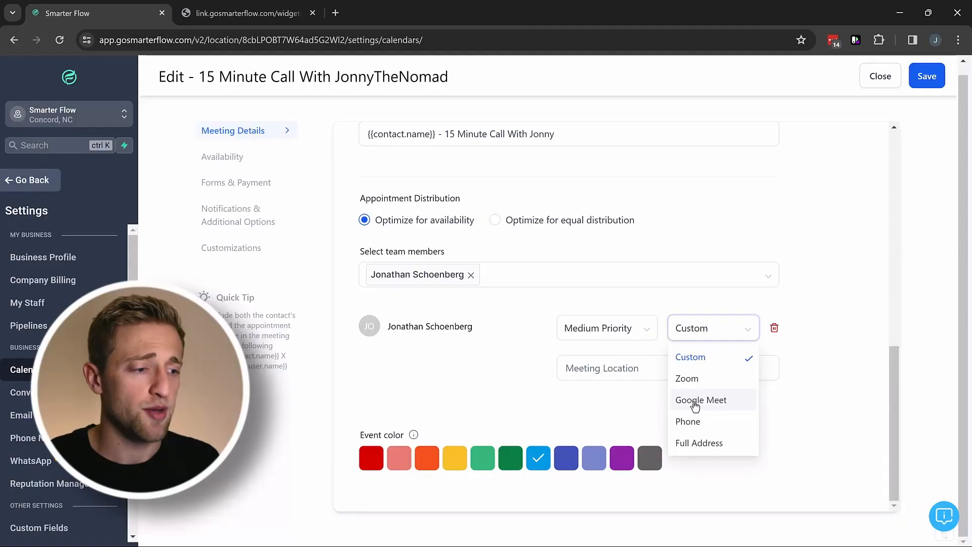
Keep Custom as the meeting location, save the meeting details, and scroll to the weekday hours.
left_click(687, 356)
left_click(614, 370)
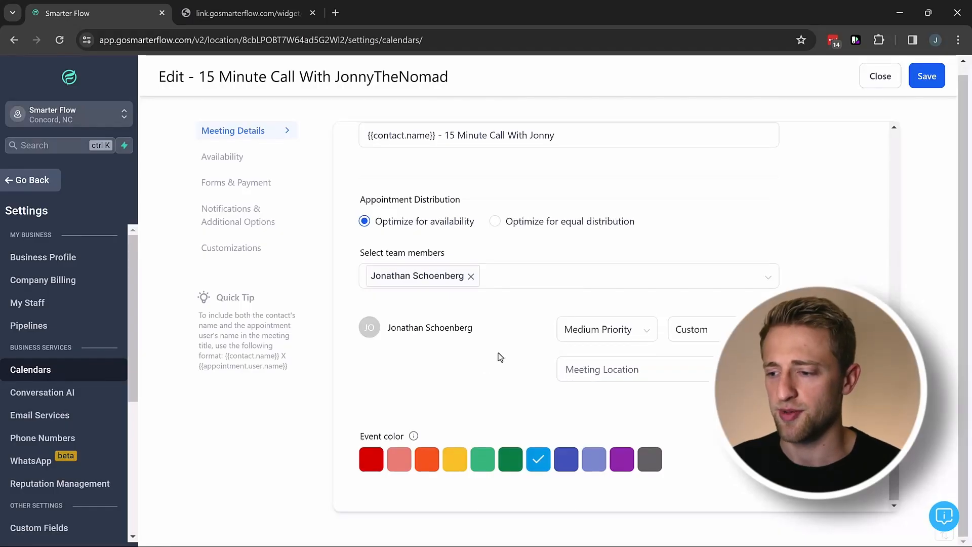
left_click(923, 79)
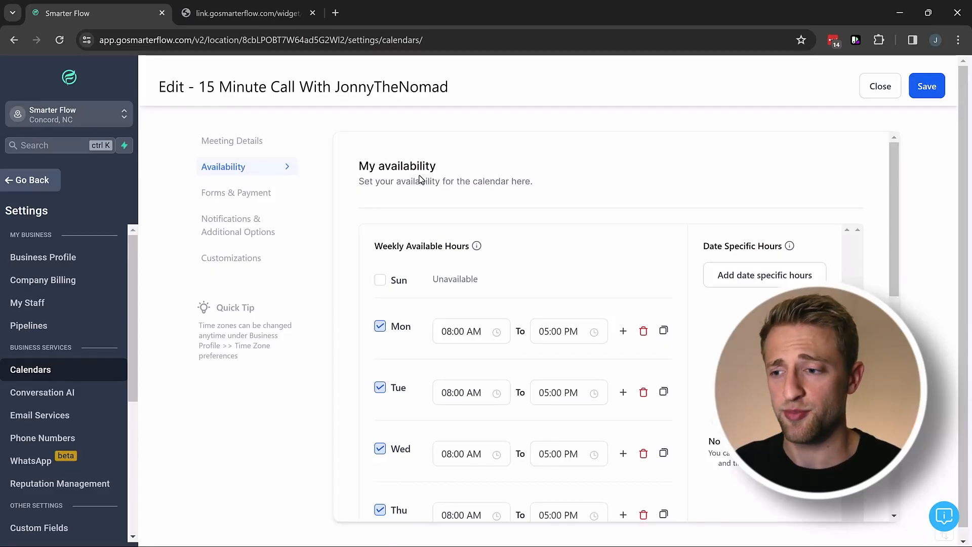
scroll(419, 178, "down", 2)
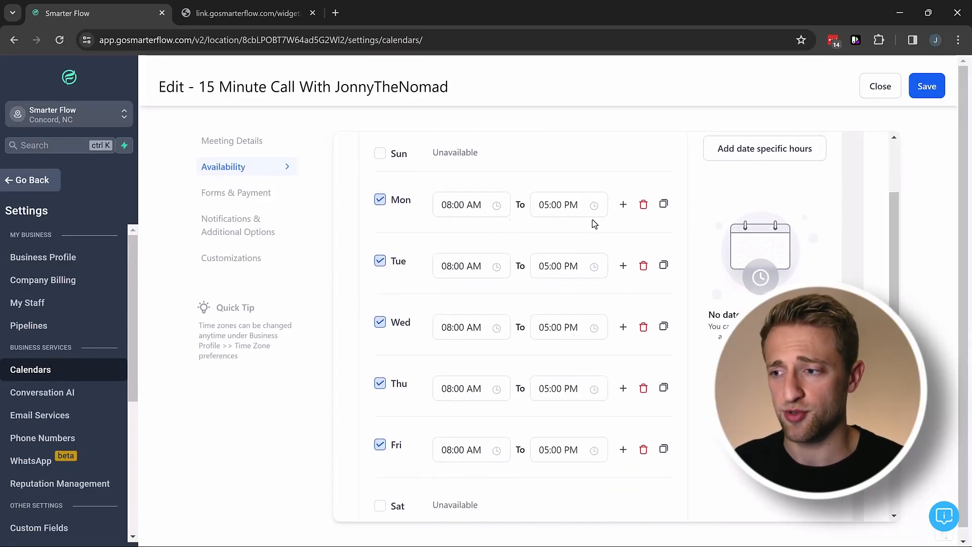
Add a 06:00–07:00 PM slot on Monday and copy it to every weekday, excluding Sunday and Saturday.
left_click(623, 205)
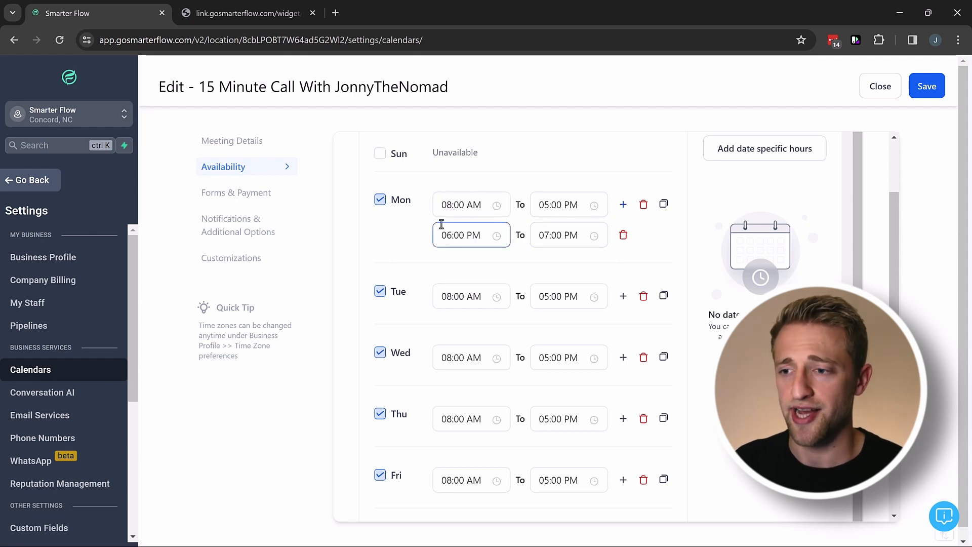
left_click(663, 204)
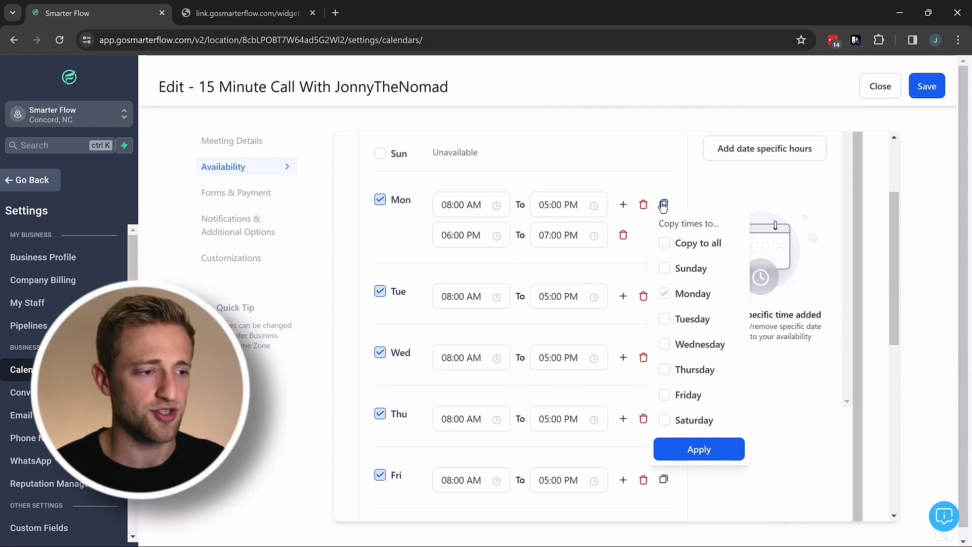
left_click(664, 243)
left_click(664, 268)
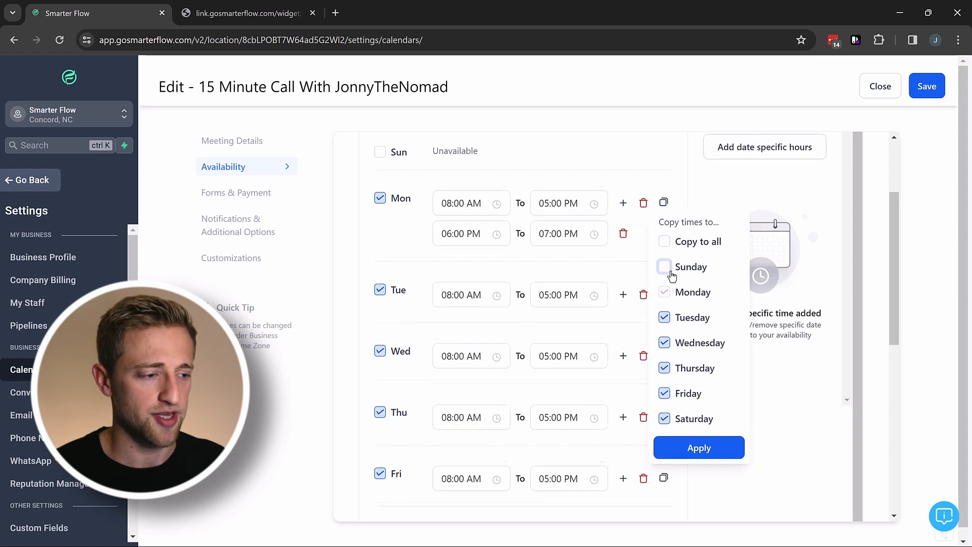
scroll(666, 272, "down", 1)
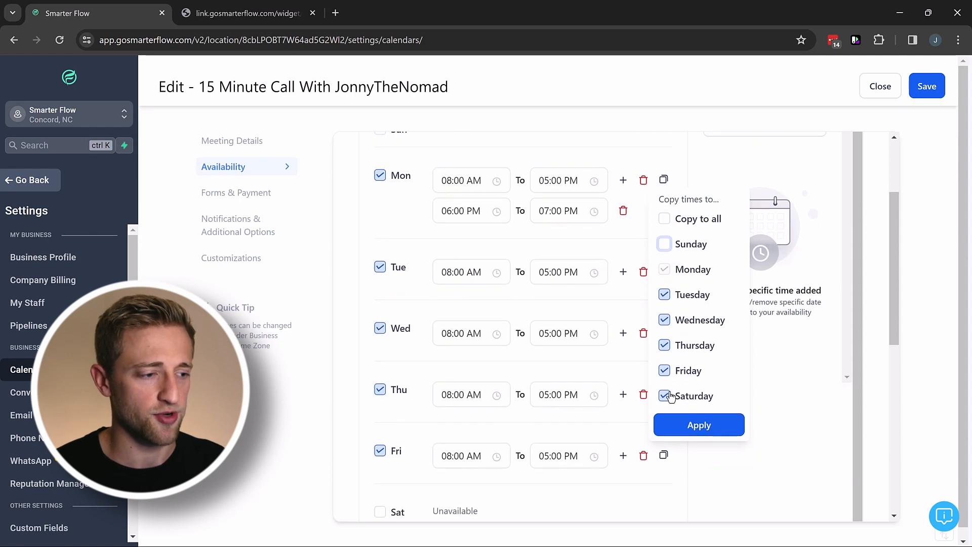
left_click(697, 424)
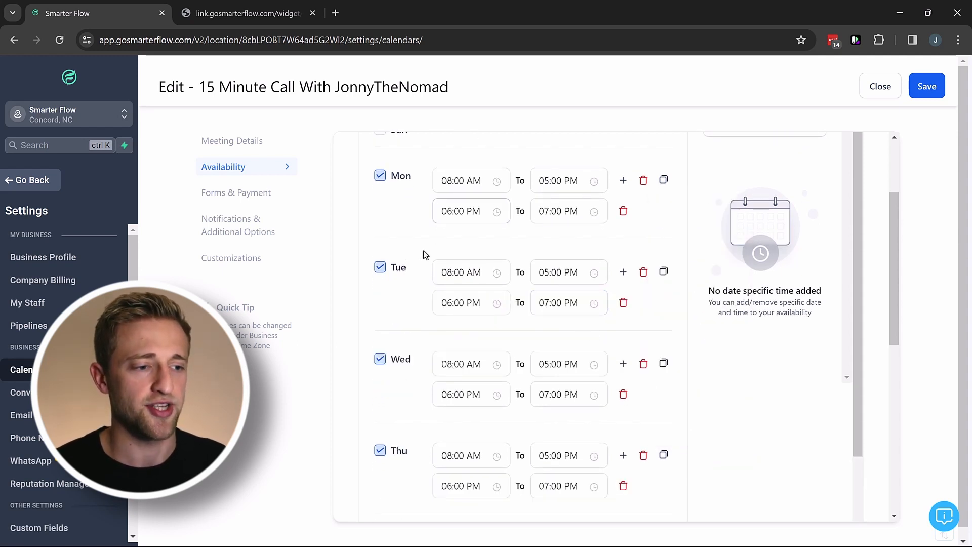
scroll(490, 277, "down", 1)
scroll(490, 278, "down", 3)
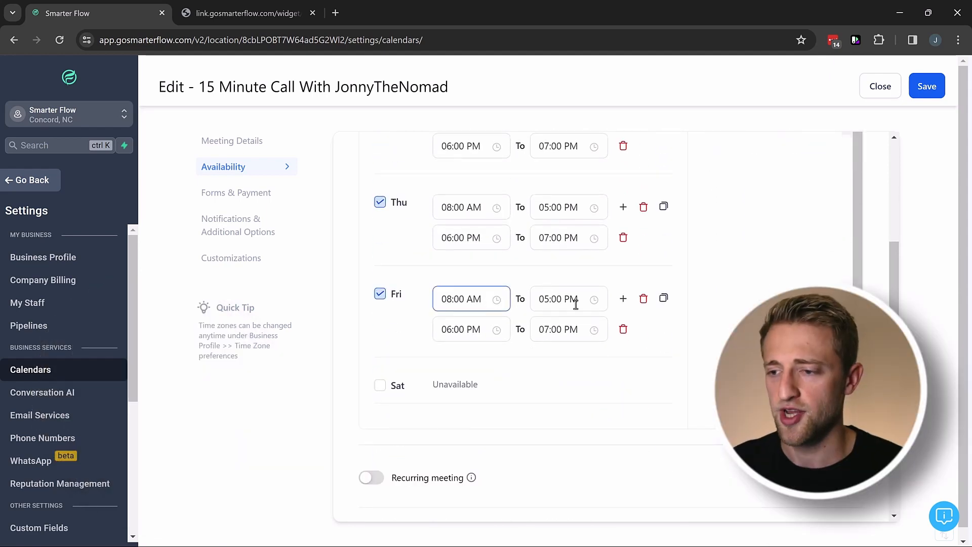
scroll(488, 309, "down", 1)
scroll(489, 308, "down", 3)
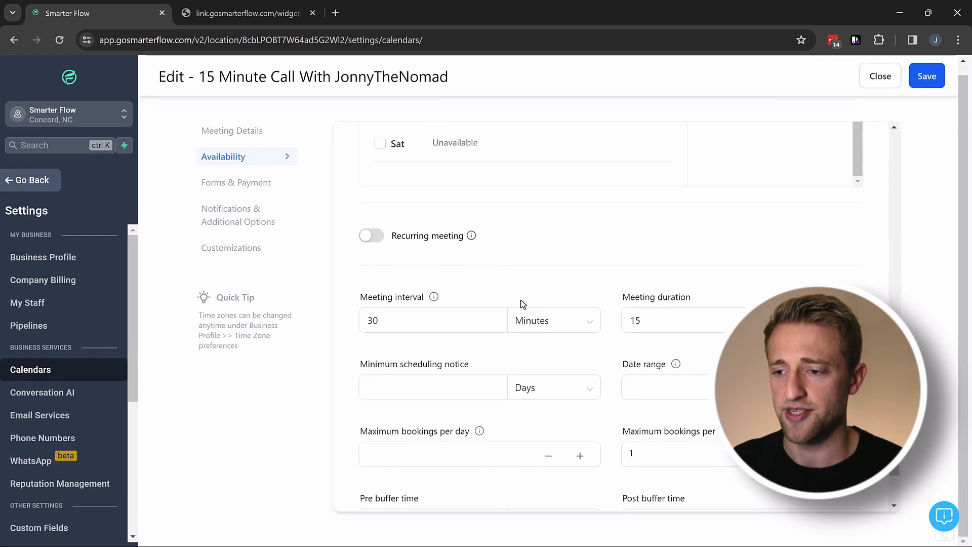
Replace the meeting interval value 30 with 60.
scroll(522, 304, "down", 1)
left_click_drag(410, 259, 332, 259)
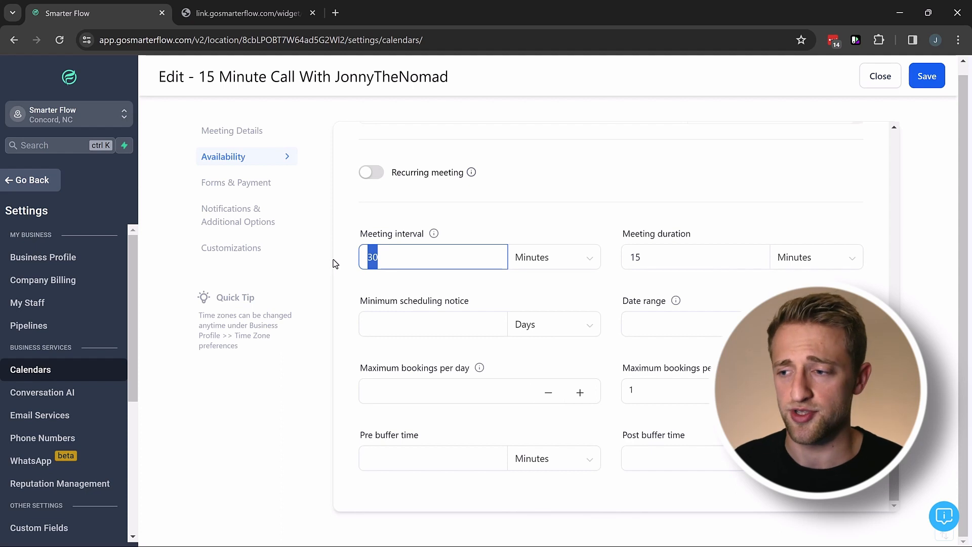
type("60")
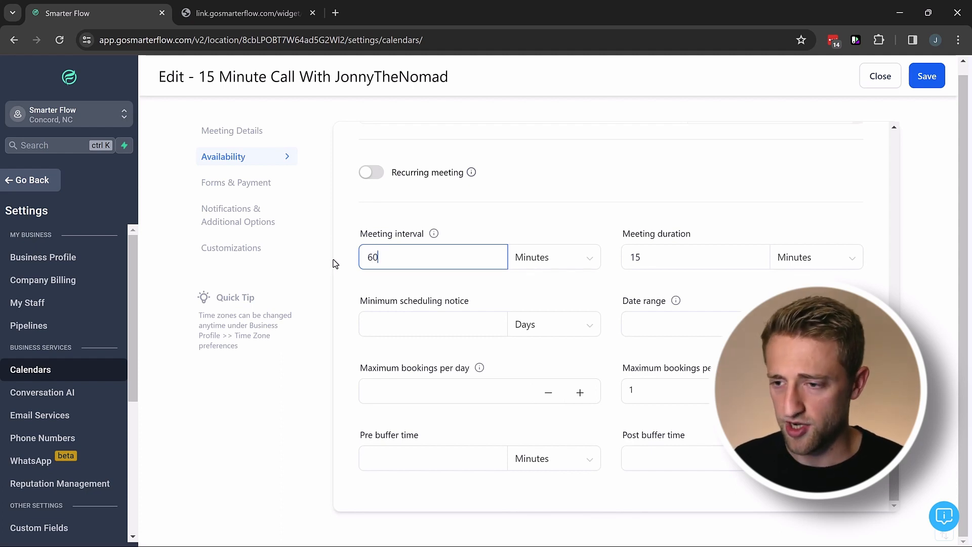
left_click(344, 259)
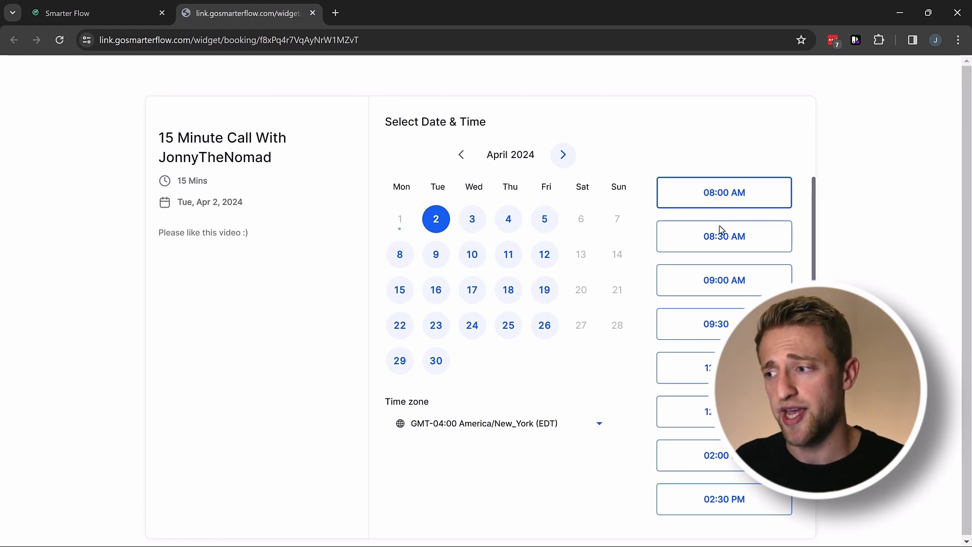
left_click(163, 6)
Confirm the interval reads 60 and leave the meeting duration at 15 minutes.
left_click(400, 248)
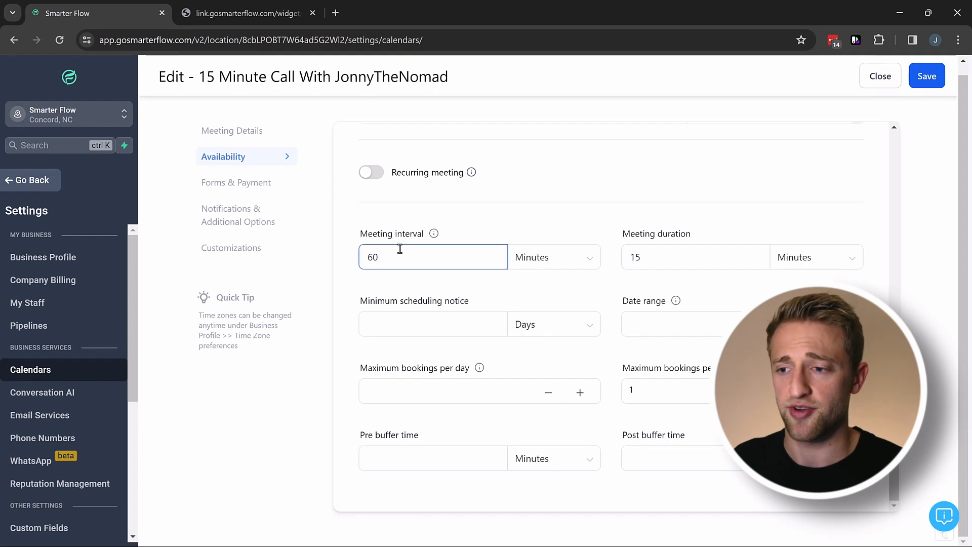
double_click(397, 258)
left_click(397, 281)
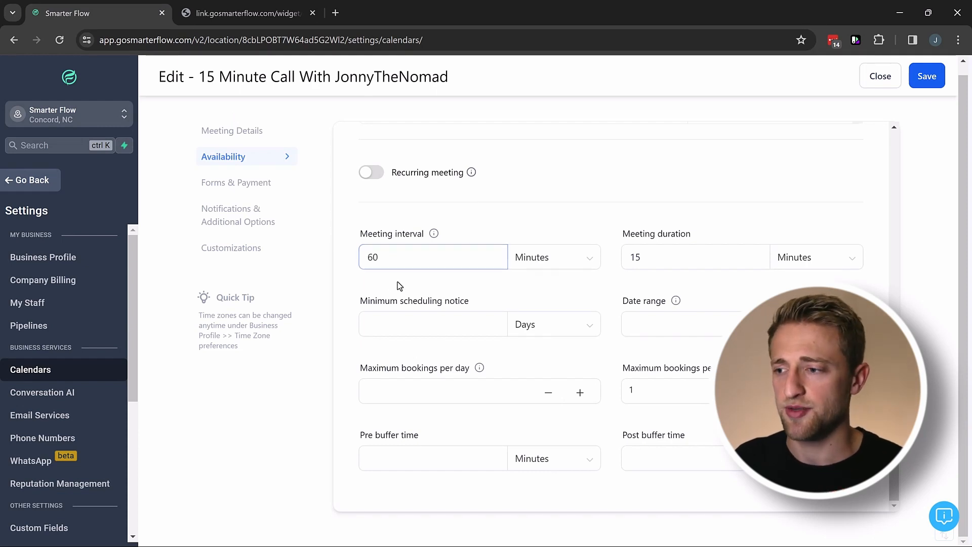
left_click_drag(684, 258, 597, 266)
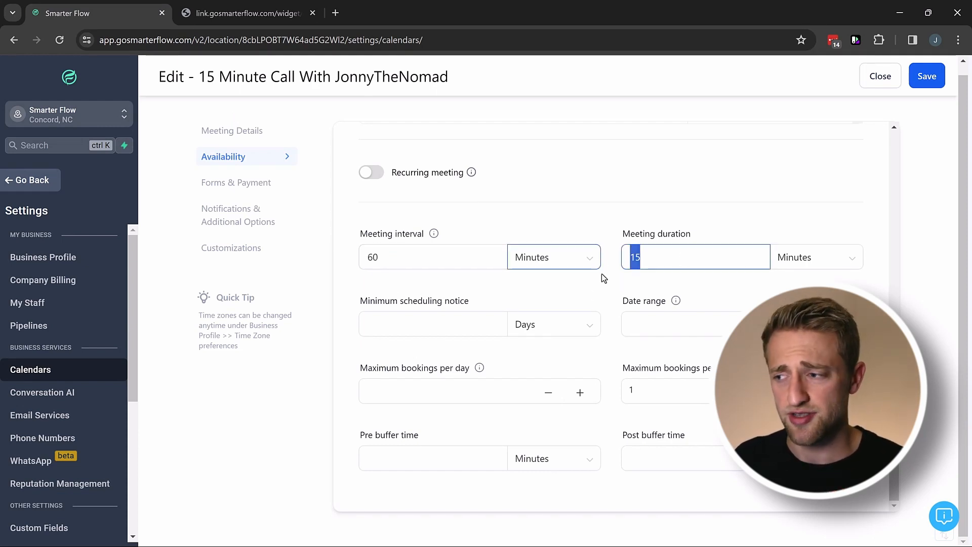
left_click(651, 258)
double_click(651, 258)
left_click(618, 266)
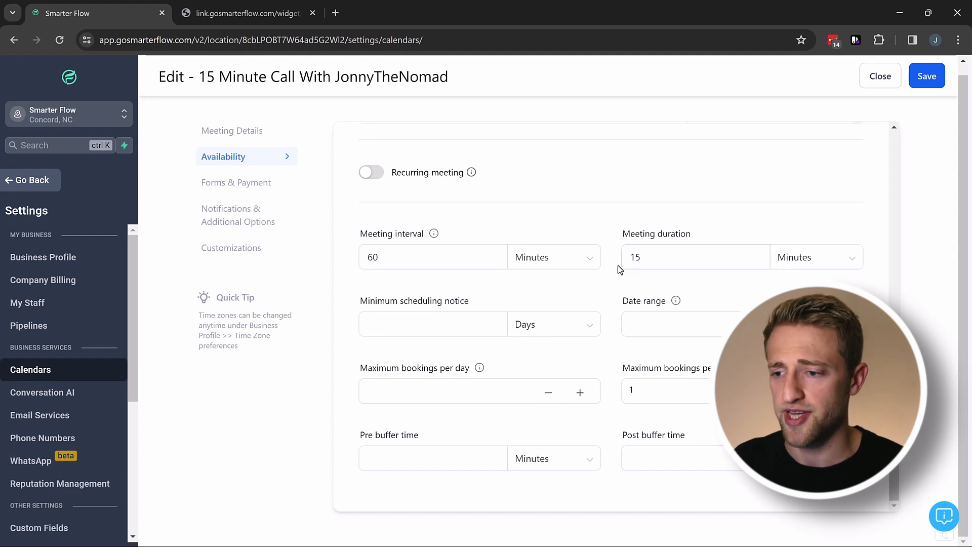
left_click(414, 318)
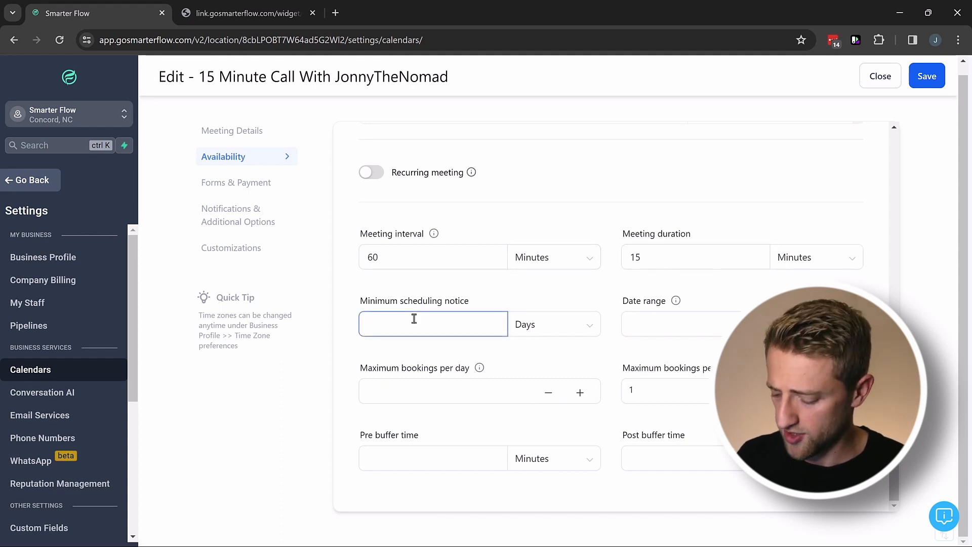
Set a minimum scheduling notice of 2 days and a 2-week date range.
type("2")
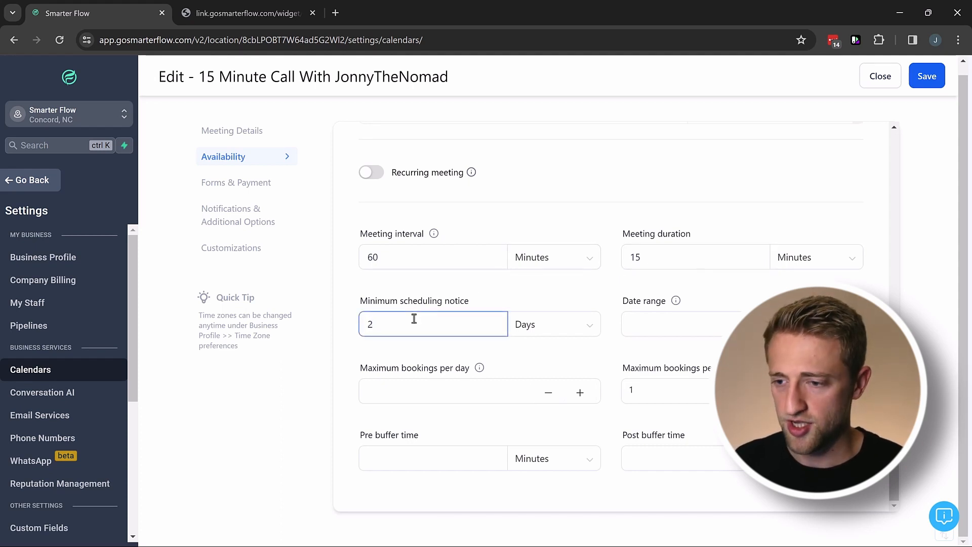
left_click(581, 329)
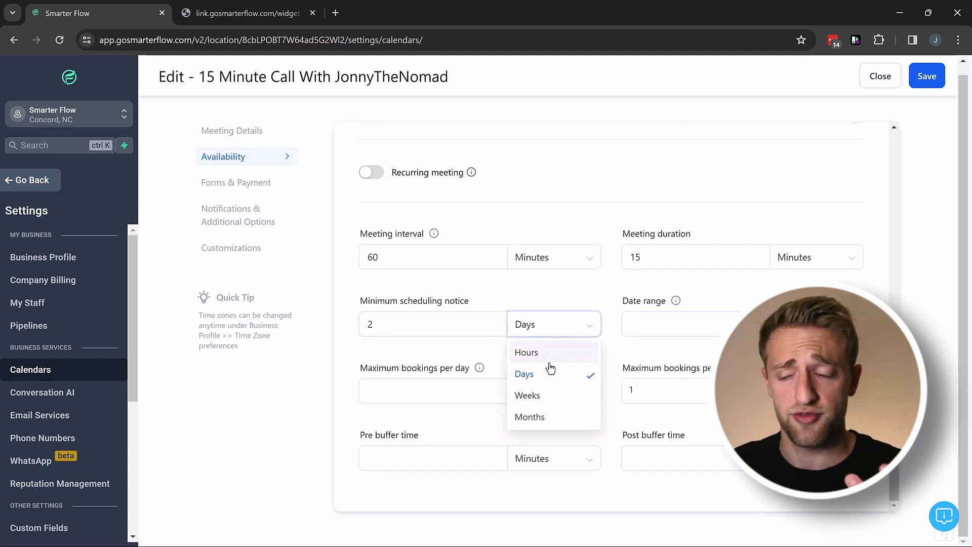
left_click(446, 351)
left_click(655, 323)
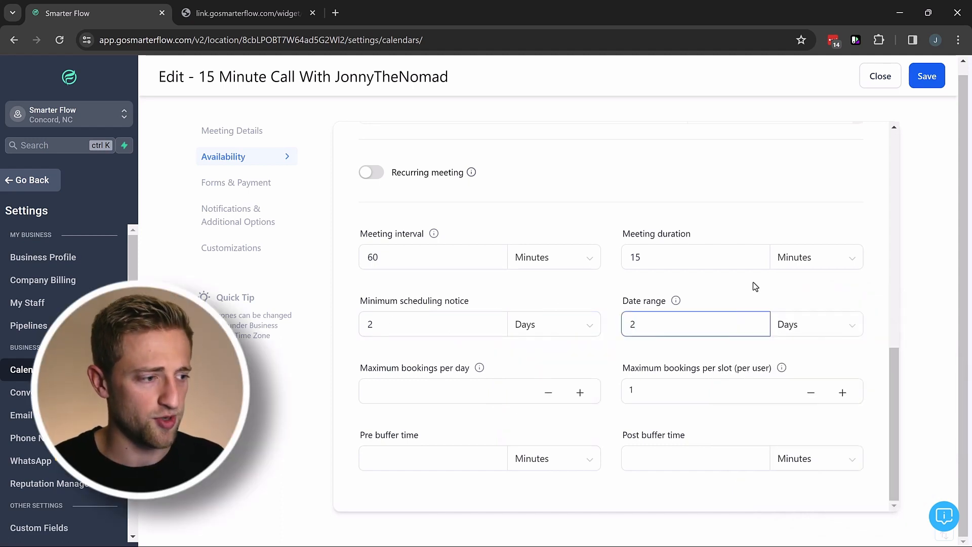
left_click(818, 324)
left_click(799, 376)
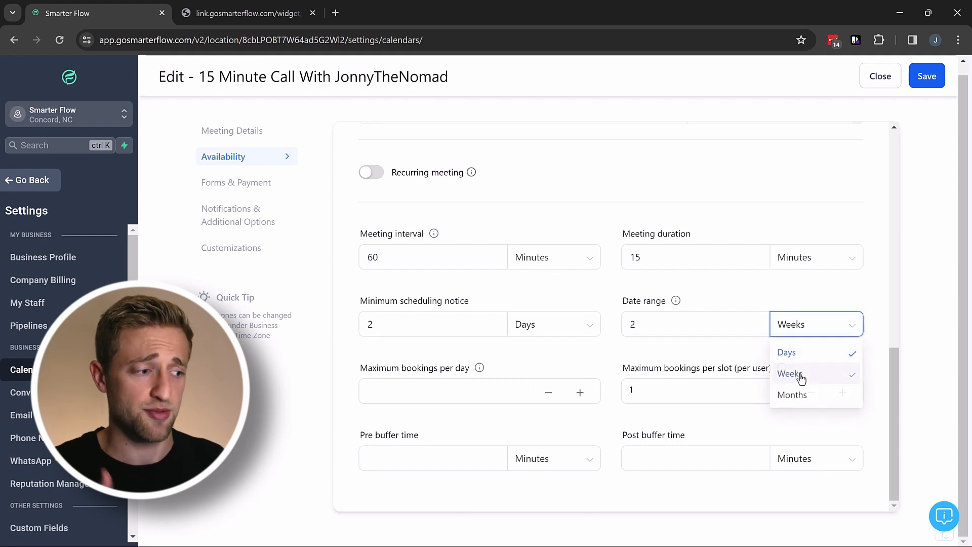
Limit bookings to 4 per day and 1 per slot.
left_click(455, 388)
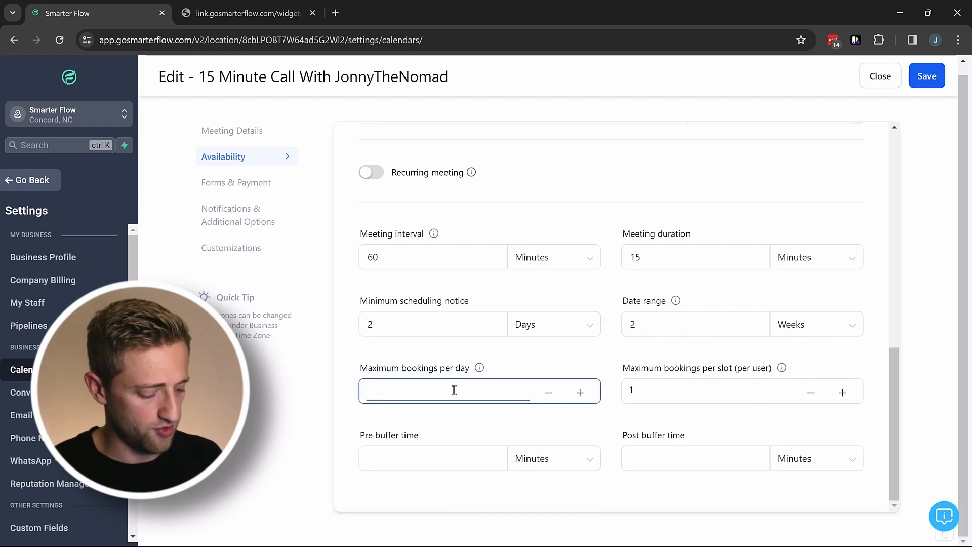
left_click(438, 357)
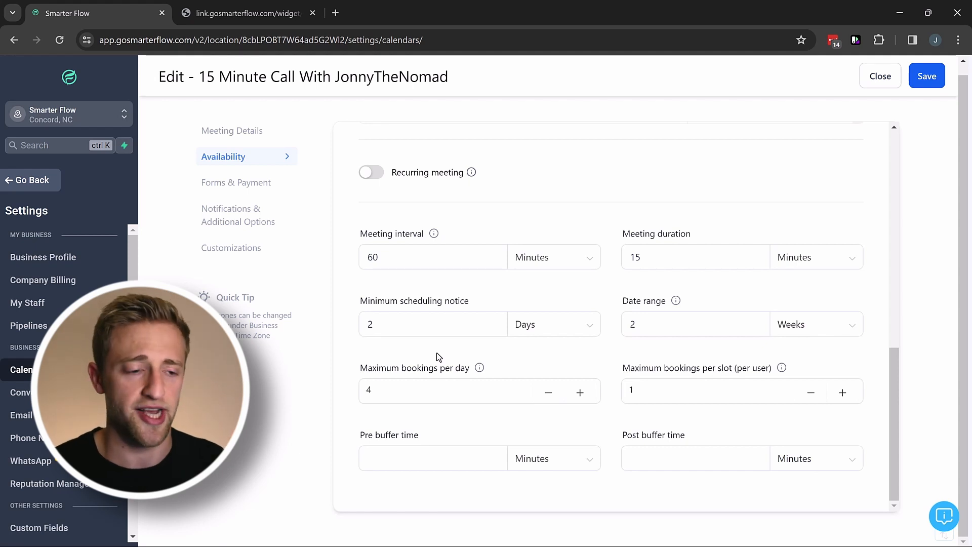
left_click(670, 392)
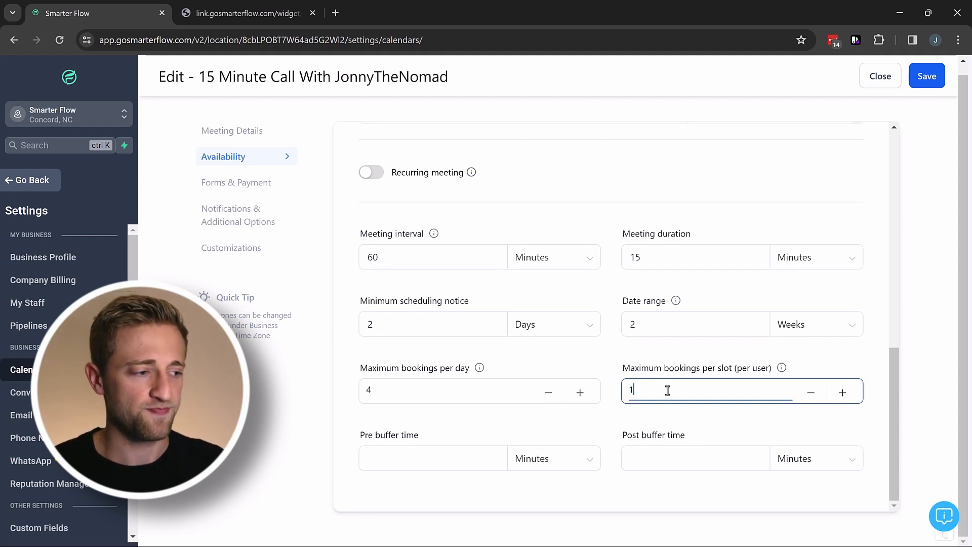
left_click(579, 423)
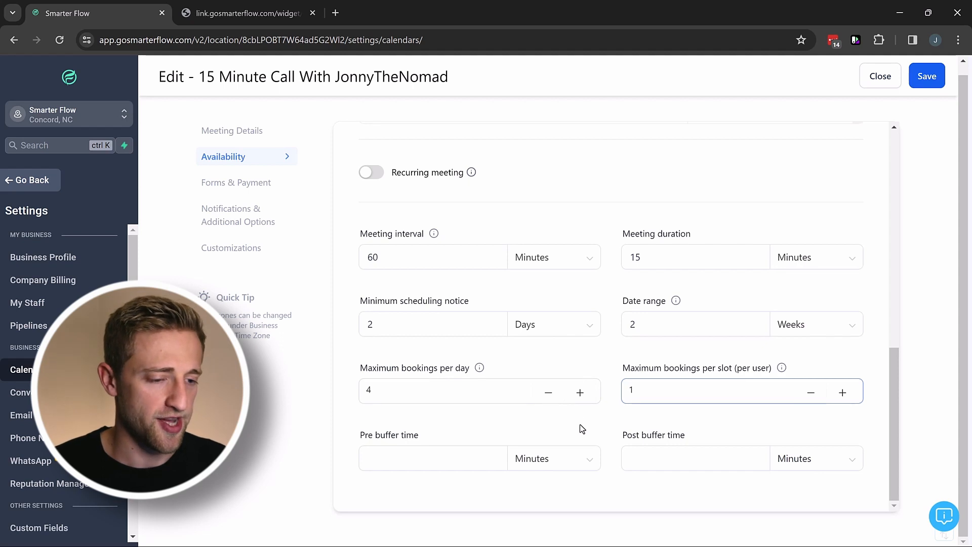
Set 15-minute pre and post buffer times and save the availability.
left_click(440, 451)
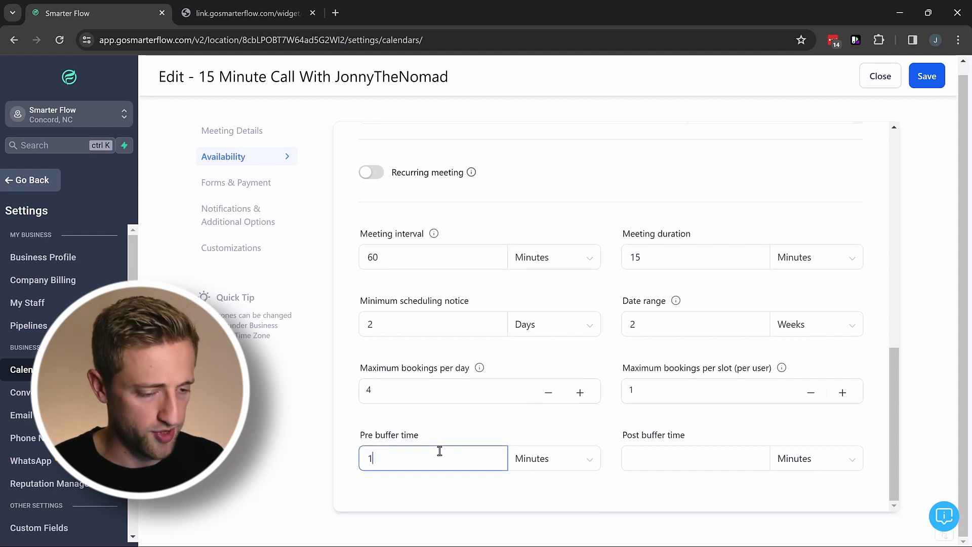
left_click(711, 461)
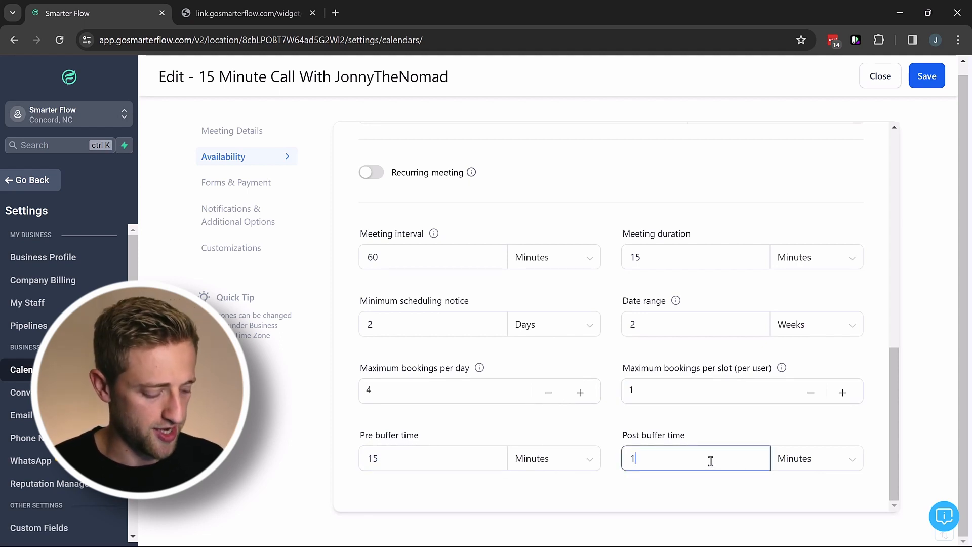
left_click(594, 421)
scroll(671, 202, "up", 3)
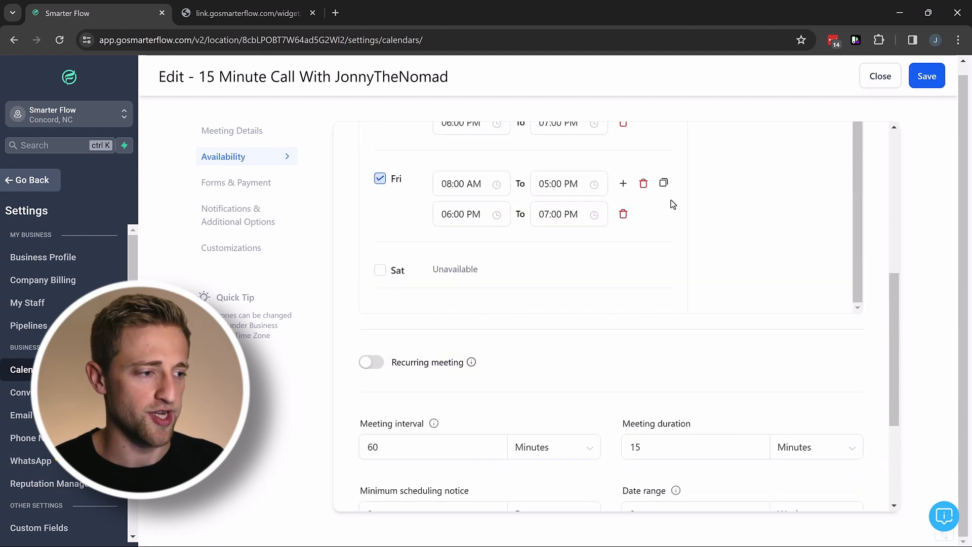
scroll(669, 256, "down", 3)
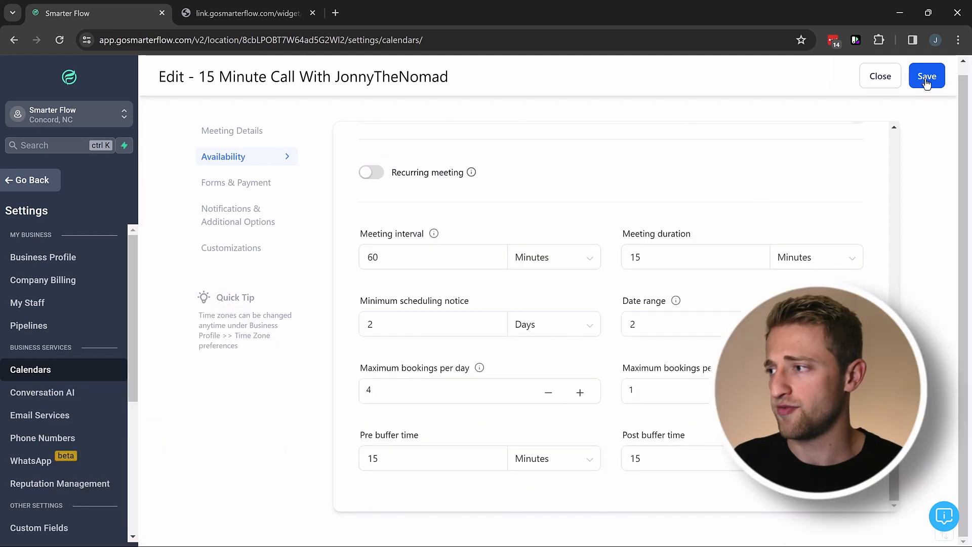
left_click(926, 82)
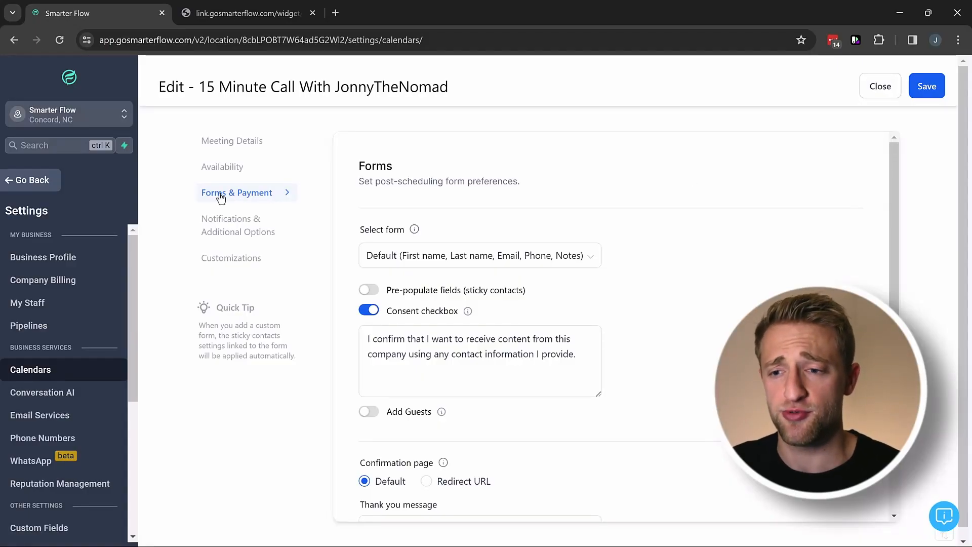
Leave the Select form dropdown on Default and enable Pre-populate fields (sticky contacts).
left_click(454, 257)
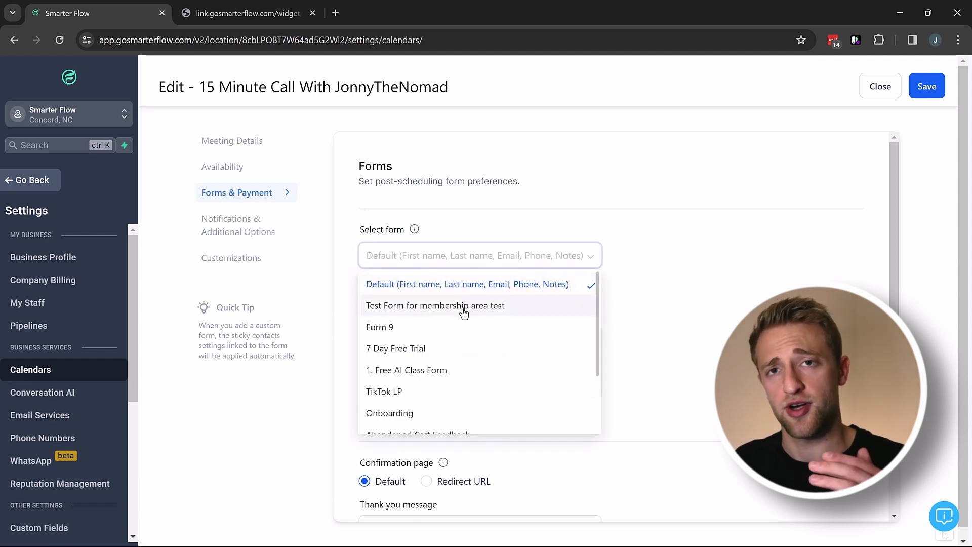
scroll(462, 315, "down", 4)
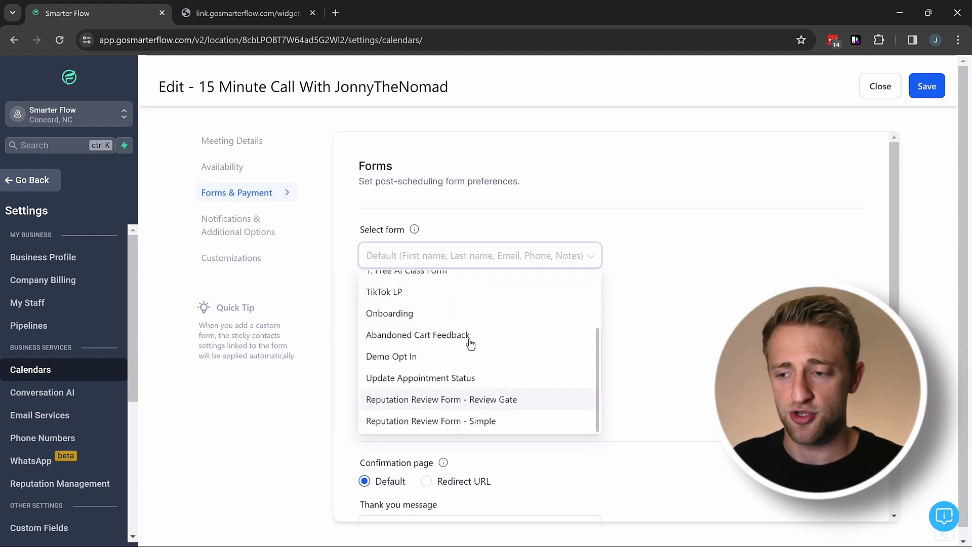
left_click(626, 263)
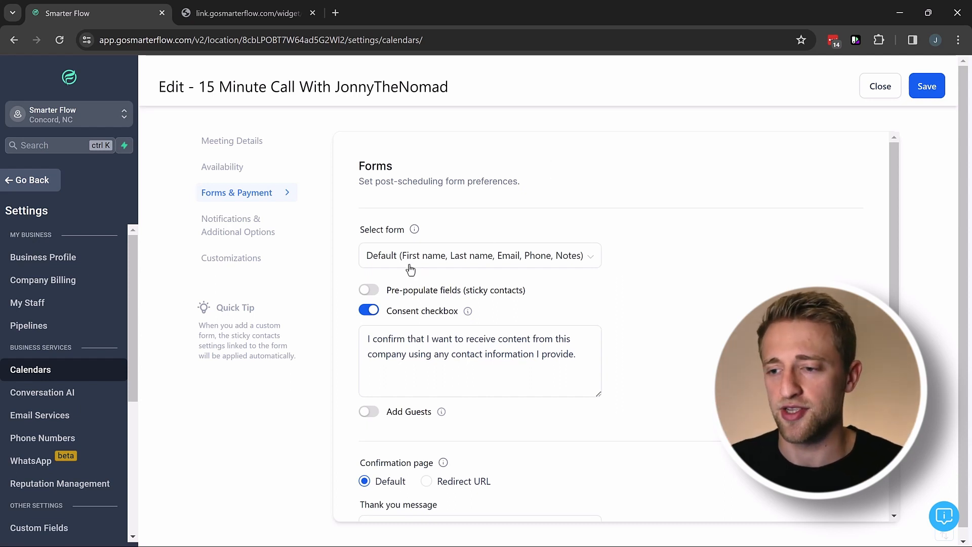
left_click(369, 290)
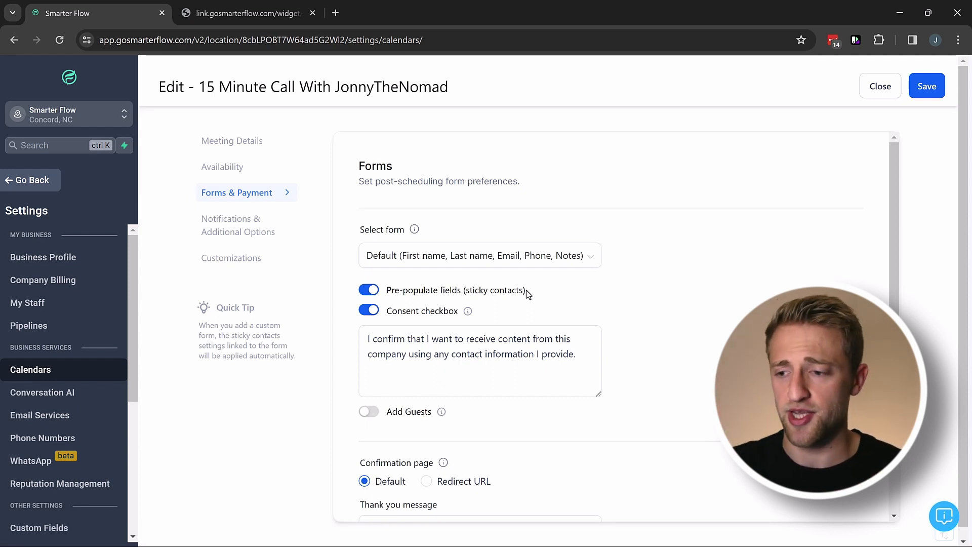
scroll(531, 290, "down", 3)
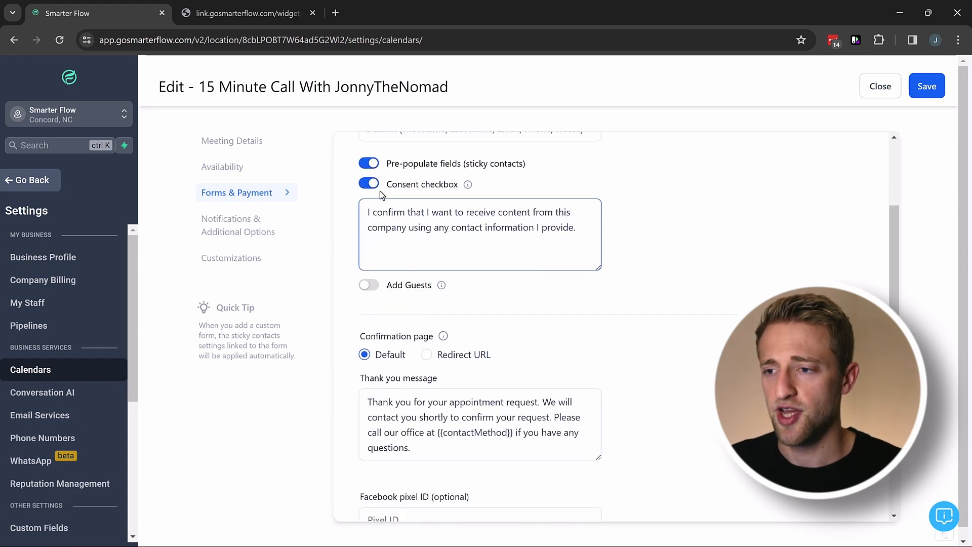
left_click(374, 189)
left_click(374, 189)
left_click(538, 243)
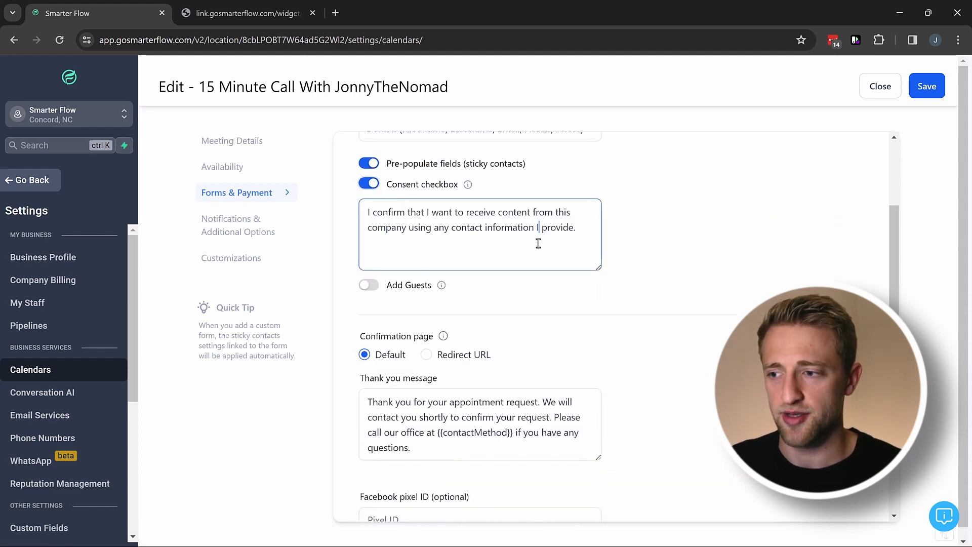
scroll(489, 281, "down", 3)
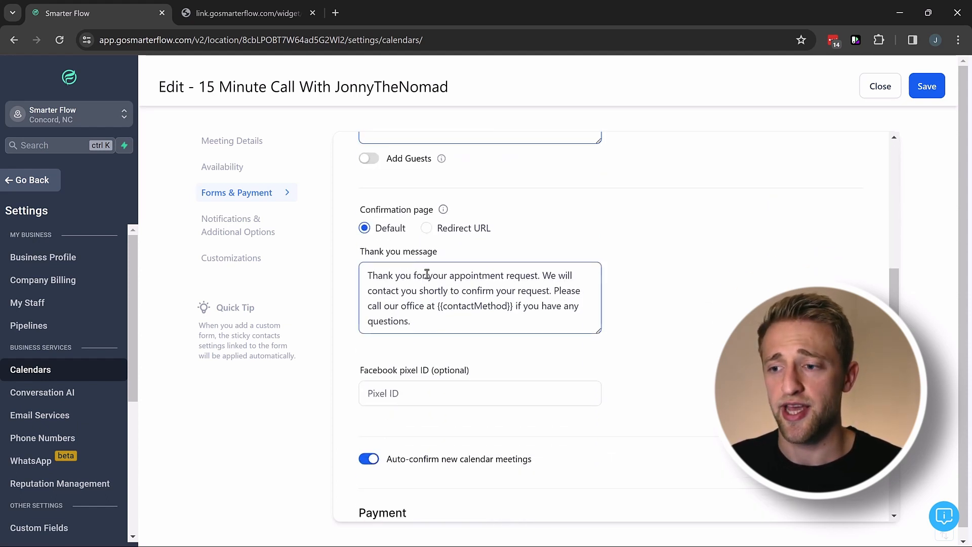
left_click(427, 229)
left_click(398, 258)
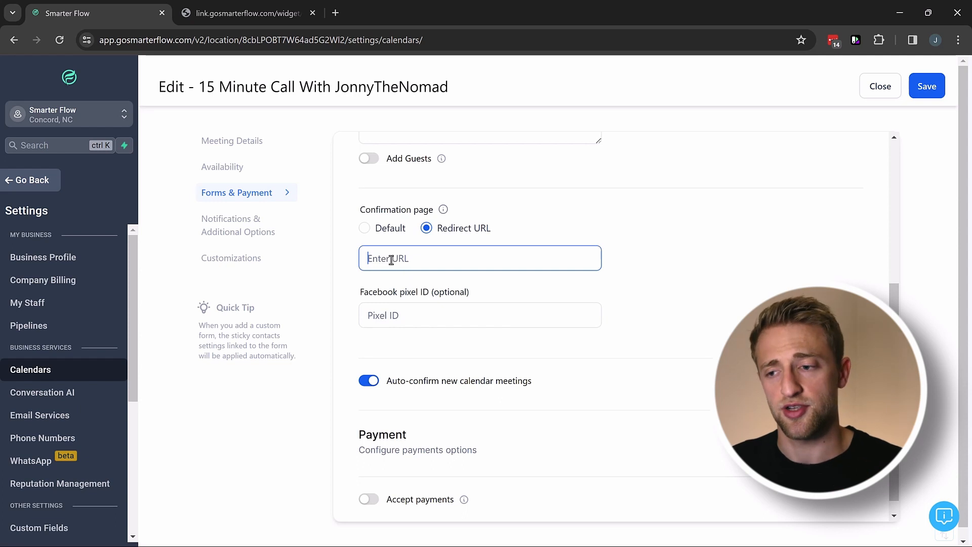
left_click(365, 233)
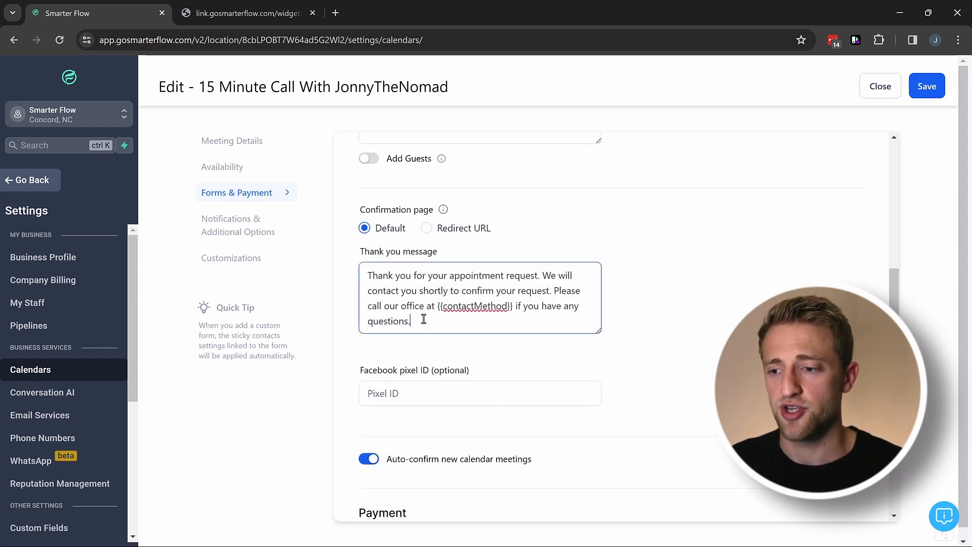
scroll(422, 319, "down", 2)
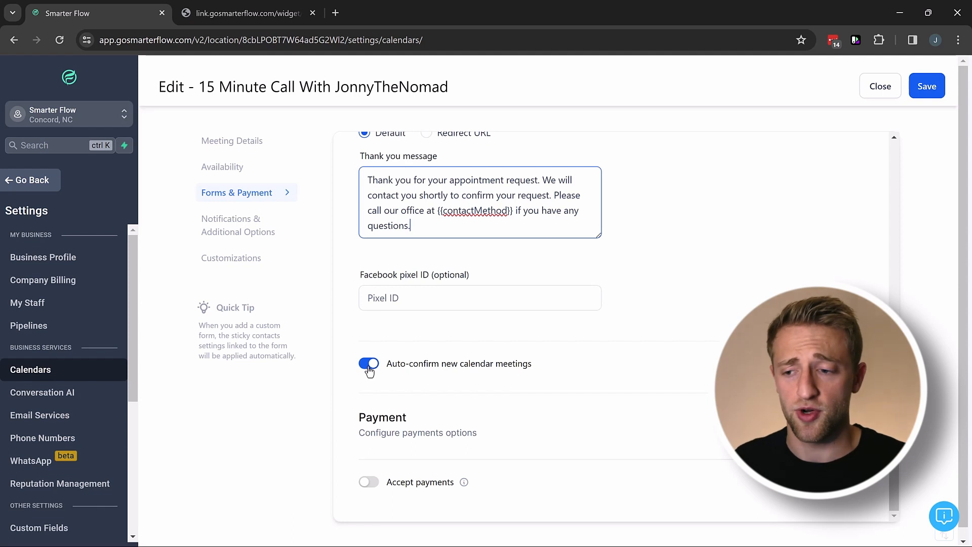
left_click(369, 368)
Turn auto-confirm back on, enable Accept payments, and enter a payment amount of 15.
left_click(368, 370)
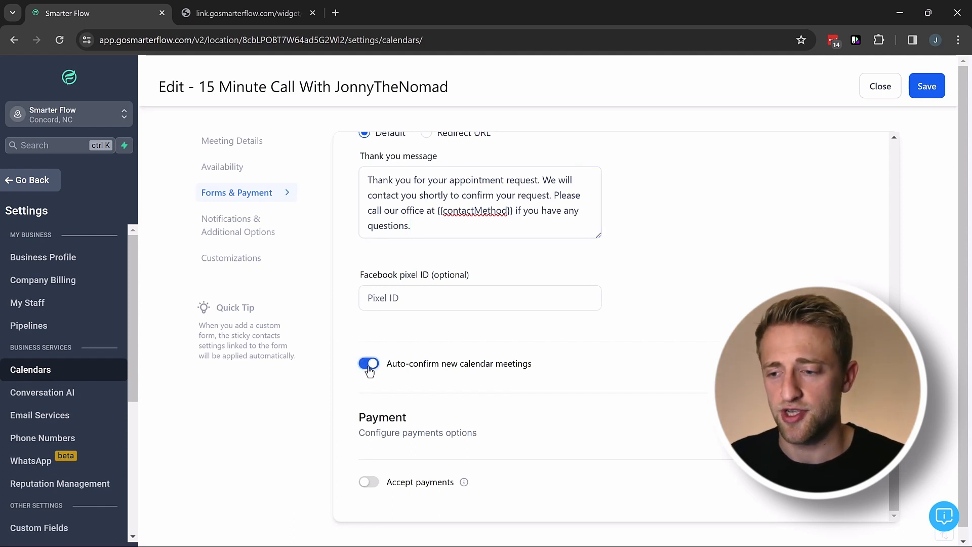
scroll(381, 442, "down", 1)
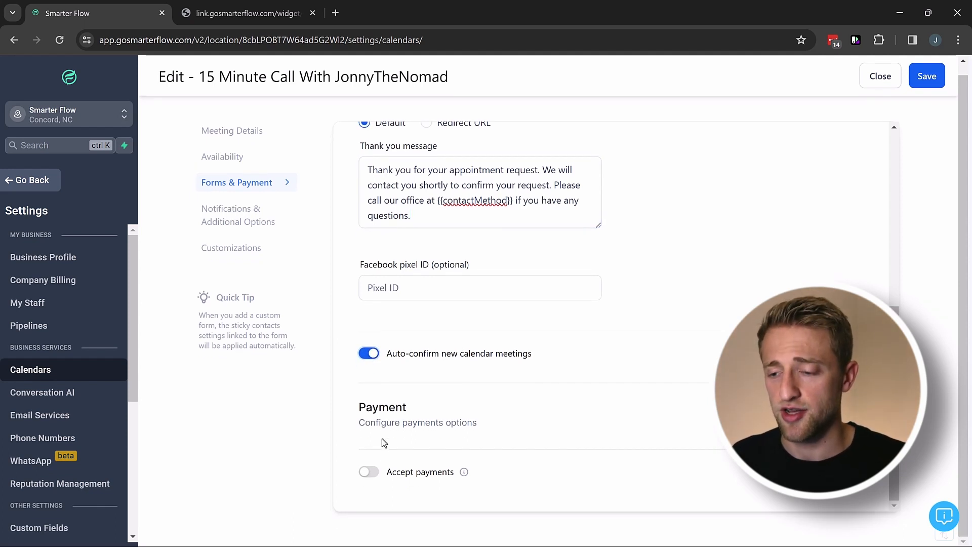
left_click(370, 472)
scroll(480, 411, "down", 4)
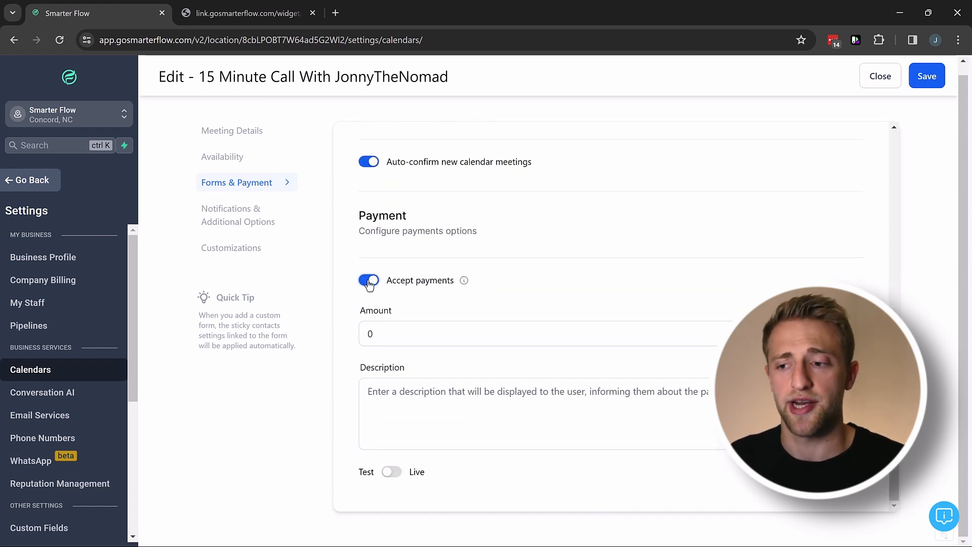
left_click_drag(388, 328, 241, 312)
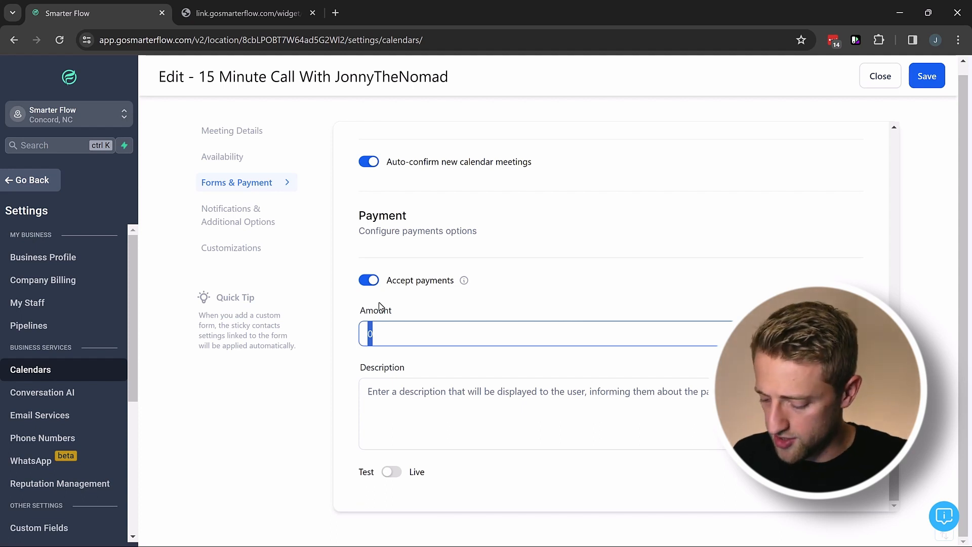
type("15")
left_click(415, 310)
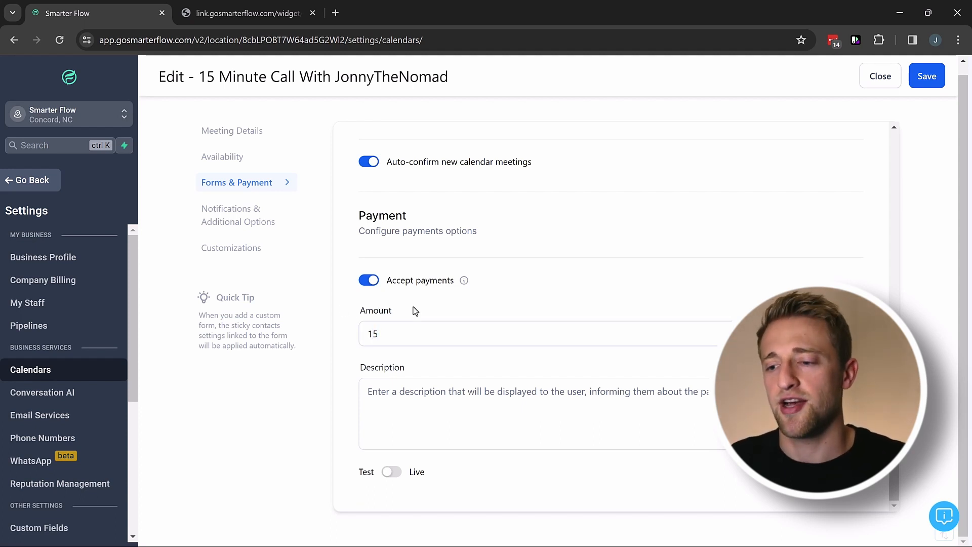
Review the payment amount and currency, then switch payments off and save the forms settings.
left_click(393, 336)
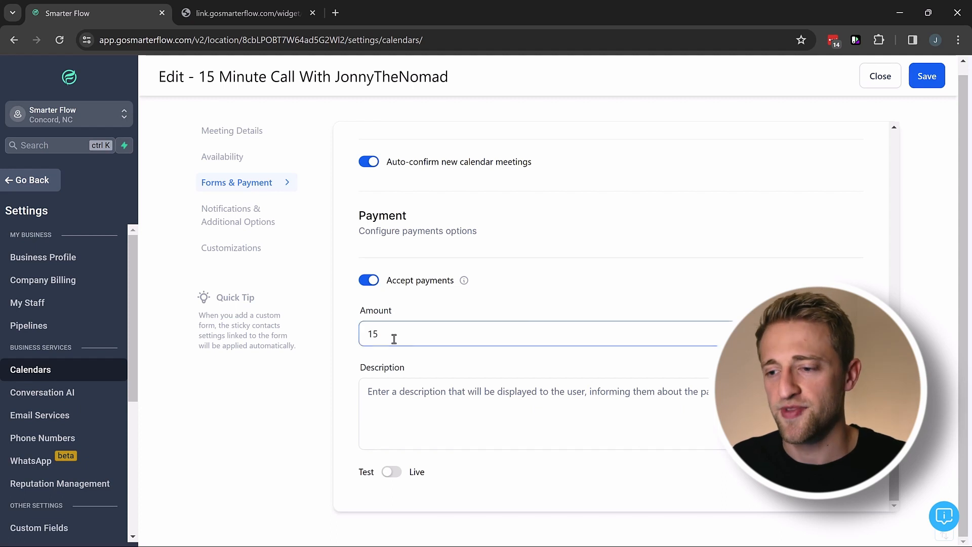
left_click_drag(393, 337, 341, 336)
left_click(428, 304)
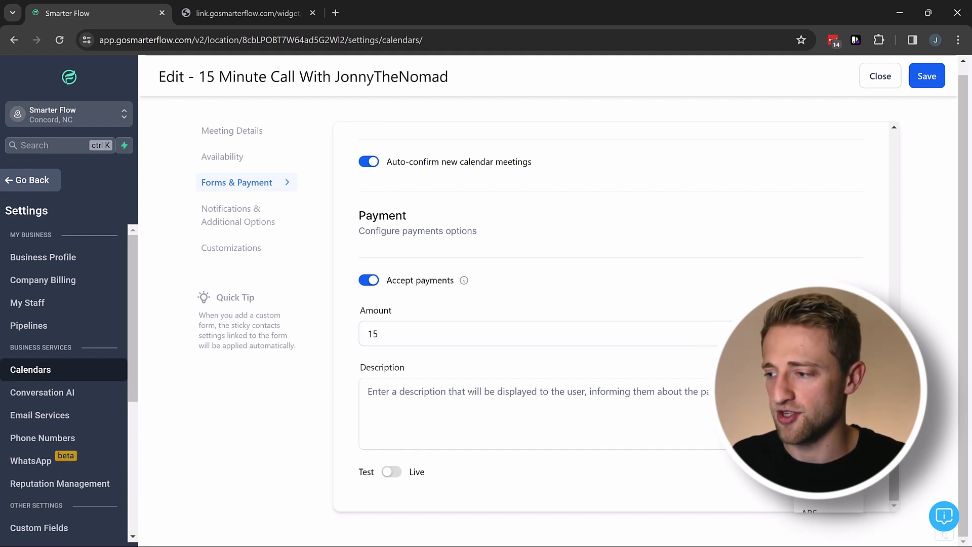
left_click(537, 334)
left_click(449, 397)
scroll(449, 397, "up", 1)
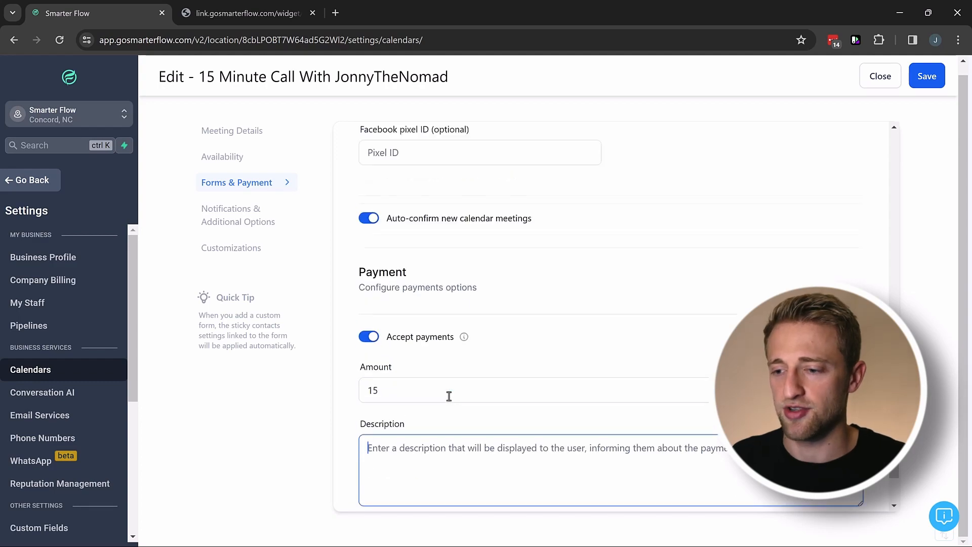
scroll(449, 397, "down", 1)
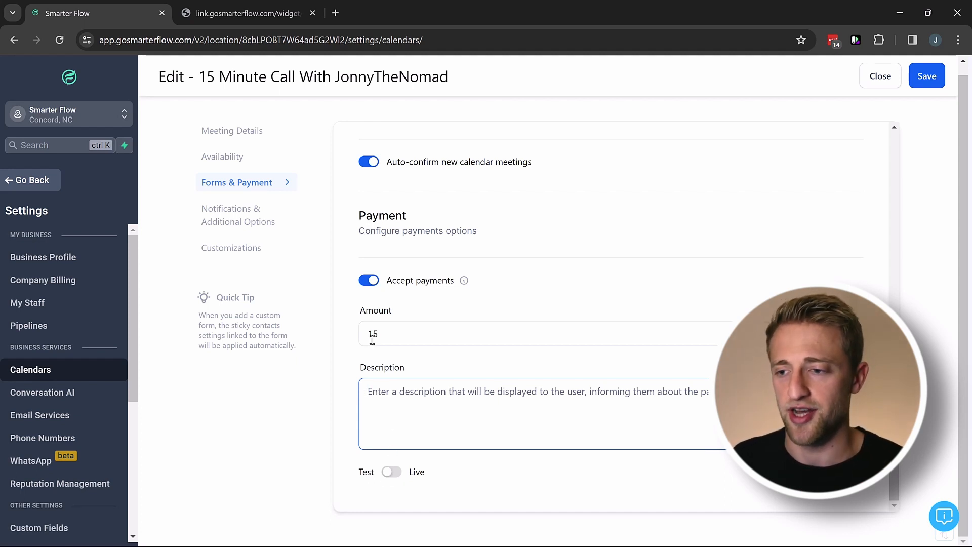
left_click(370, 281)
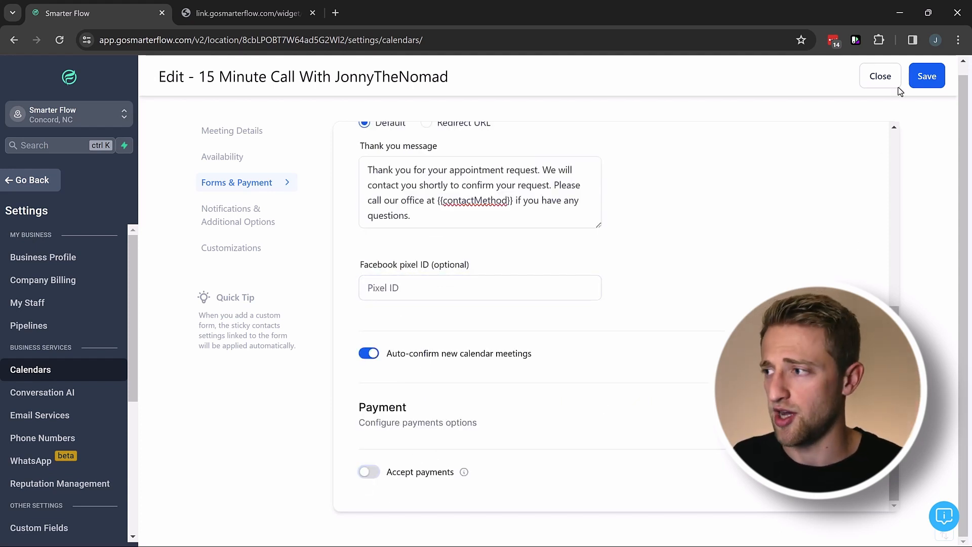
left_click(927, 76)
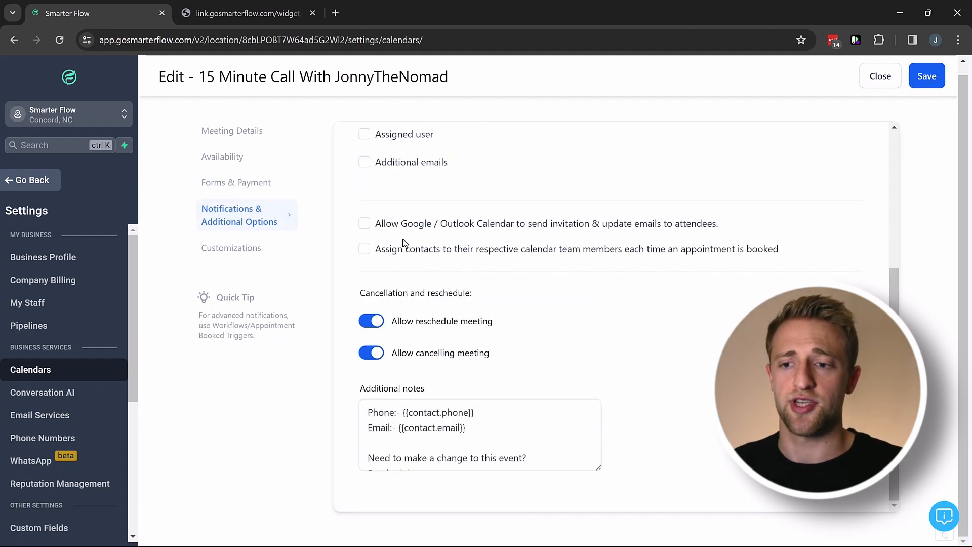
Leave the contact, assigned user and additional emails unchecked as notification recipients.
scroll(575, 266, "up", 5)
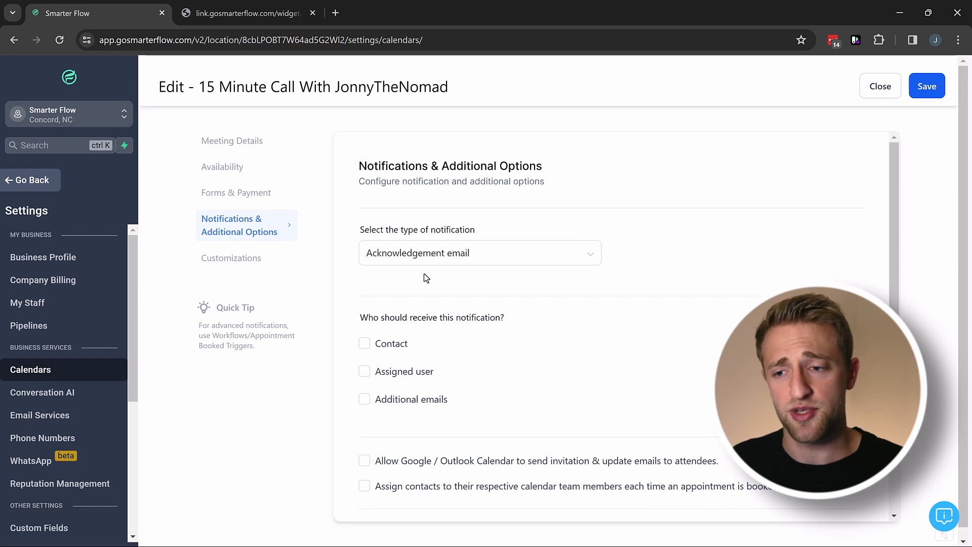
scroll(425, 279, "down", 1)
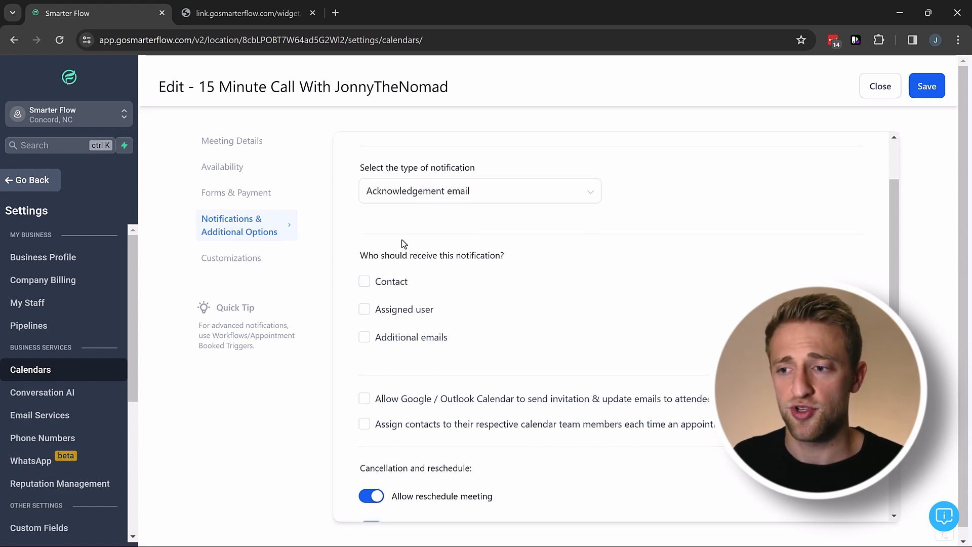
scroll(402, 239, "up", 1)
scroll(412, 271, "down", 1)
left_click(364, 281)
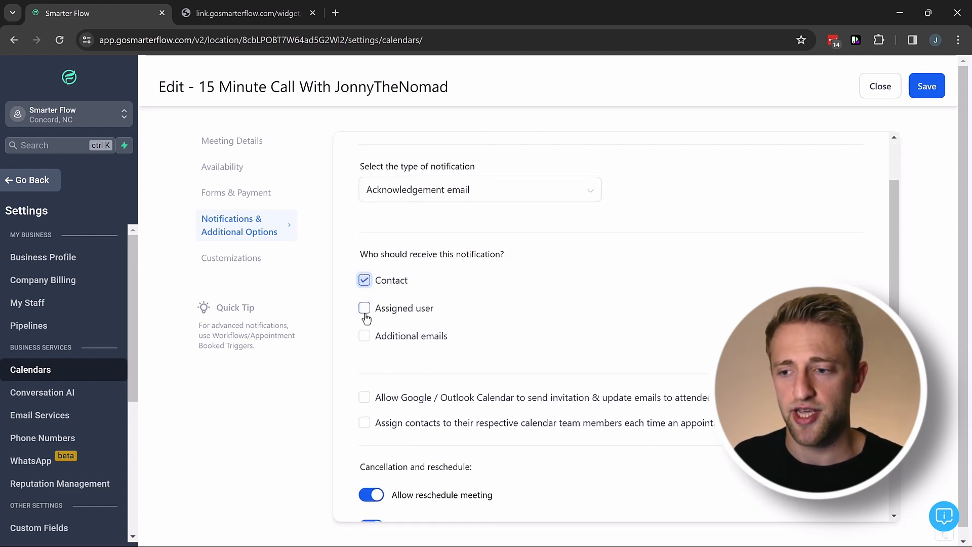
left_click(364, 308)
left_click(364, 336)
left_click(365, 282)
left_click(364, 308)
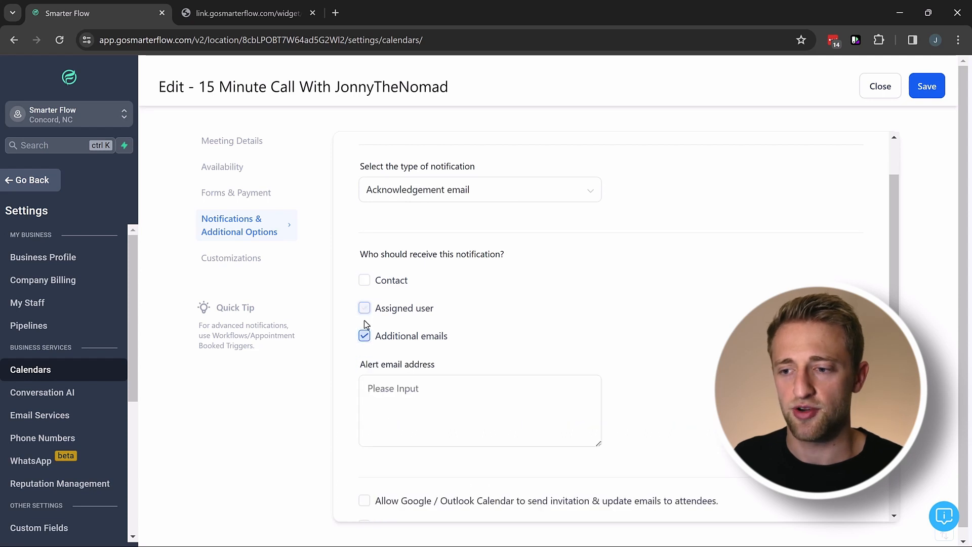
left_click(364, 336)
scroll(506, 274, "down", 3)
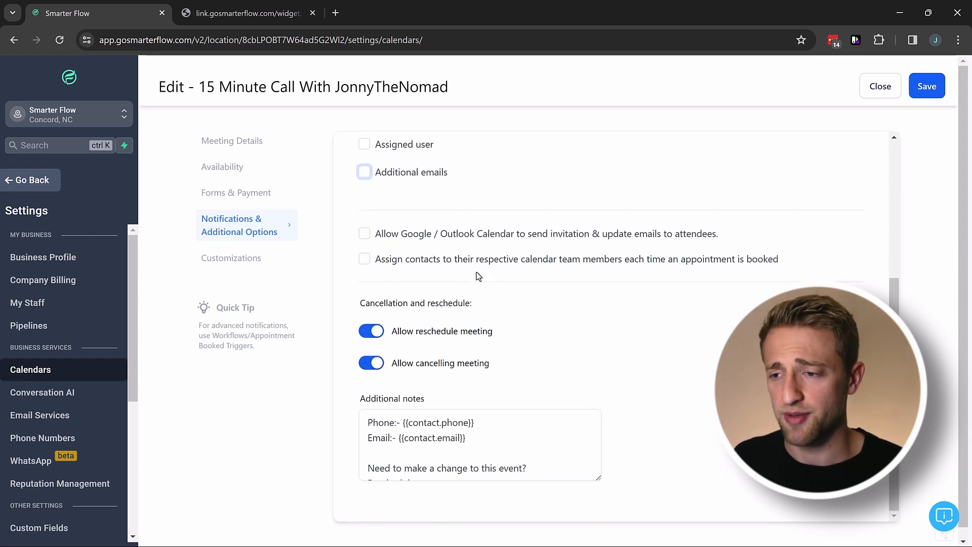
Enable Google/Outlook Calendar invites, assigning contacts to team members, and skipping already-assigned contacts.
left_click(364, 235)
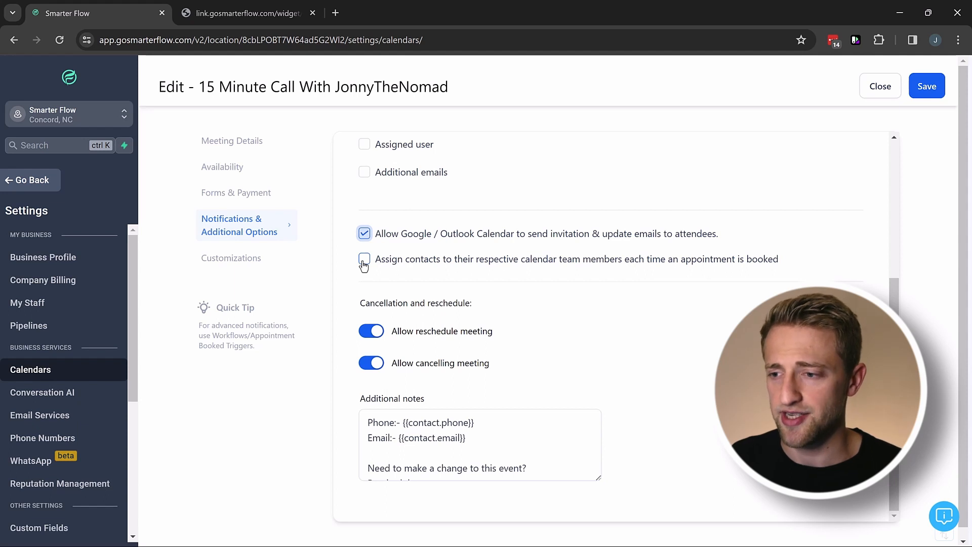
left_click(364, 260)
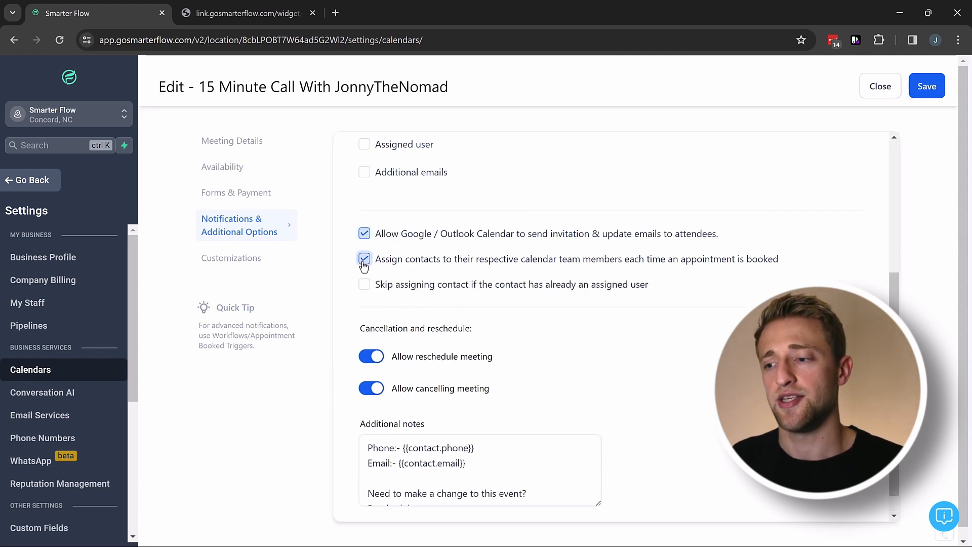
left_click(364, 286)
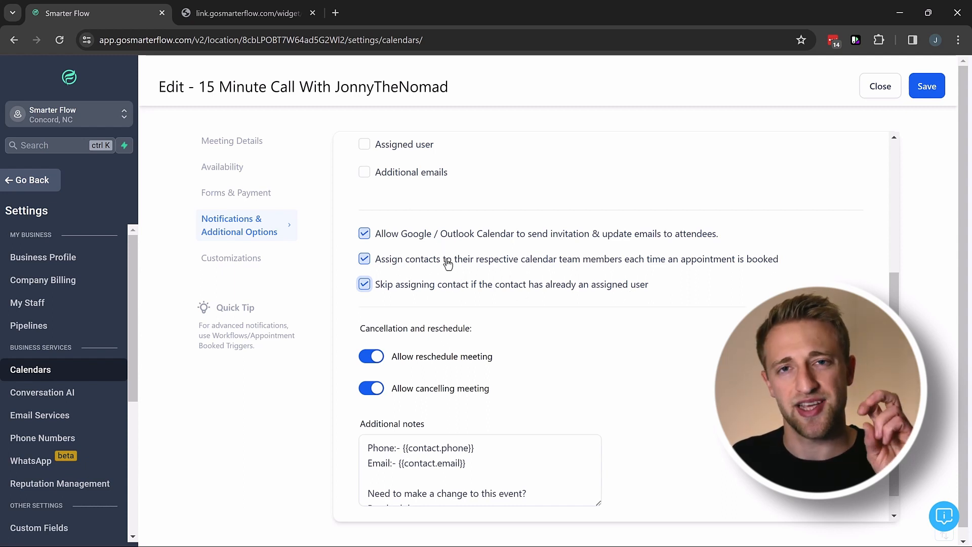
scroll(447, 263, "down", 1)
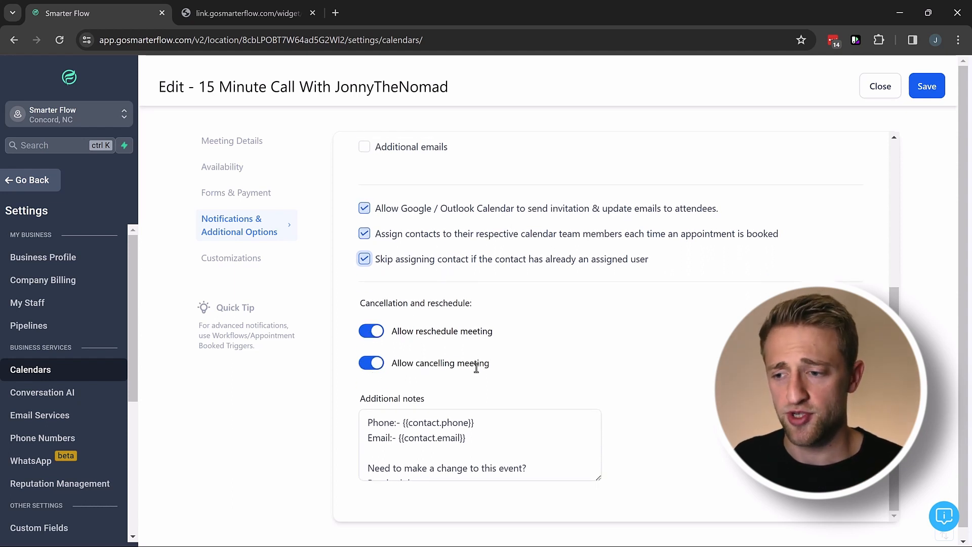
scroll(461, 388, "down", 1)
scroll(590, 414, "down", 2)
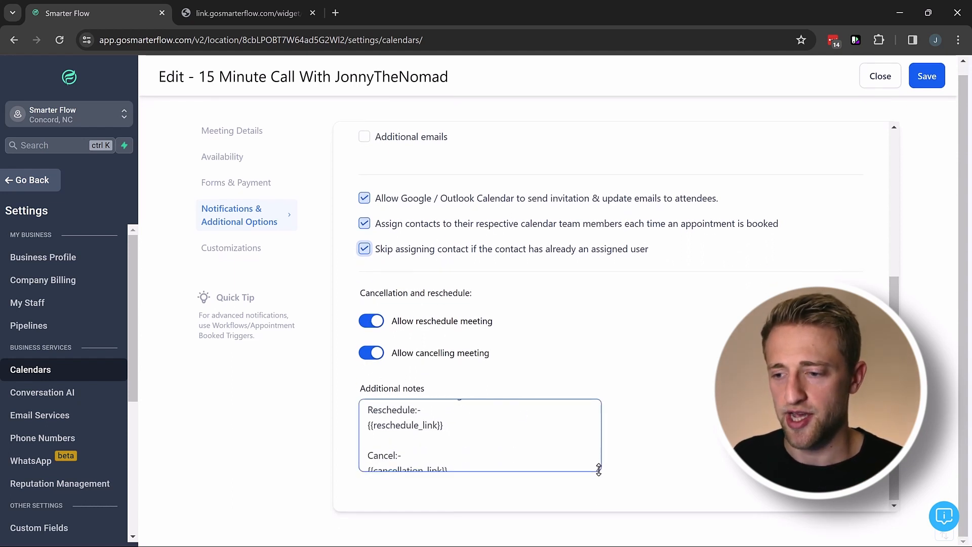
Enlarge the notes text box by dragging its corner.
left_click_drag(599, 467, 612, 528)
scroll(666, 386, "down", 2)
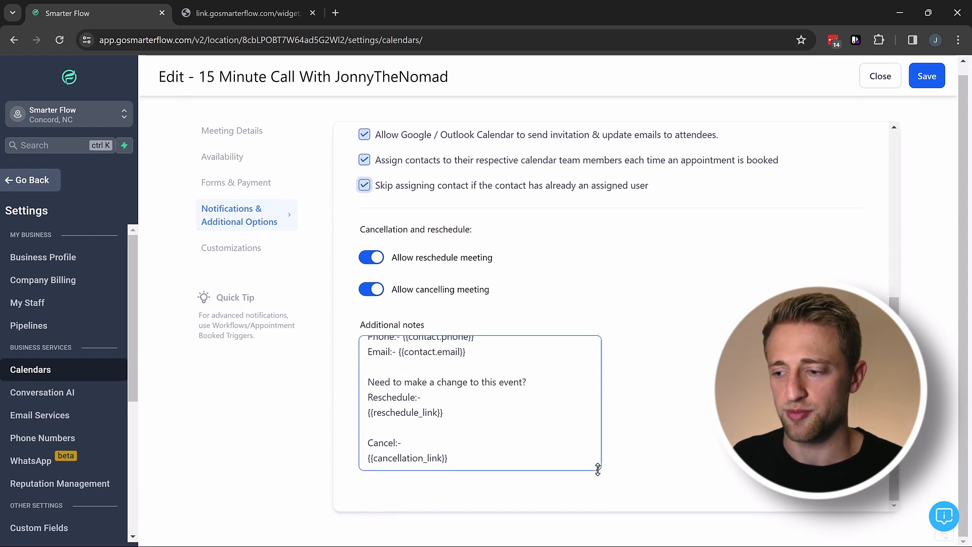
left_click_drag(599, 467, 602, 510)
scroll(688, 358, "down", 1)
scroll(679, 359, "up", 1)
scroll(645, 361, "down", 1)
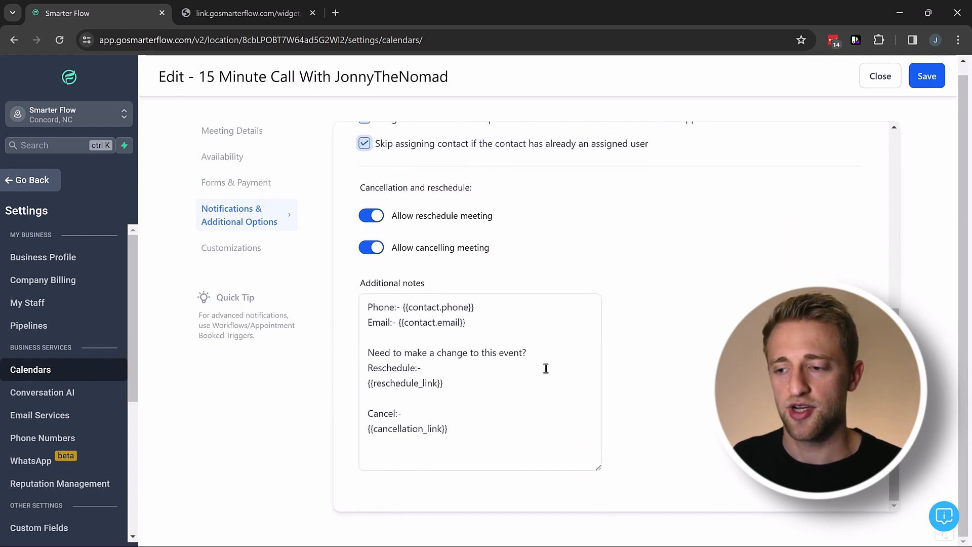
Check the {{reschedule_link}} placeholder in the notes and save the notification settings.
left_click_drag(456, 384, 358, 391)
left_click(467, 436)
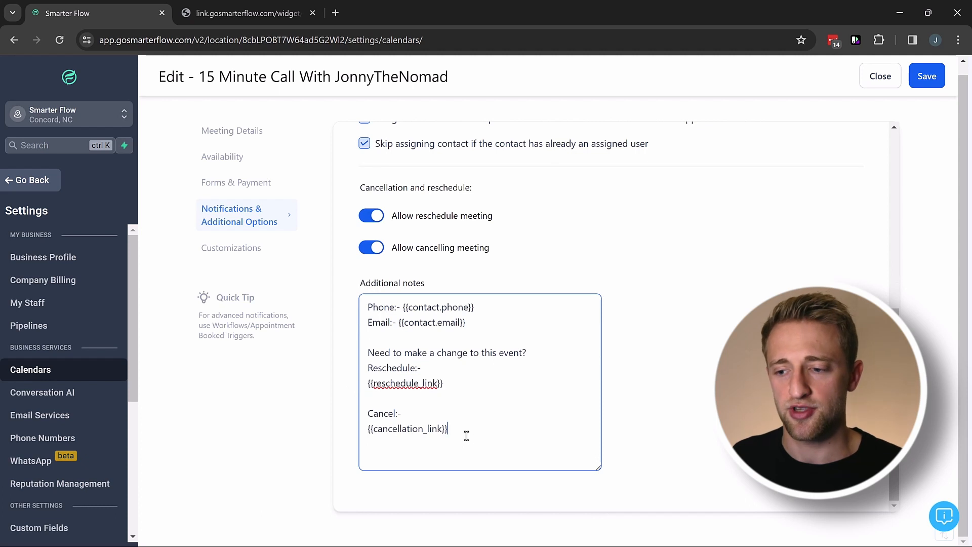
left_click(432, 402)
left_click_drag(450, 384, 373, 383)
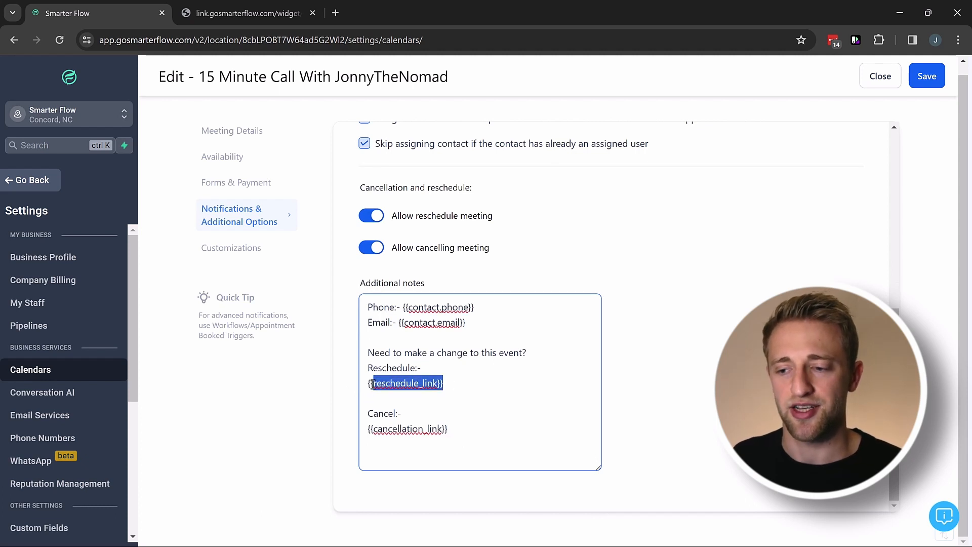
left_click(406, 385)
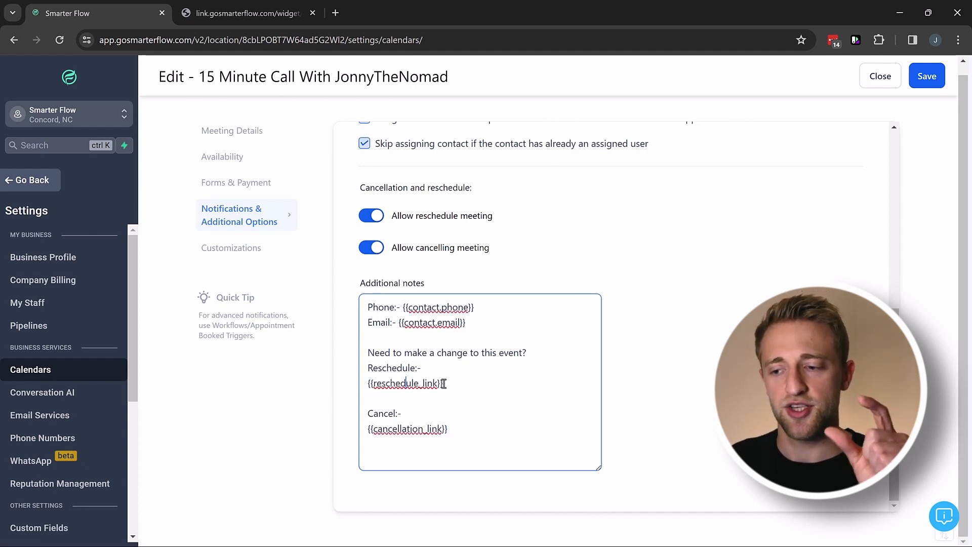
left_click_drag(448, 385, 371, 385)
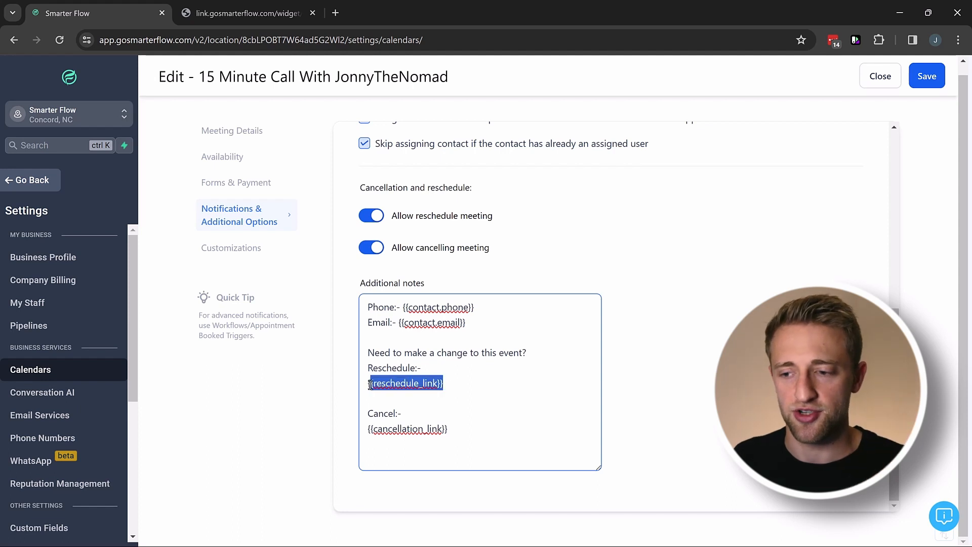
left_click(470, 382)
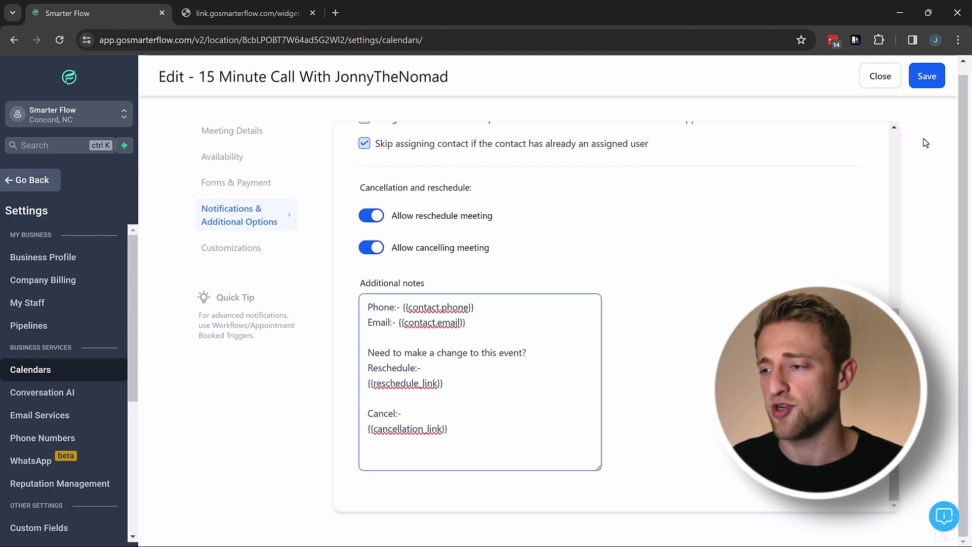
left_click(926, 85)
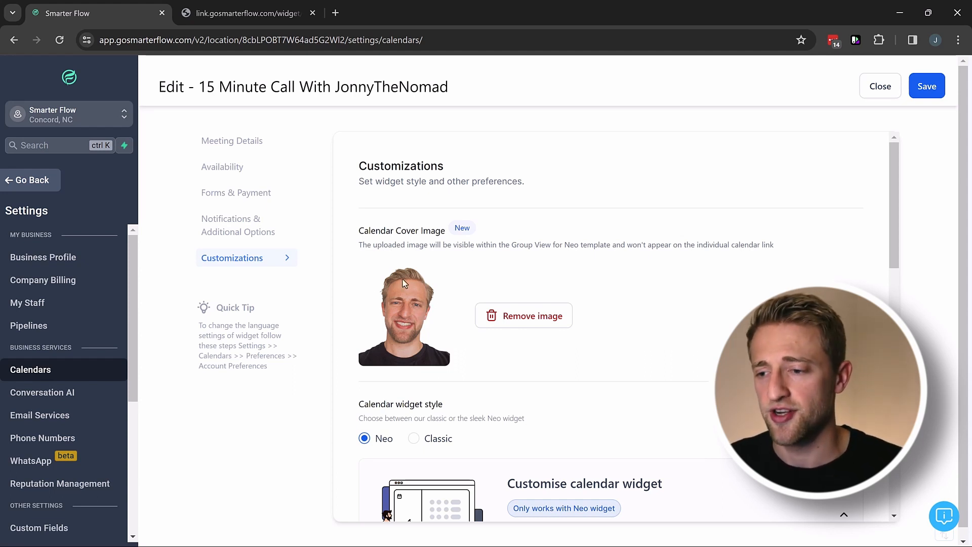
Save the customizations, reopen the 15-minute calendar via Edit, and view its booking page tab.
scroll(410, 307, "down", 4)
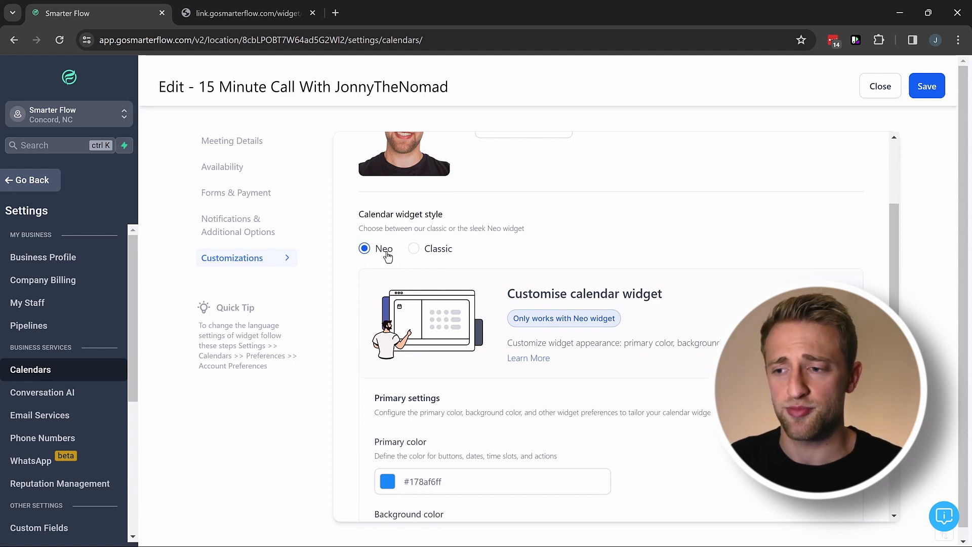
left_click(923, 89)
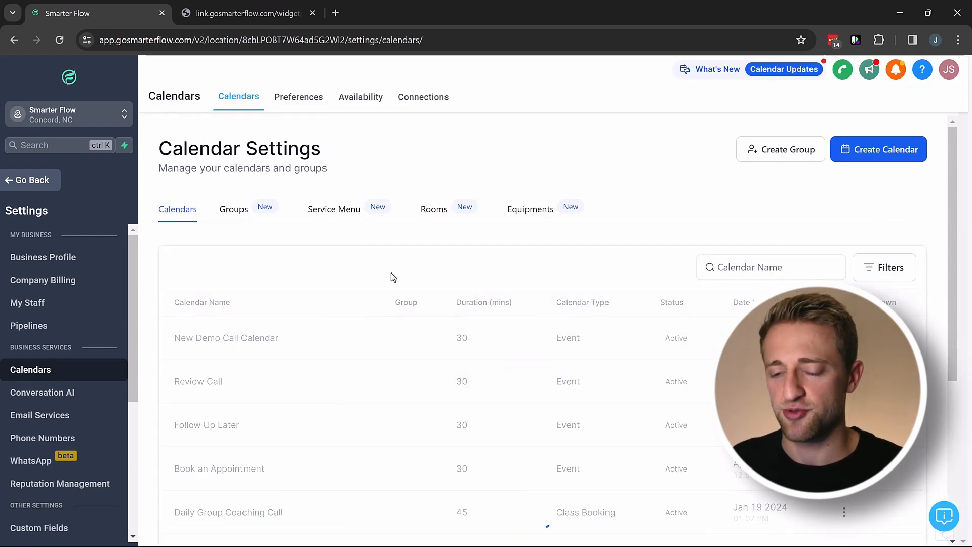
scroll(394, 274, "down", 4)
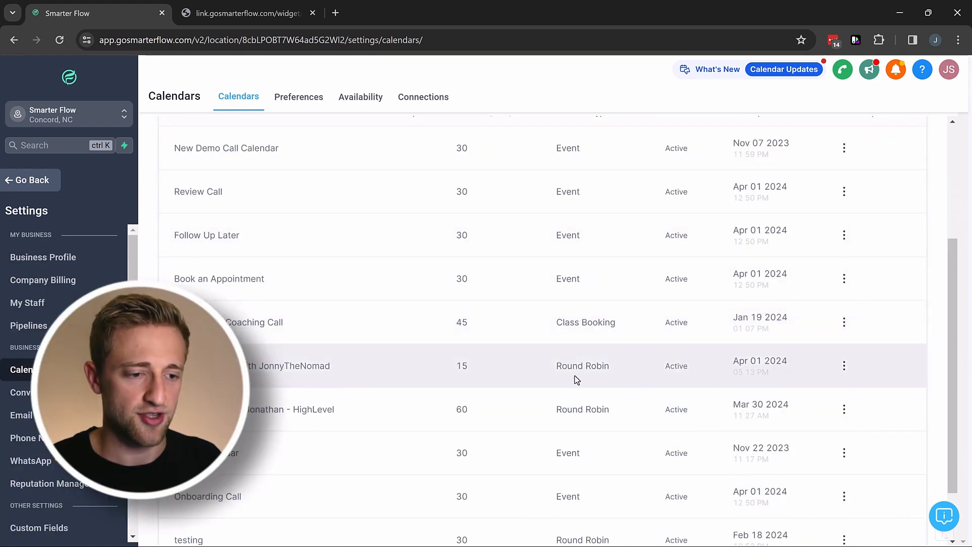
left_click(844, 368)
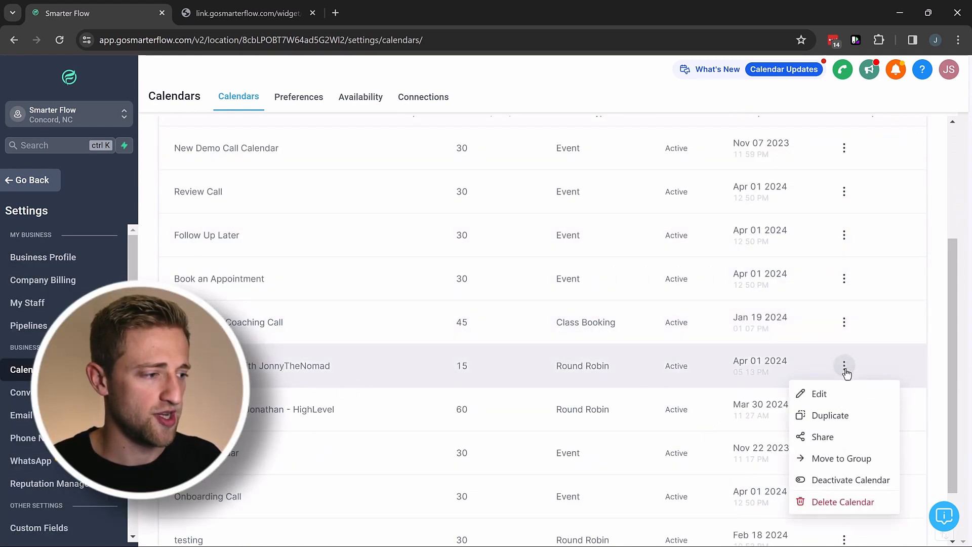
left_click(823, 396)
left_click(248, 13)
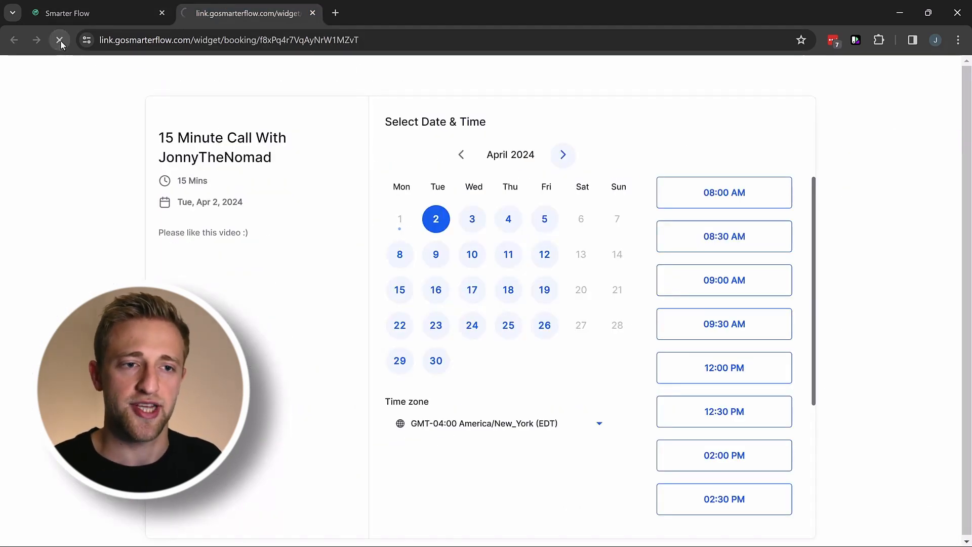
Reload the booking page twice to show the updated availability, then go back to Smarter Flow.
left_click(59, 40)
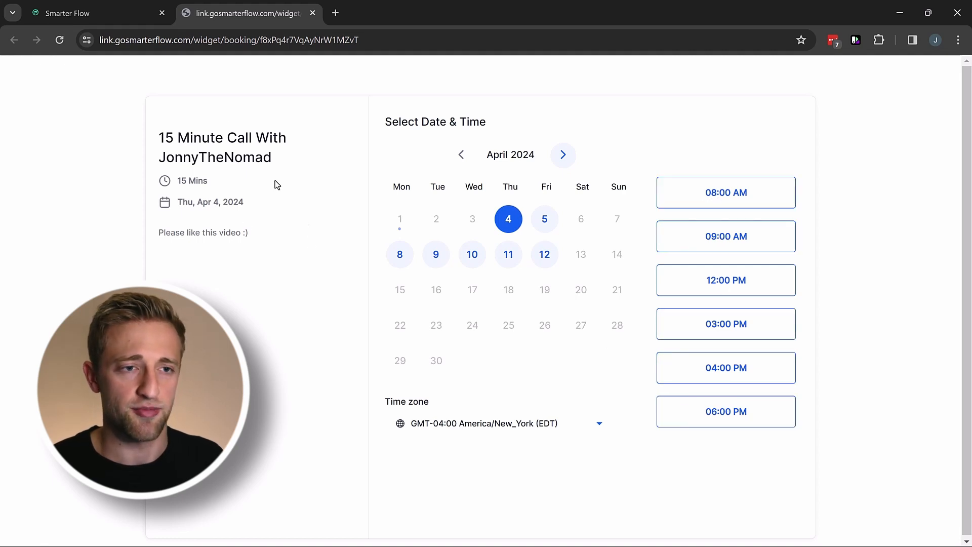
left_click(60, 41)
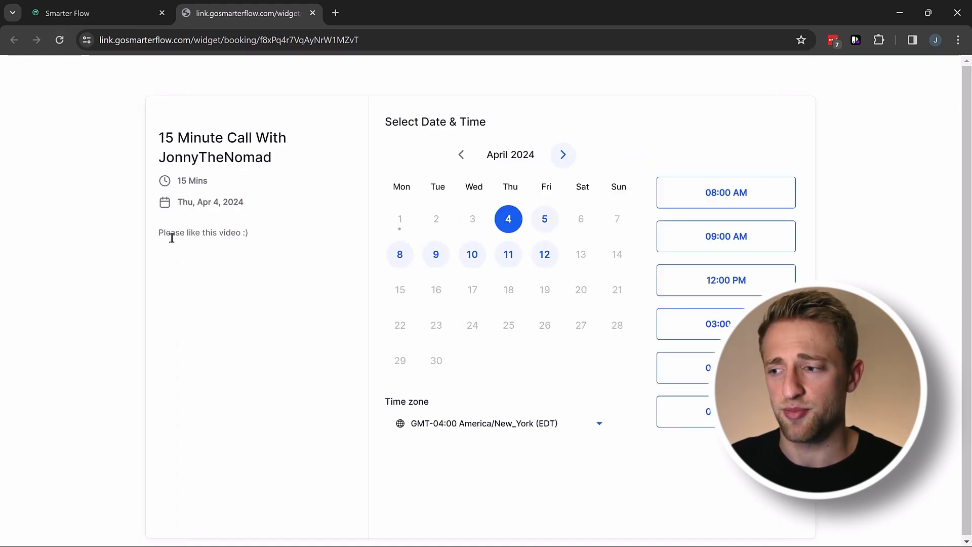
left_click(125, 15)
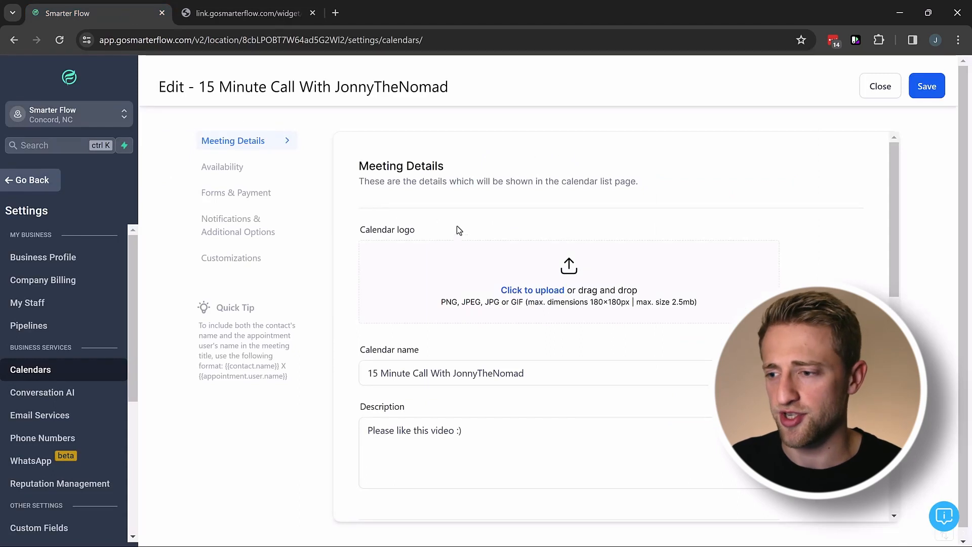
Visit Customizations and Notifications & Additional Options, save the calendar, and return to Customizations.
left_click(231, 259)
scroll(452, 259, "down", 1)
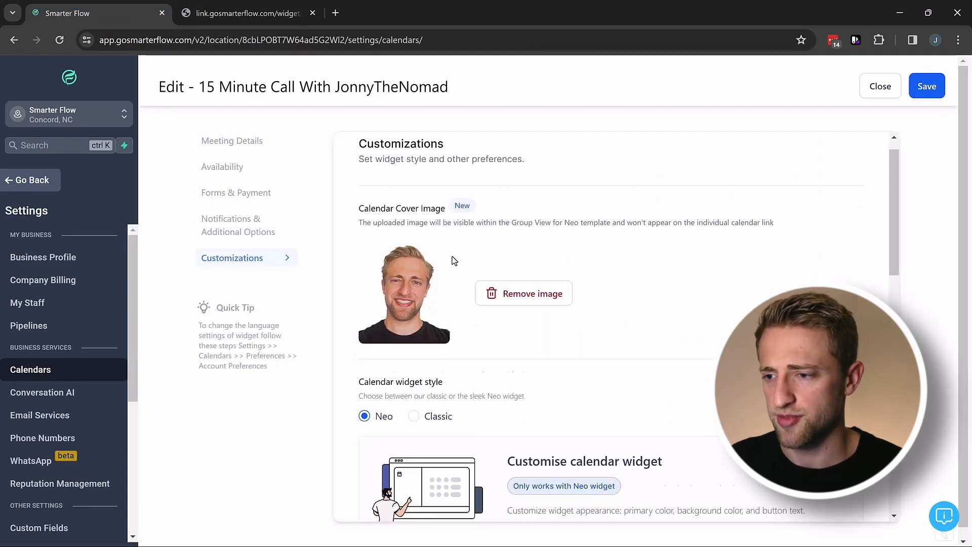
left_click(237, 224)
left_click(922, 86)
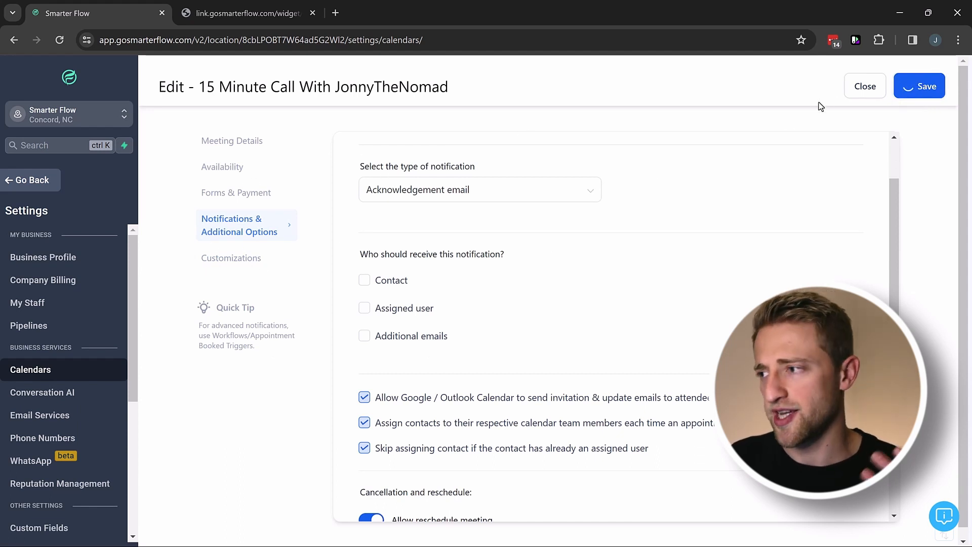
left_click(238, 258)
Reload the public booking page and review the cover-image description text.
left_click(277, 13)
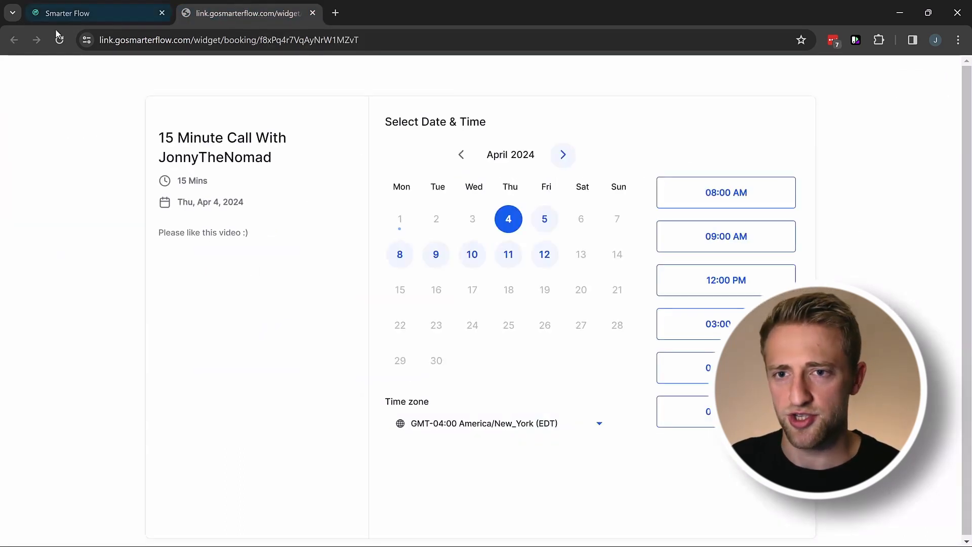
left_click(59, 40)
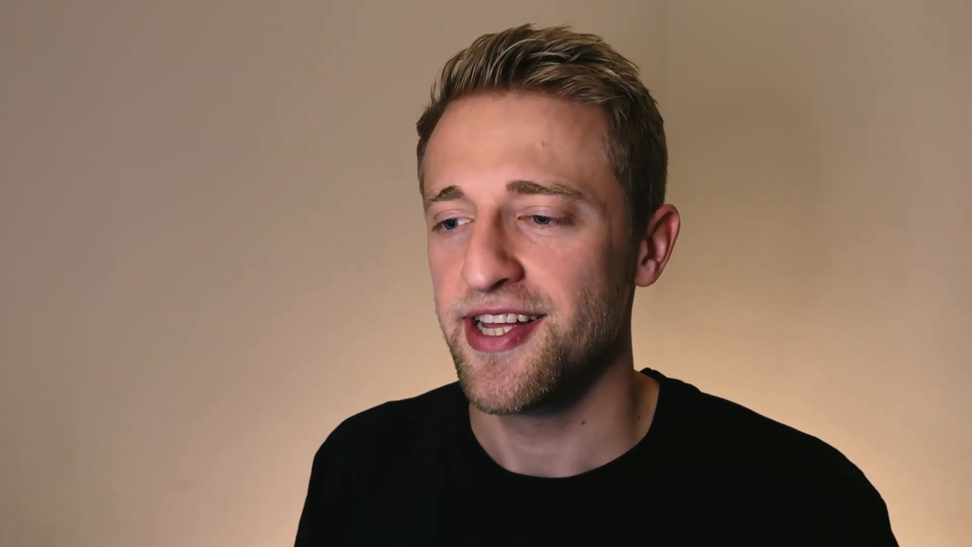
left_click_drag(358, 245, 457, 245)
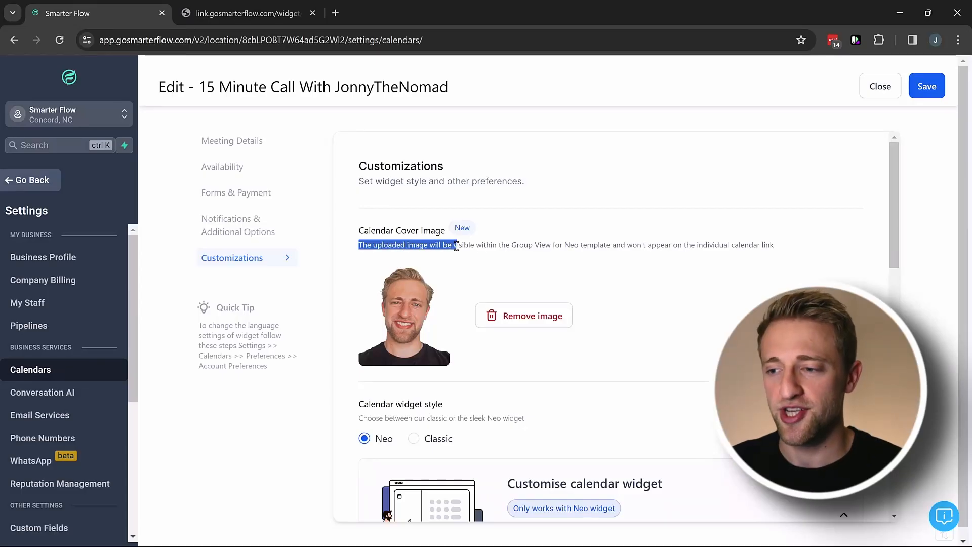
left_click(481, 247)
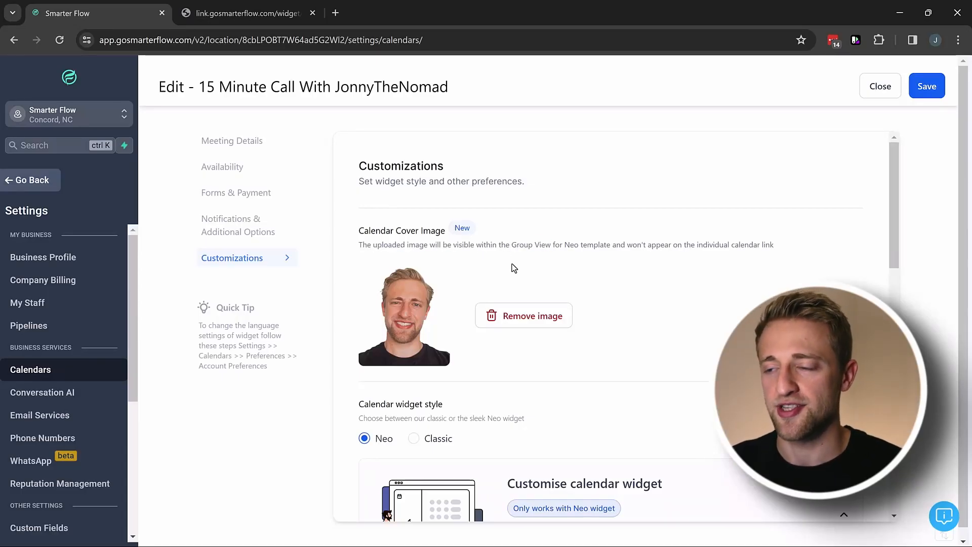
left_click_drag(691, 247, 770, 246)
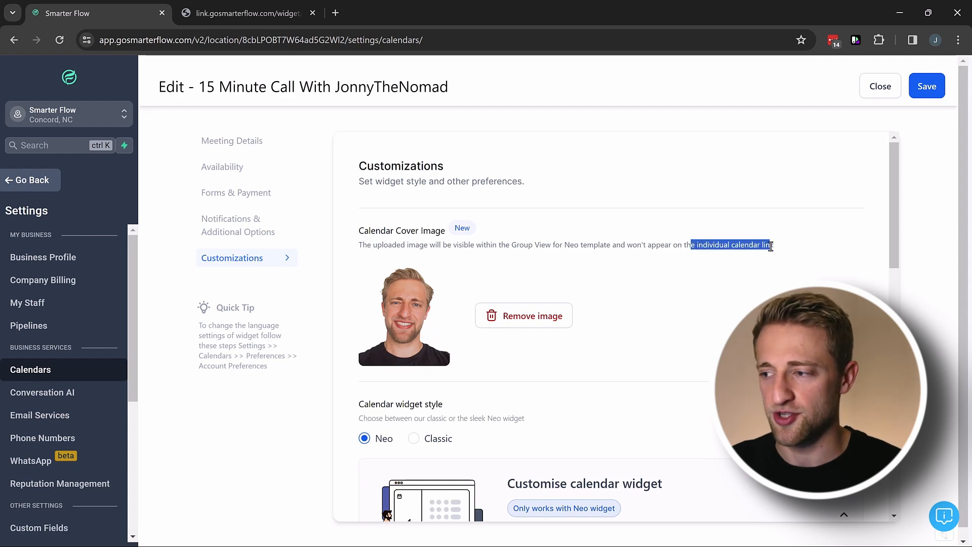
left_click(735, 266)
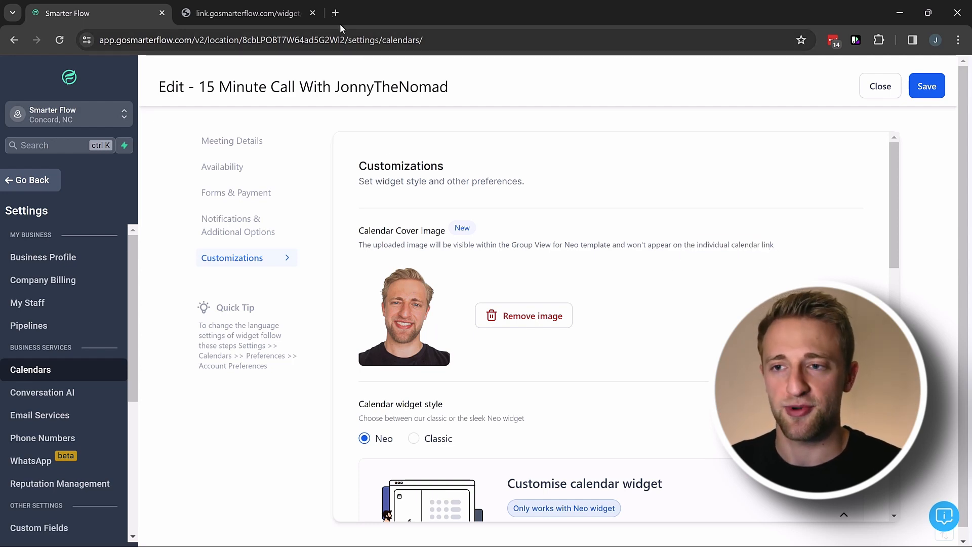
left_click(238, 13)
left_click(79, 14)
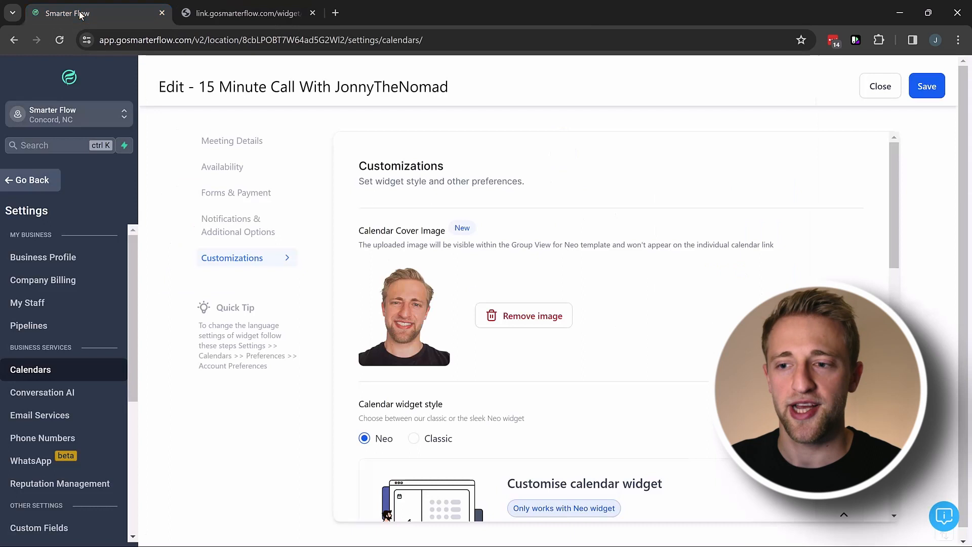
left_click(247, 143)
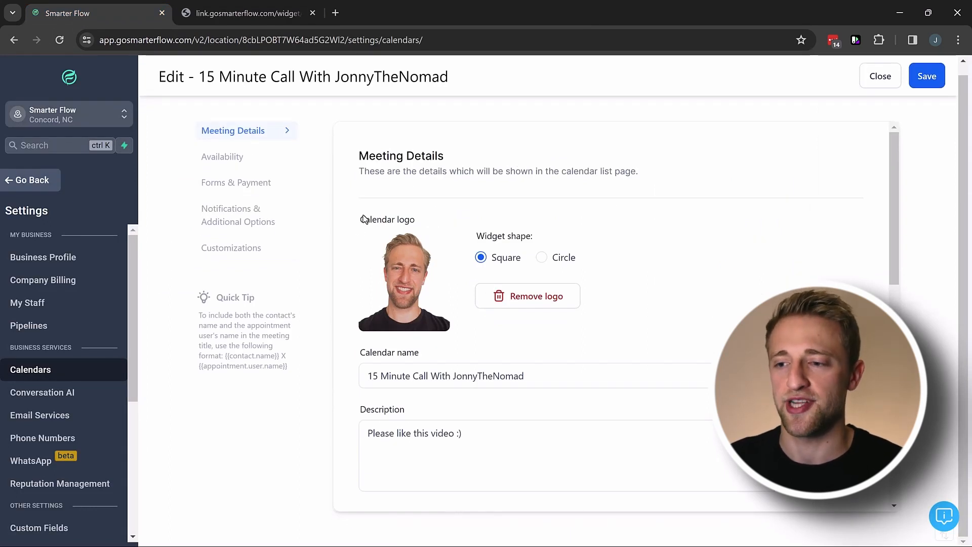
left_click(437, 220)
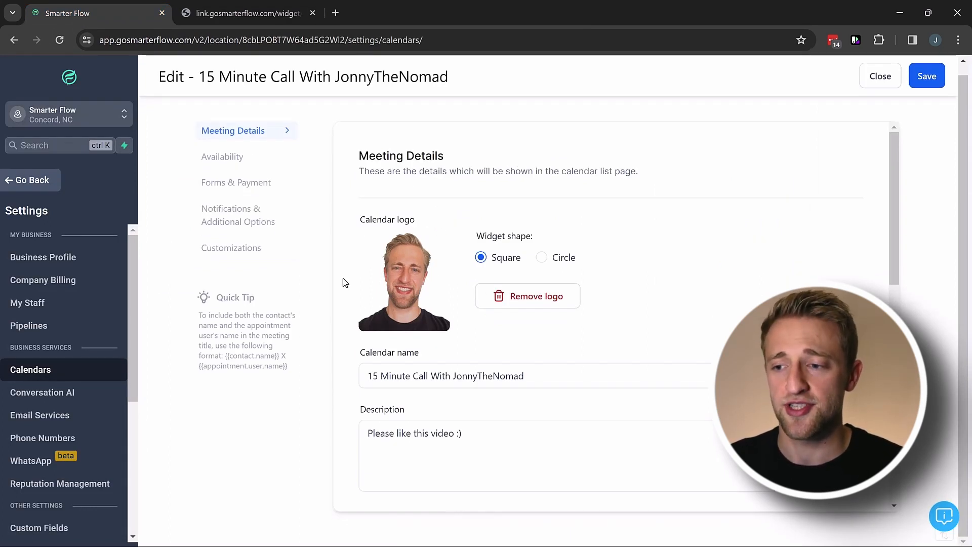
left_click(277, 18)
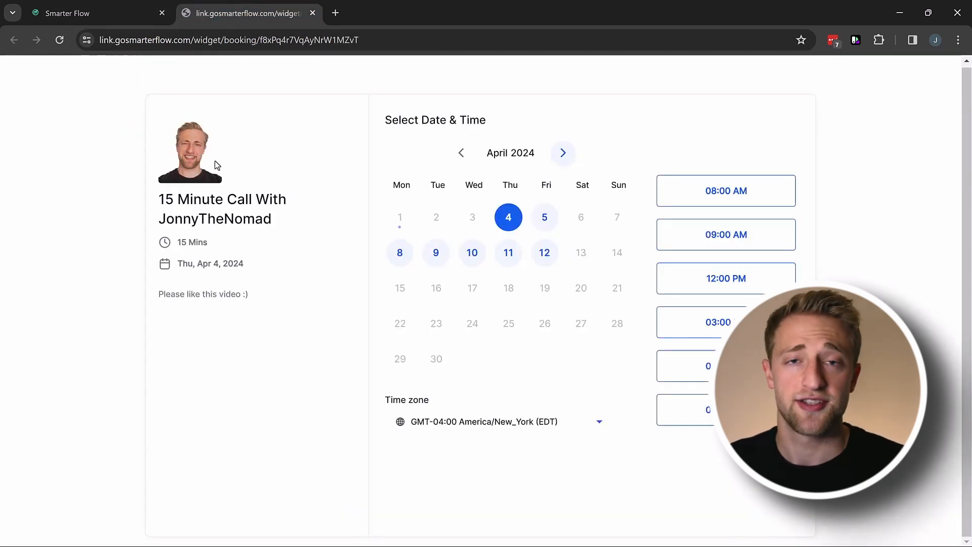
left_click(139, 20)
left_click(239, 257)
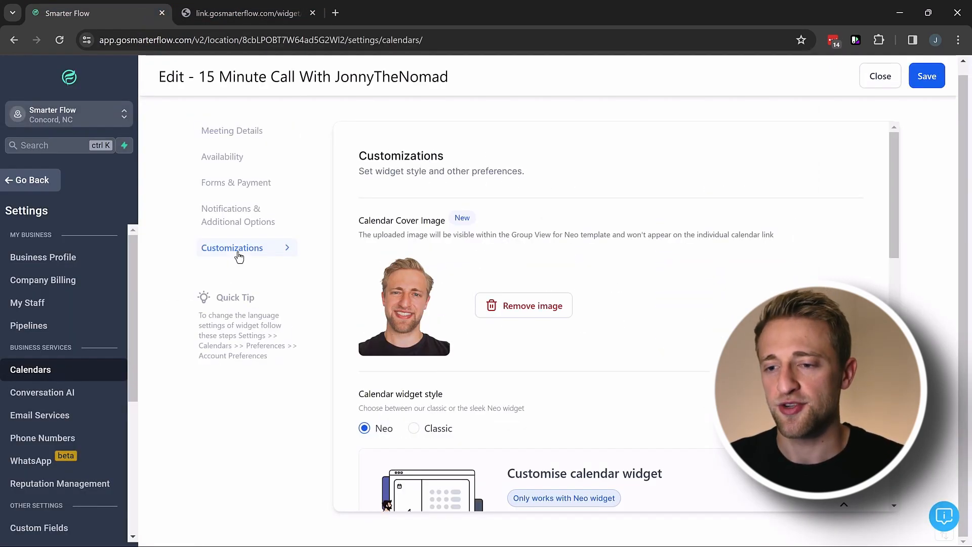
Set the widget's primary colour to #90A2B3FF and its background to red #DD3737FF.
scroll(439, 266, "down", 5)
scroll(397, 292, "down", 3)
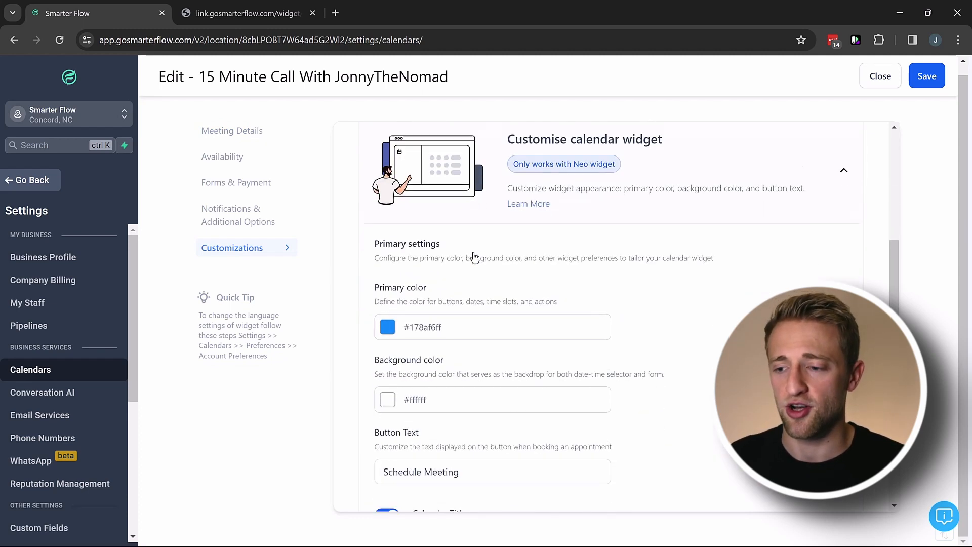
left_click(388, 284)
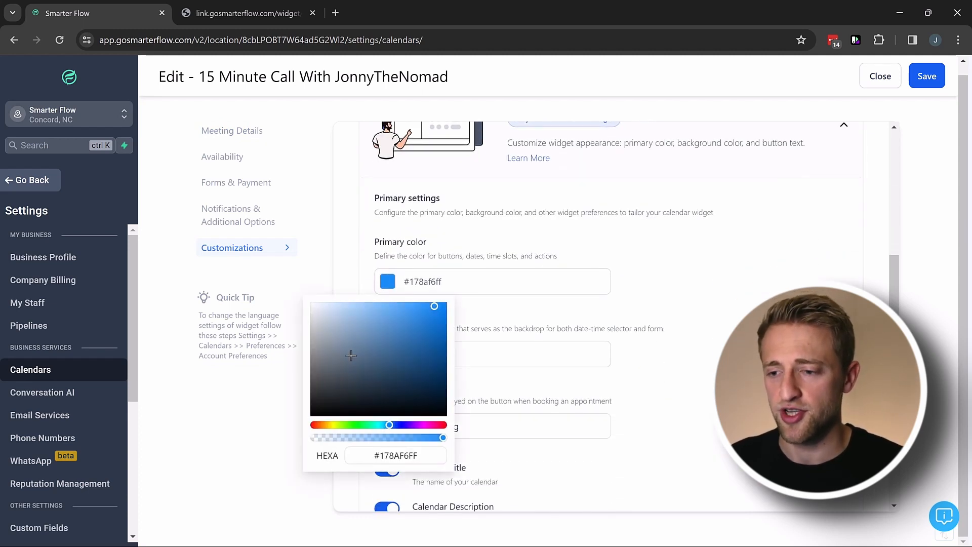
left_click(338, 337)
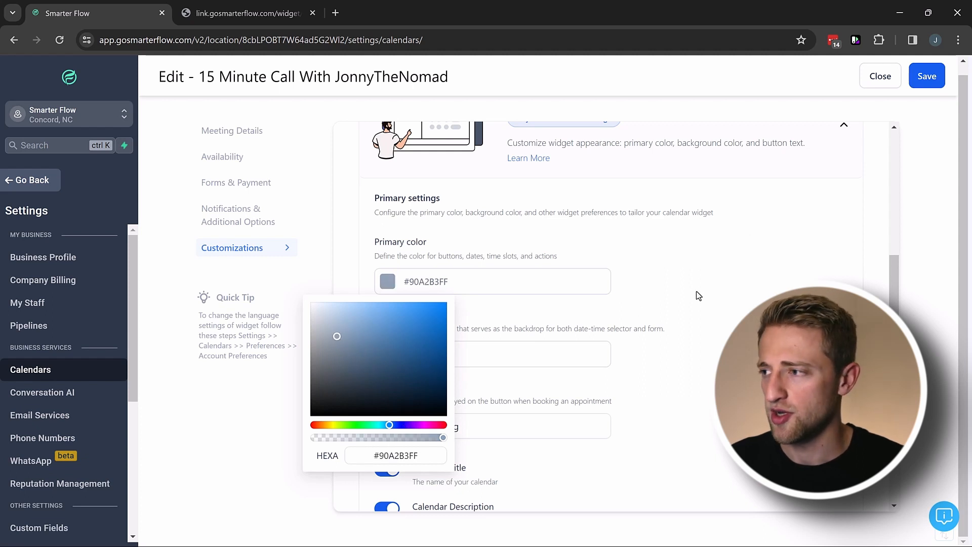
left_click(683, 303)
left_click(390, 355)
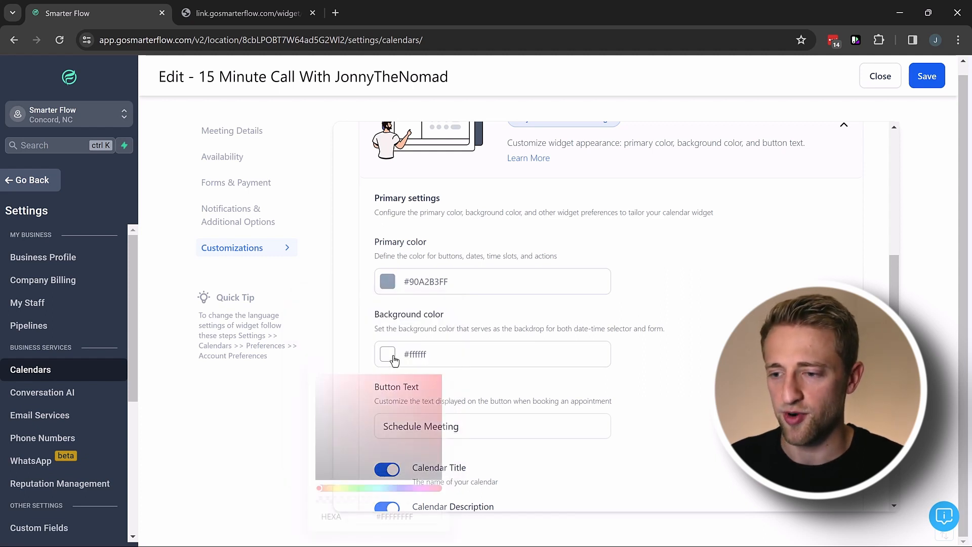
left_click(412, 390)
left_click(632, 302)
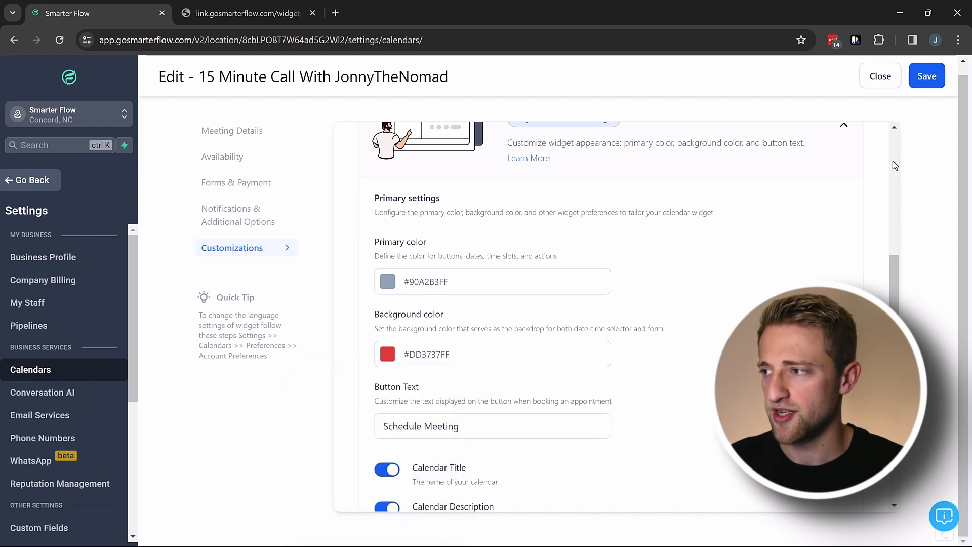
Save the new colours and reload the booking page to see the red scheme.
left_click(242, 223)
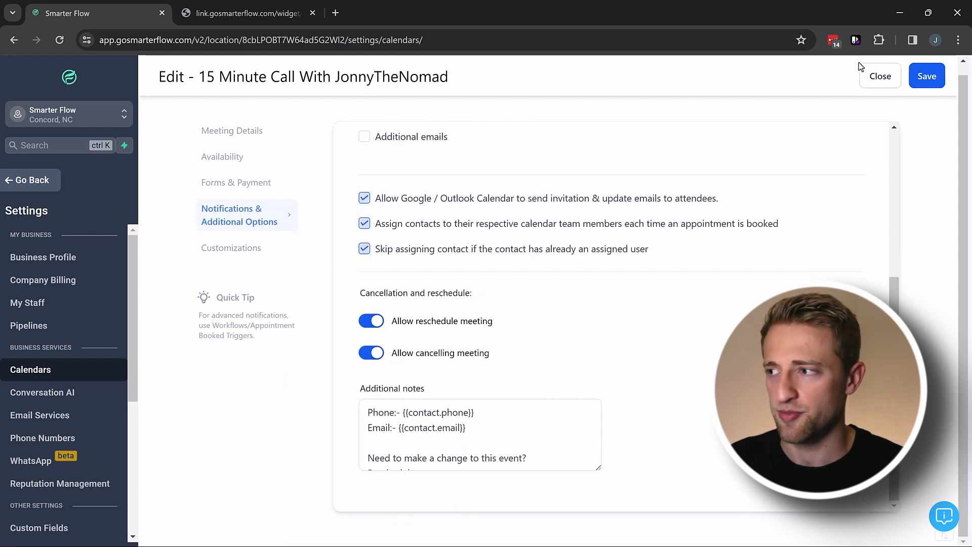
left_click(929, 78)
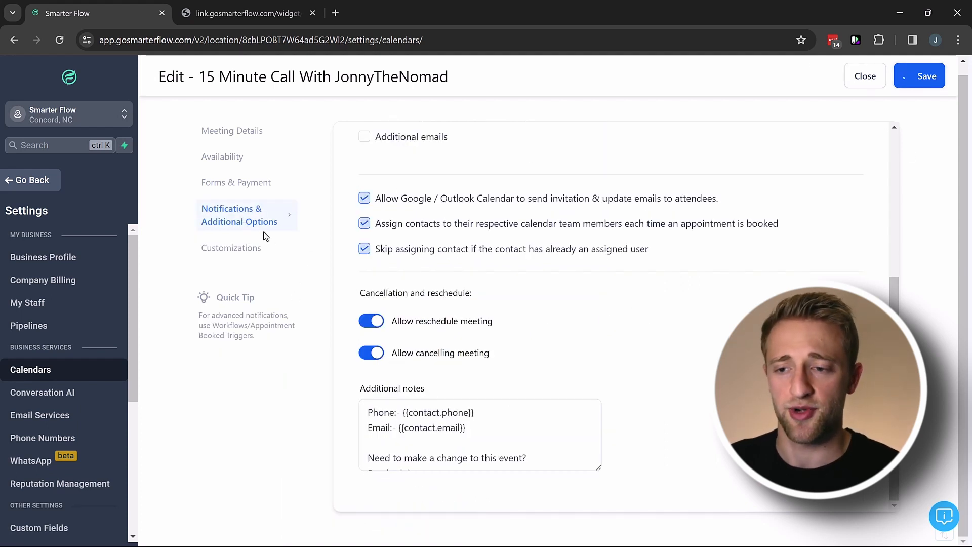
left_click(227, 13)
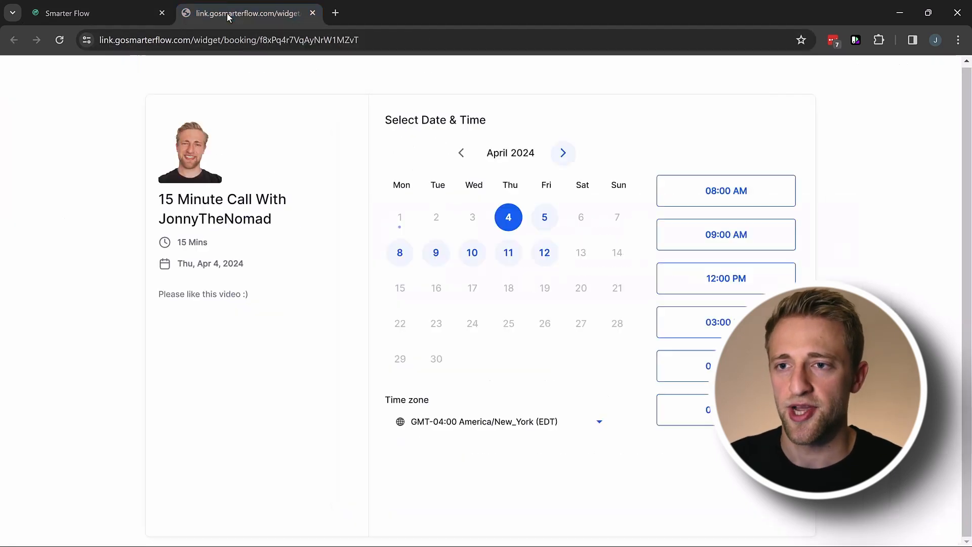
left_click(61, 40)
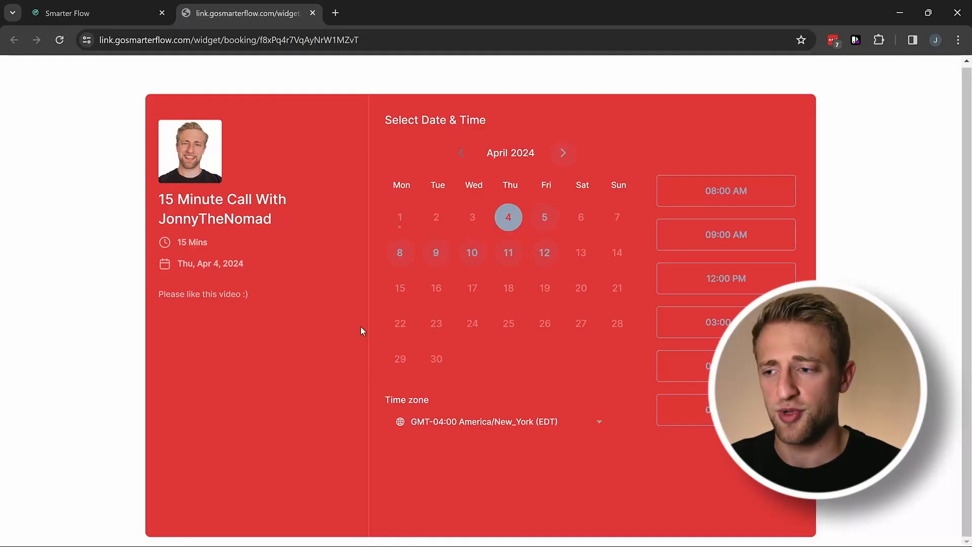
Change the widget background back to white #FFFFFFFF and save it.
left_click(91, 12)
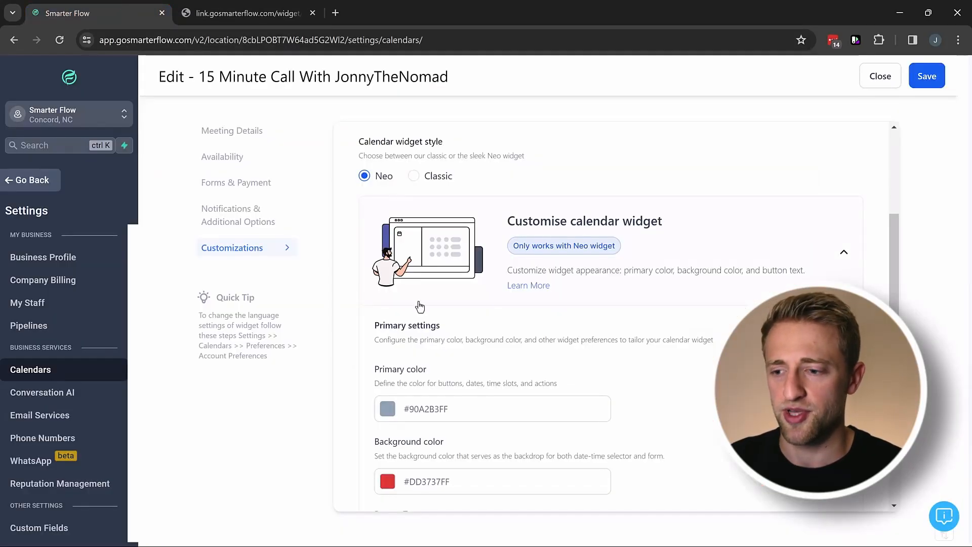
scroll(418, 344, "down", 2)
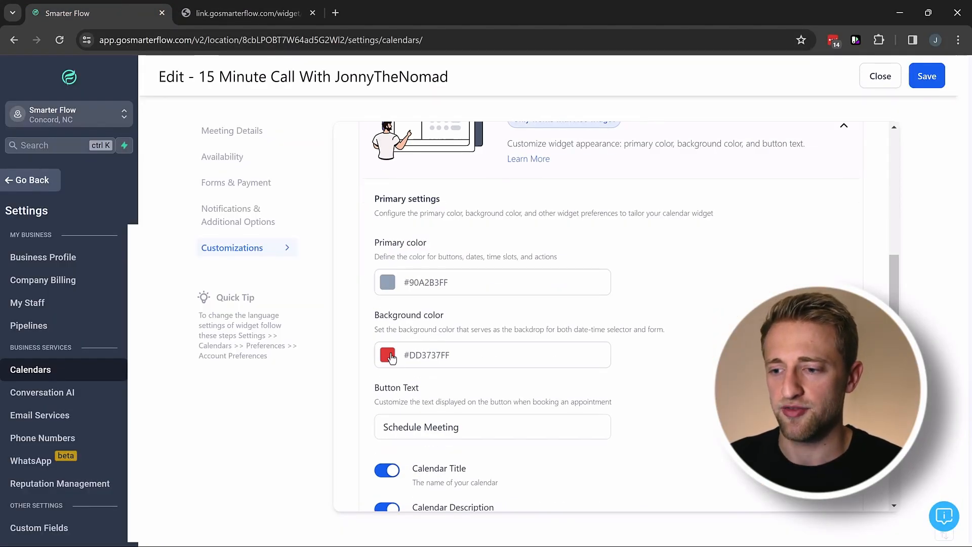
left_click(388, 355)
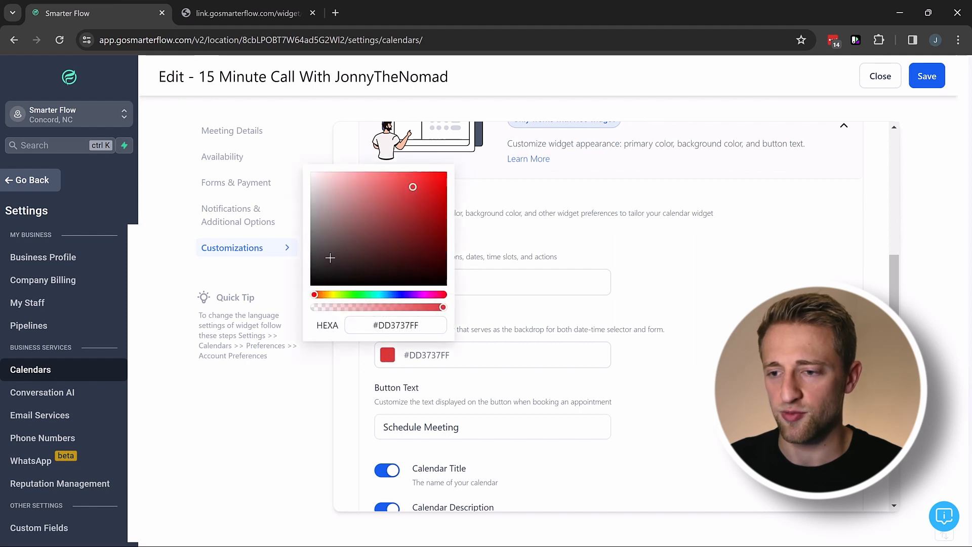
left_click_drag(330, 258, 306, 174)
left_click(535, 314)
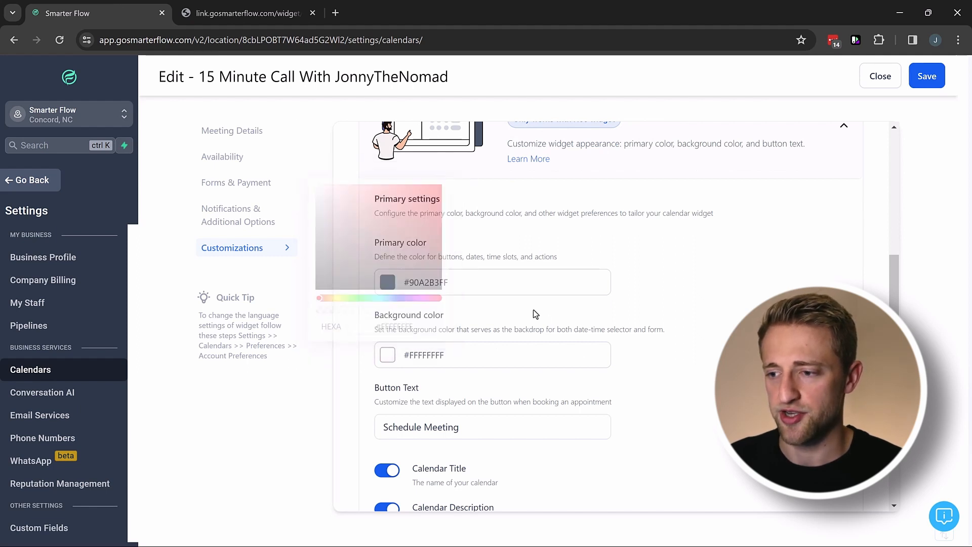
left_click(926, 76)
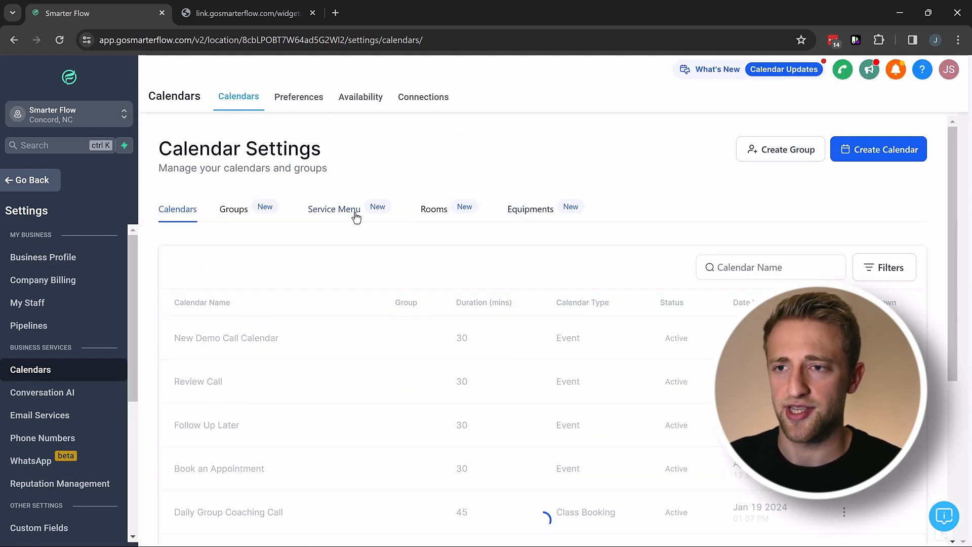
Reload the booking page, try the 09:00 AM, 12:00 PM and 03:00 PM slots, then return.
left_click(229, 7)
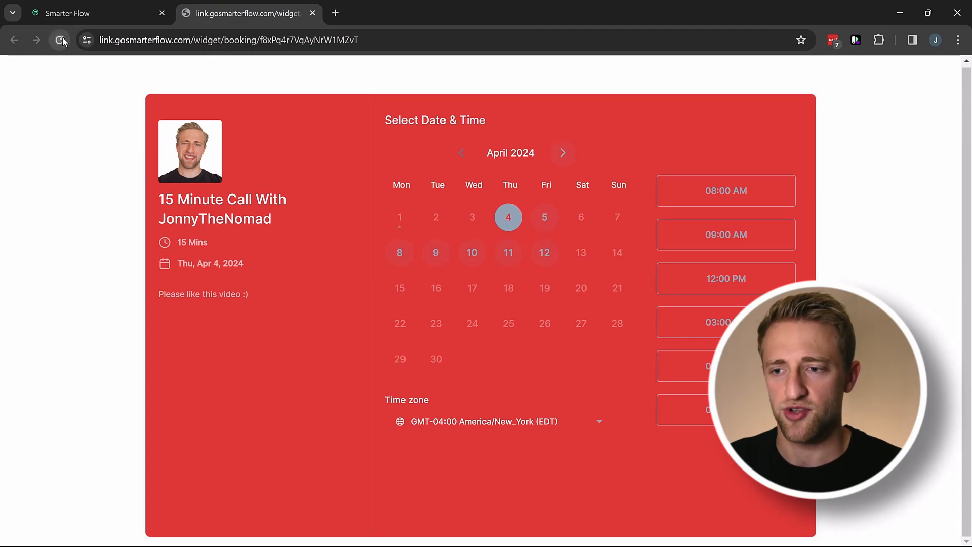
key("ctrl+r")
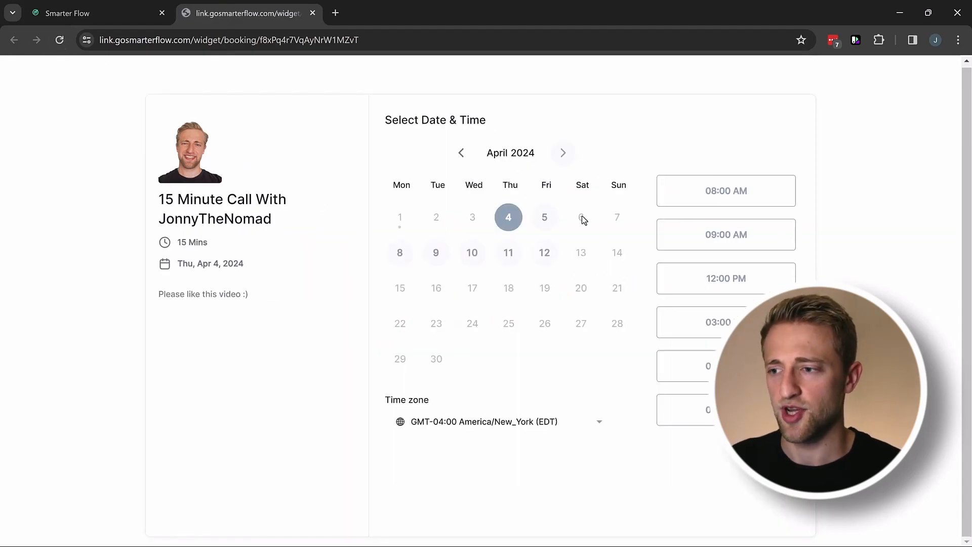
left_click(712, 237)
left_click(715, 282)
left_click(715, 322)
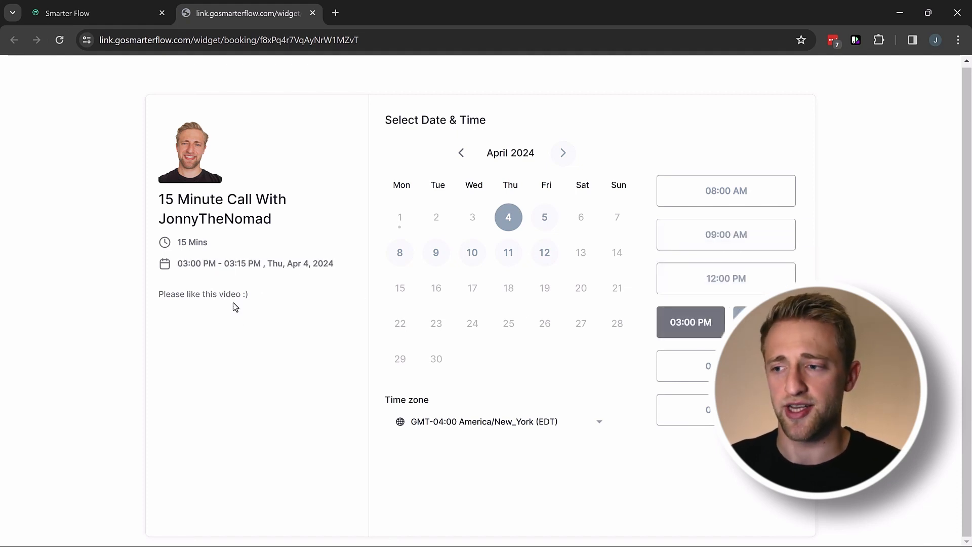
left_click(129, 7)
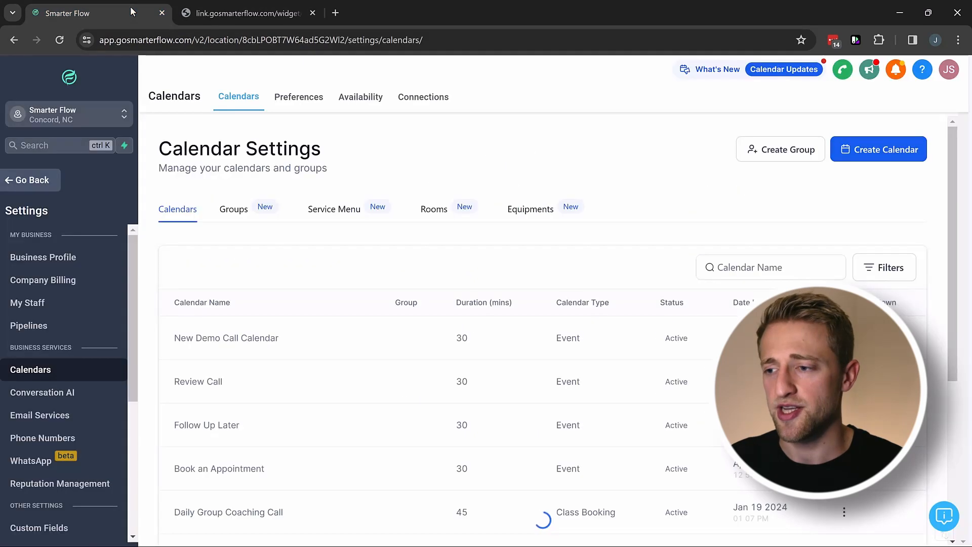
Copy the 15 Minute Call's scheduling link from its share links and paste it into a new tab.
scroll(345, 288, "down", 5)
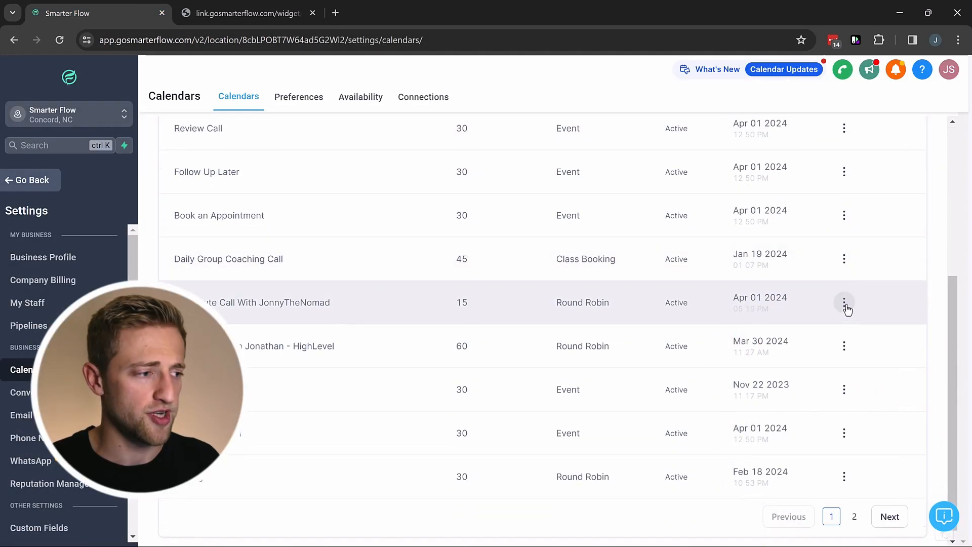
left_click(844, 303)
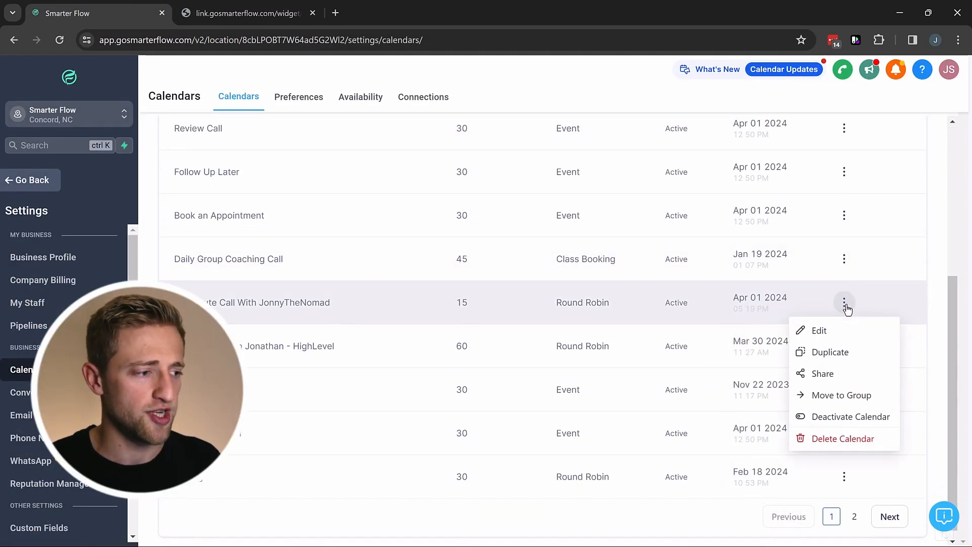
left_click(826, 375)
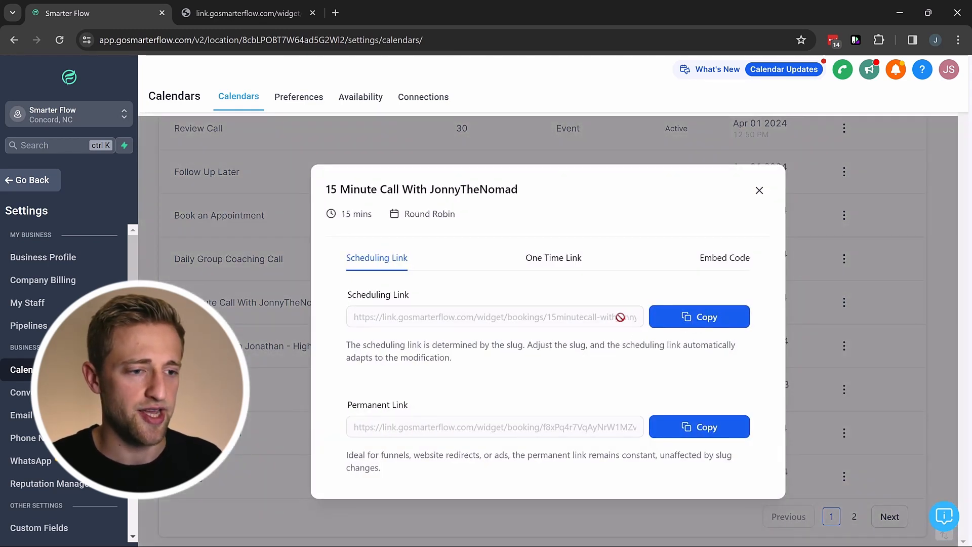
left_click(686, 319)
left_click(335, 13)
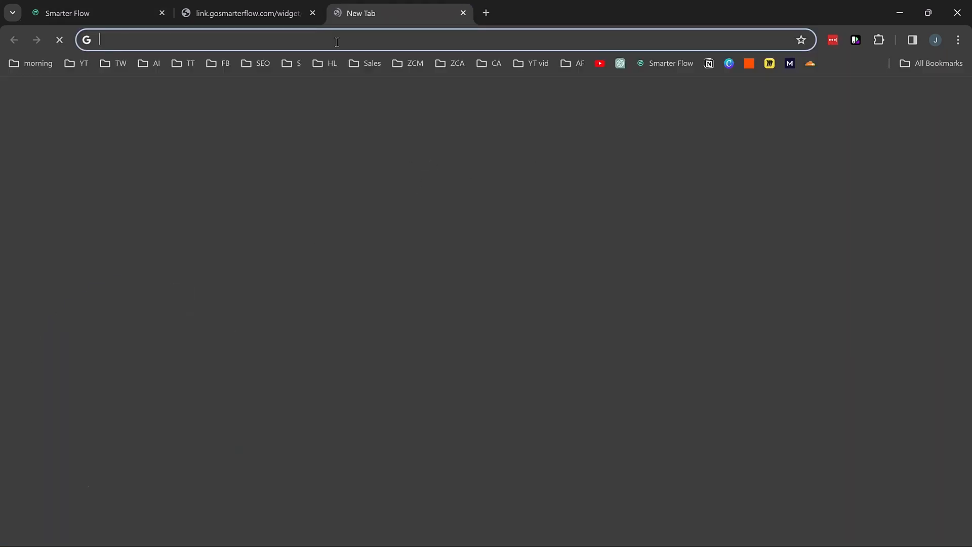
key("ctrl+v")
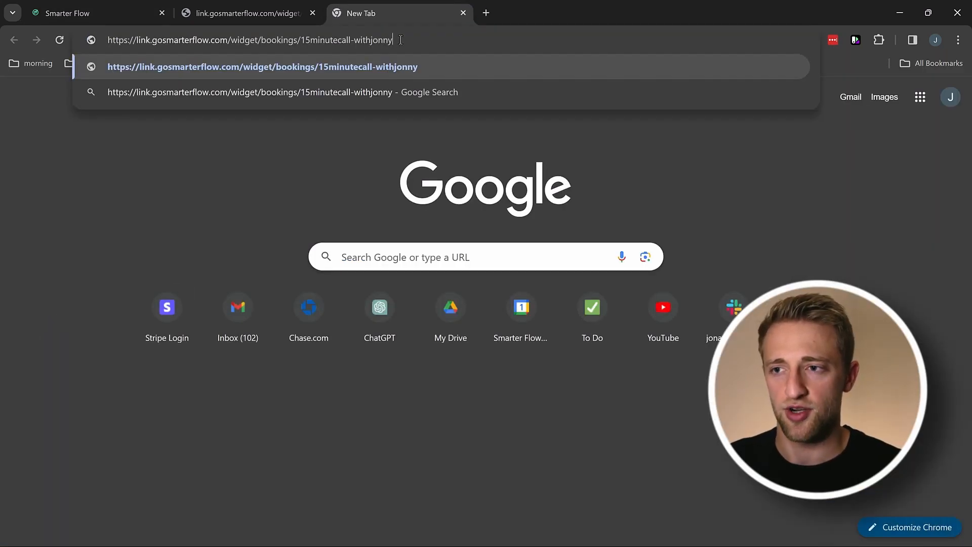
left_click_drag(389, 40, 300, 40)
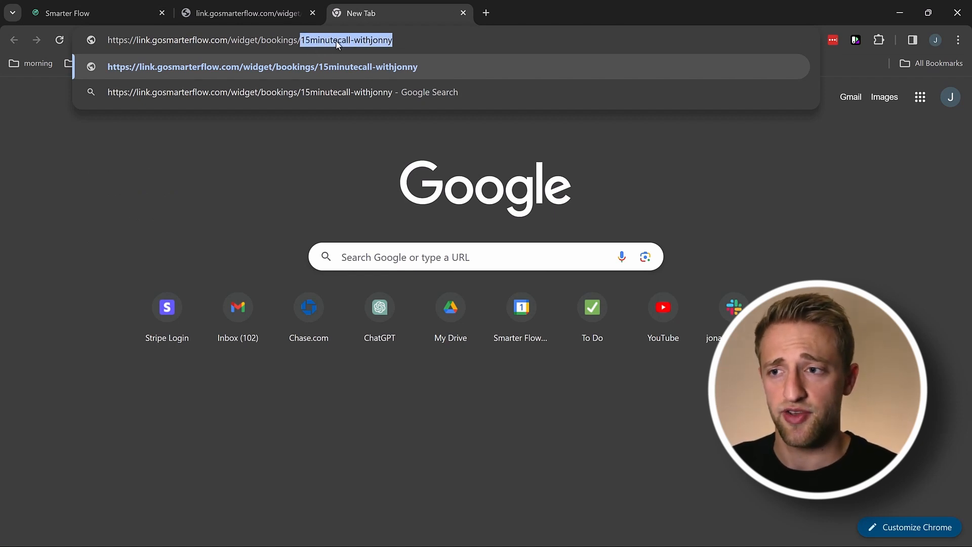
left_click(116, 12)
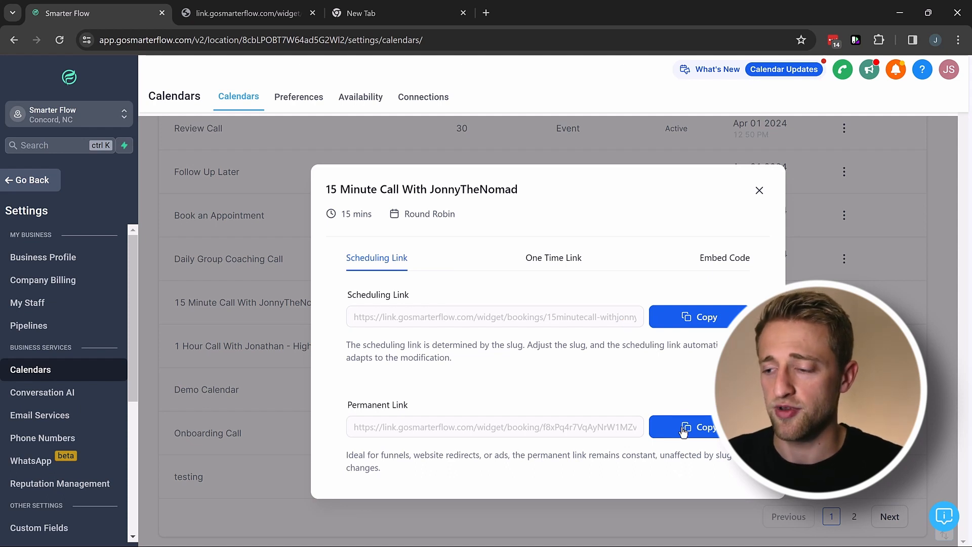
View the One Time Link and Embed Code tabs and select the iframe embed code.
left_click(547, 260)
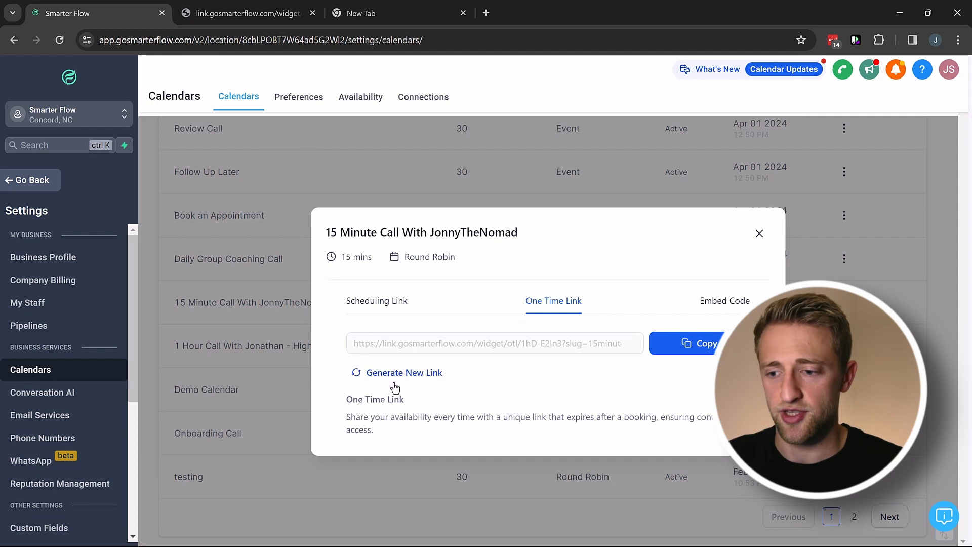
left_click(721, 302)
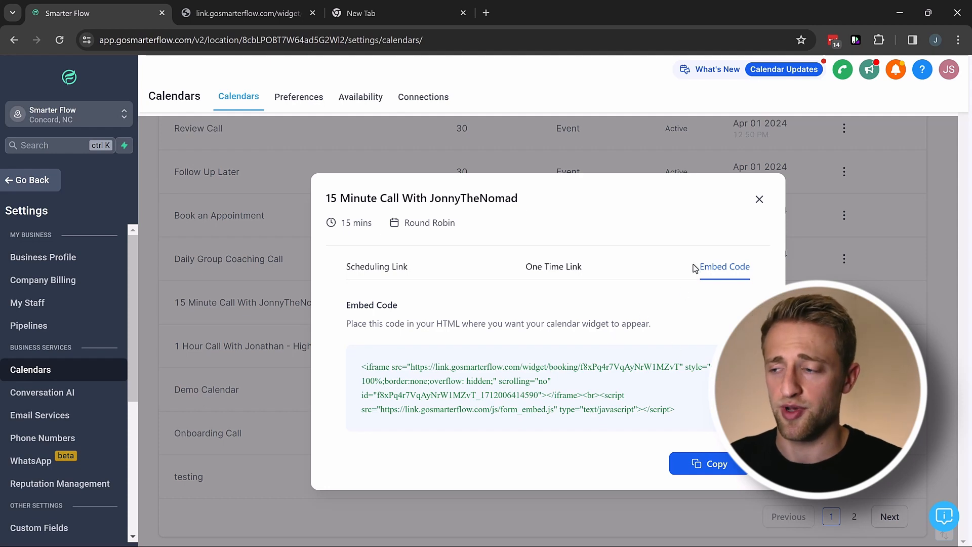
left_click_drag(678, 407, 446, 381)
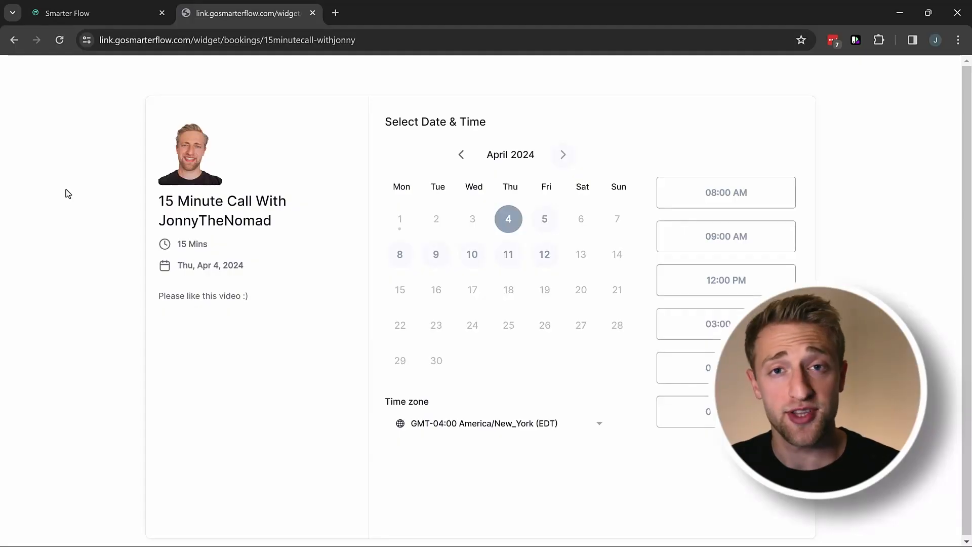
Pick Friday April 5 at 09:00 AM, continue to the form and schedule the meeting.
left_click(555, 223)
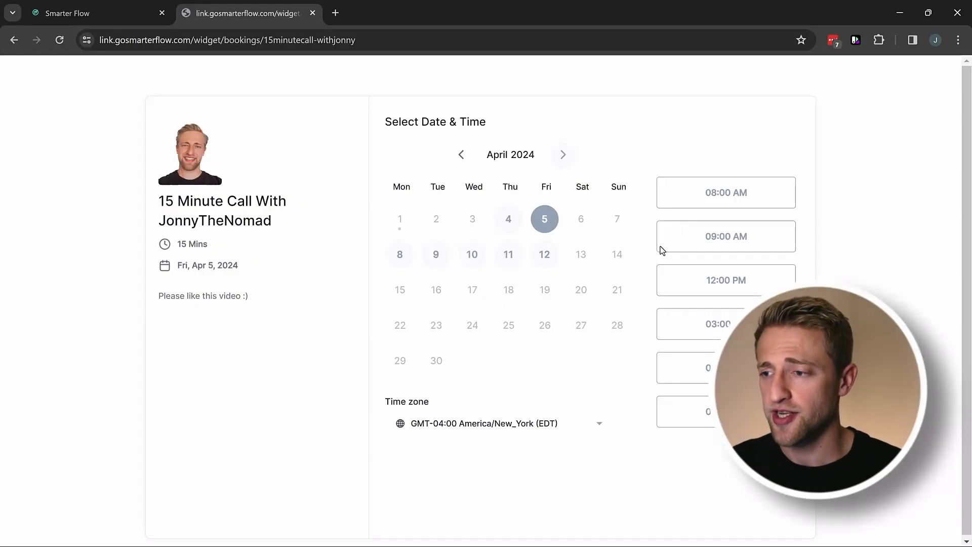
left_click(703, 241)
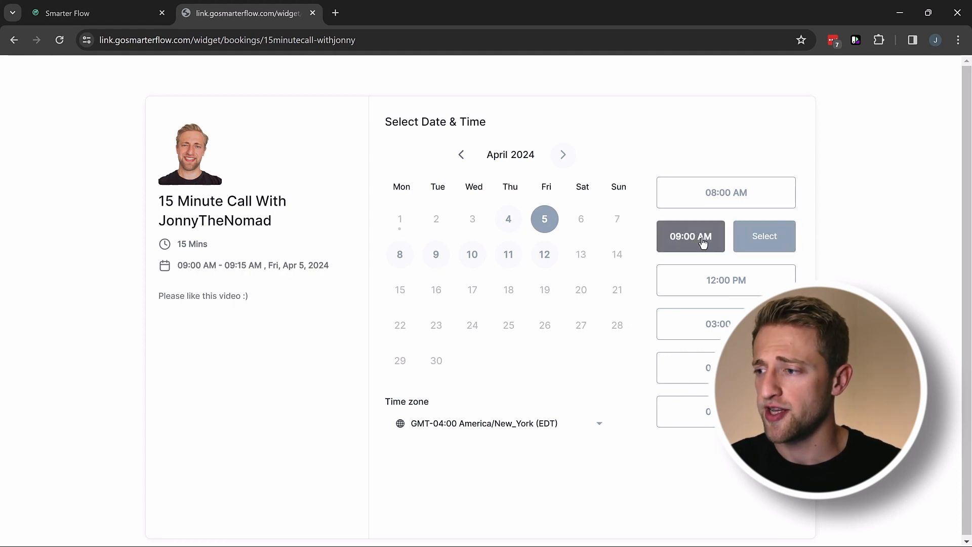
left_click(749, 237)
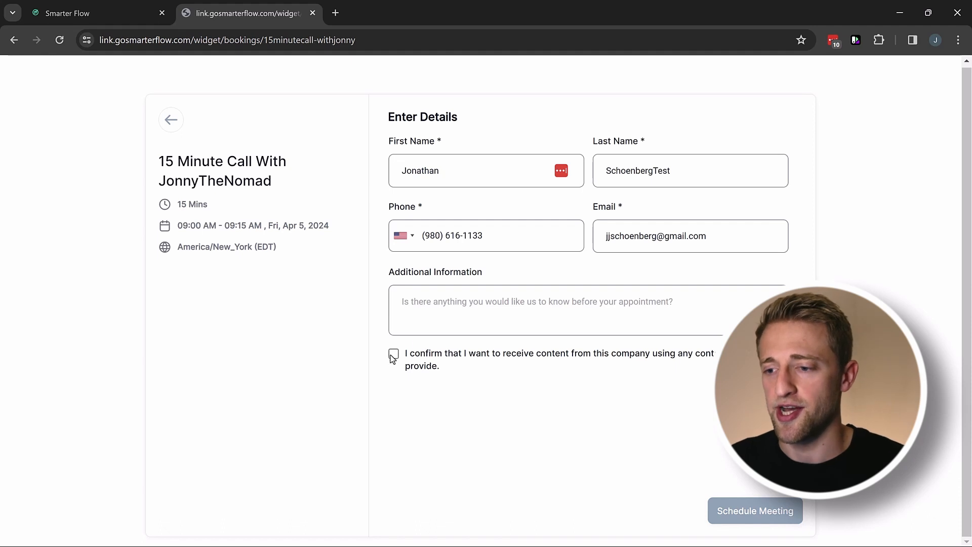
left_click(743, 512)
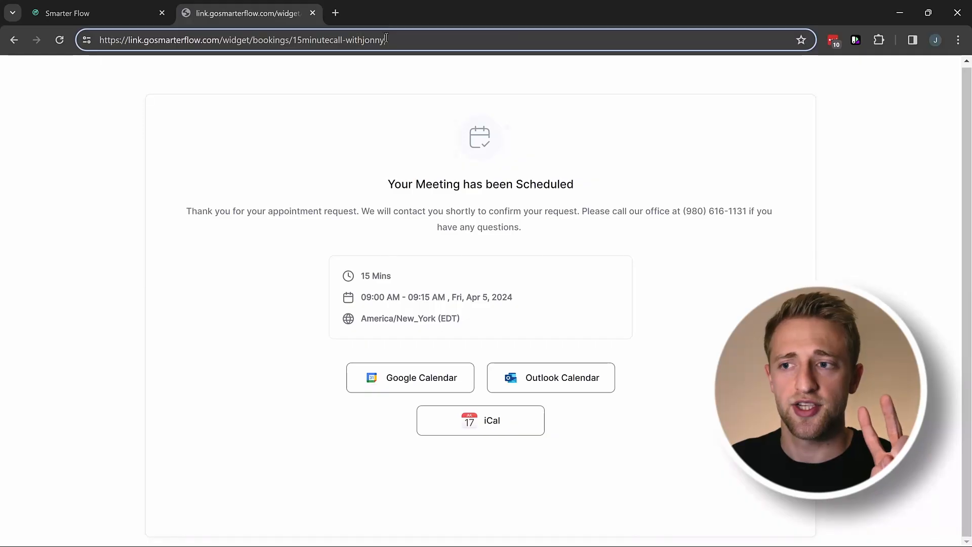
Select the booking page's web address, then start creating a new workflow.
left_click_drag(386, 39, 94, 43)
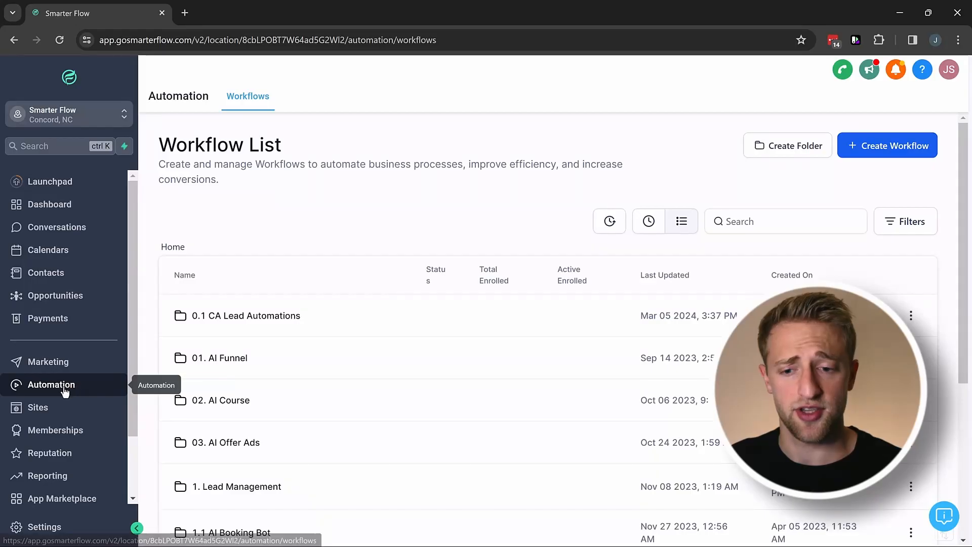
left_click(887, 153)
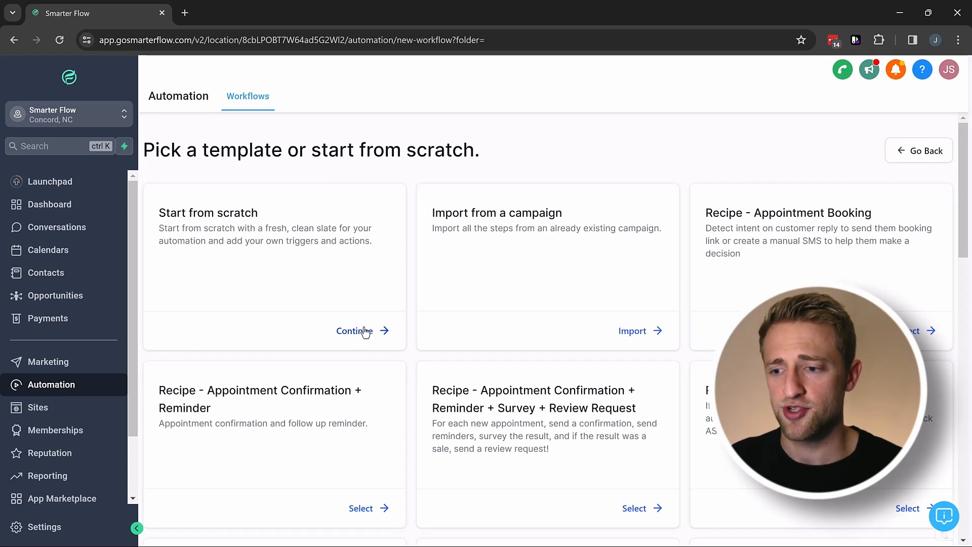
Start the workflow from the Recipe - Appointment Confirmation + Reminder template.
scroll(362, 334, "down", 3)
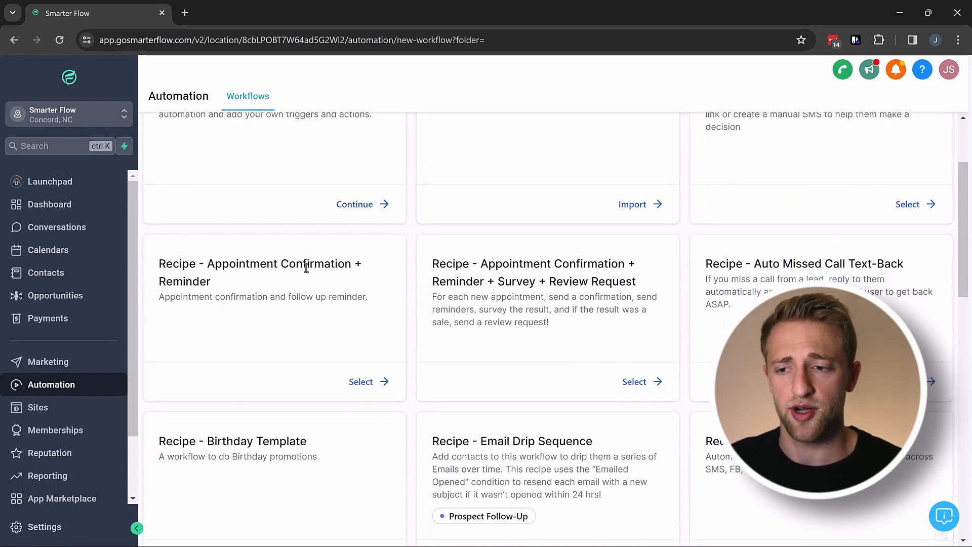
left_click(365, 383)
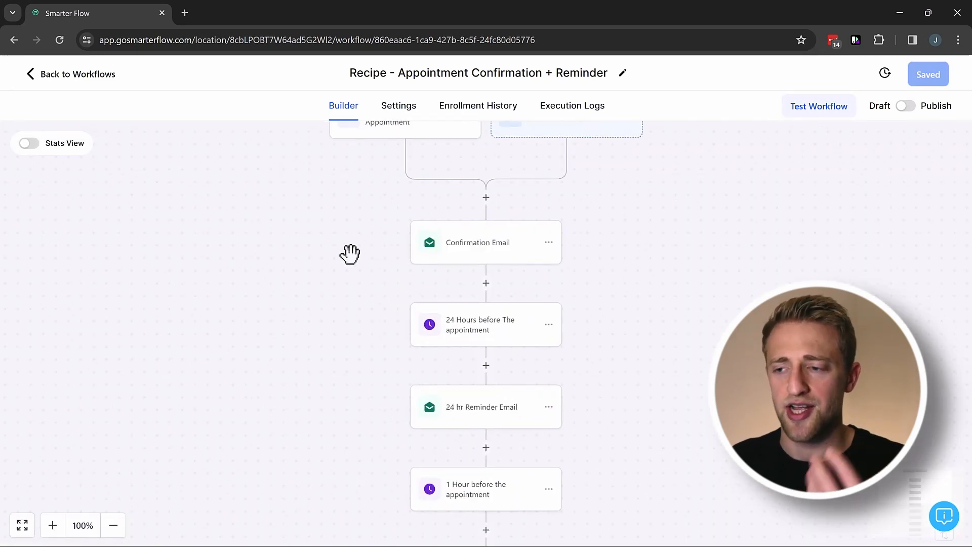
scroll(336, 294, "up", 3)
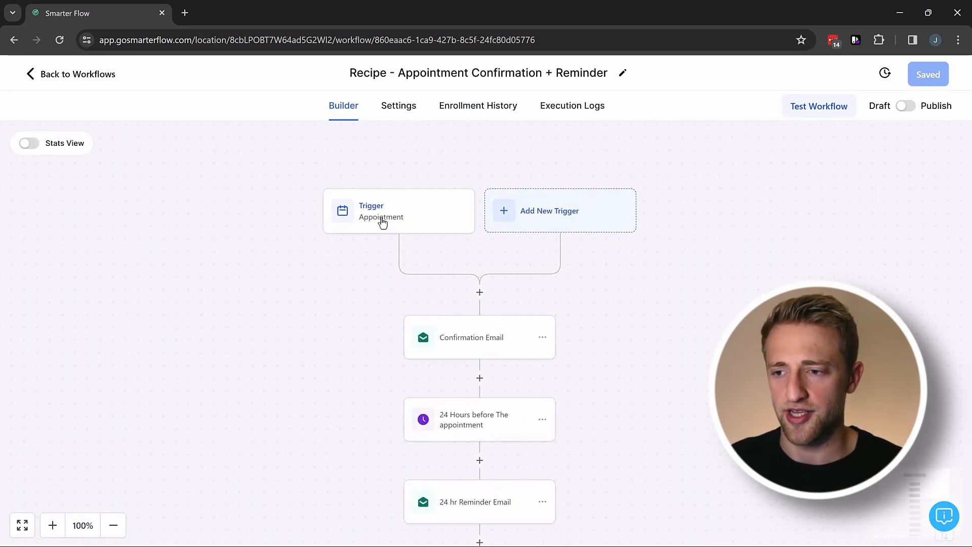
left_click(382, 220)
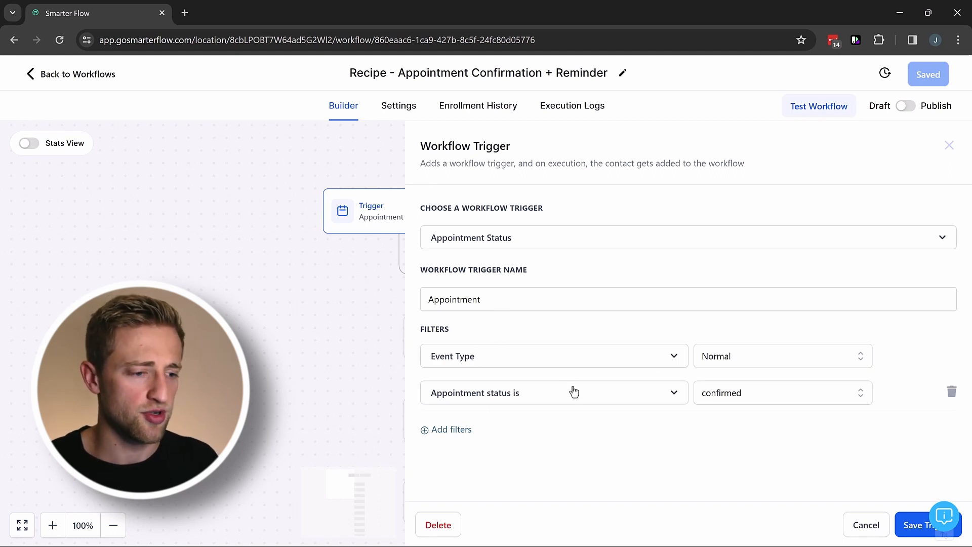
left_click(442, 430)
left_click(530, 433)
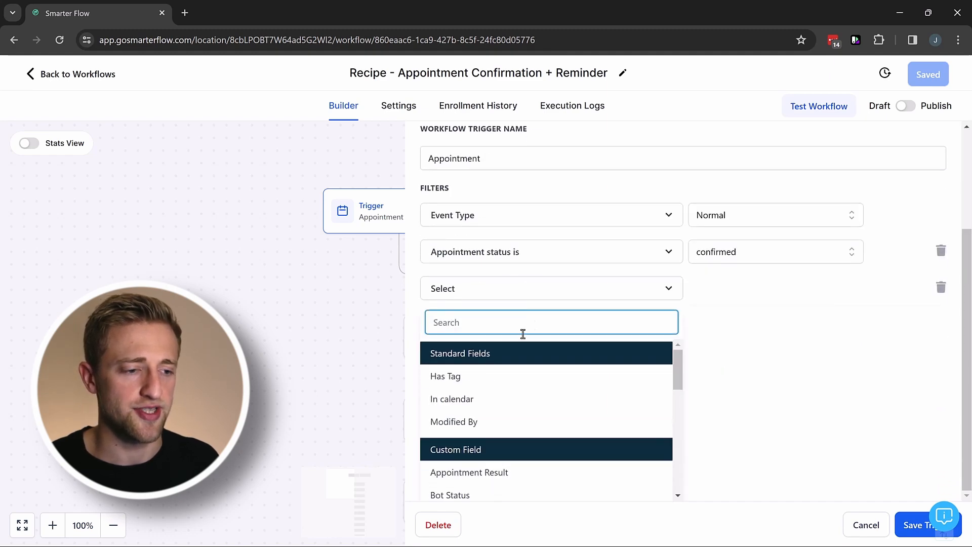
left_click(464, 401)
left_click(761, 427)
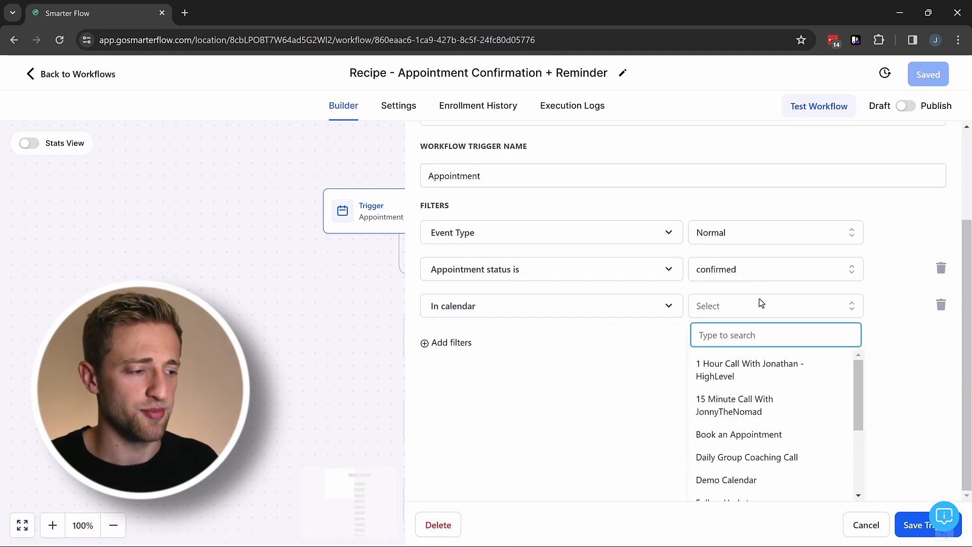
left_click(735, 409)
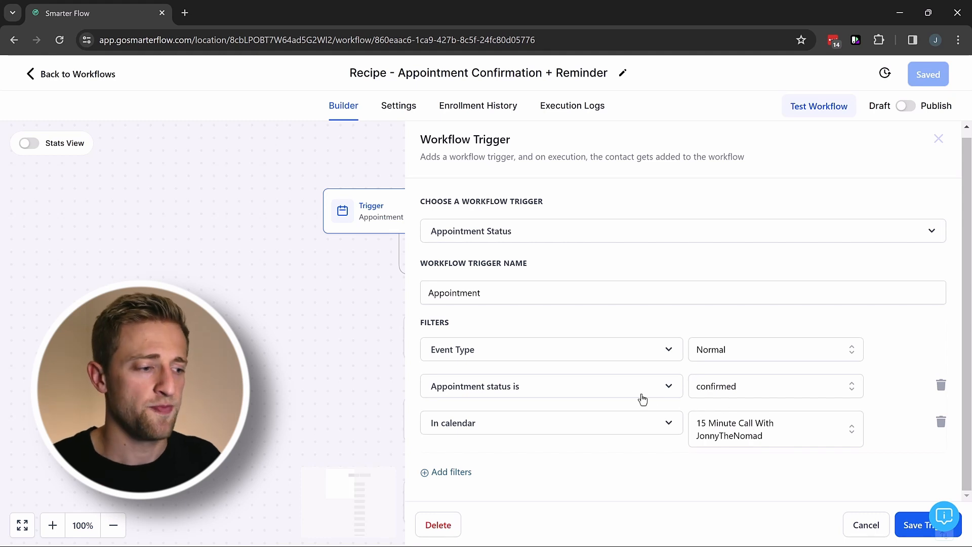
left_click(941, 422)
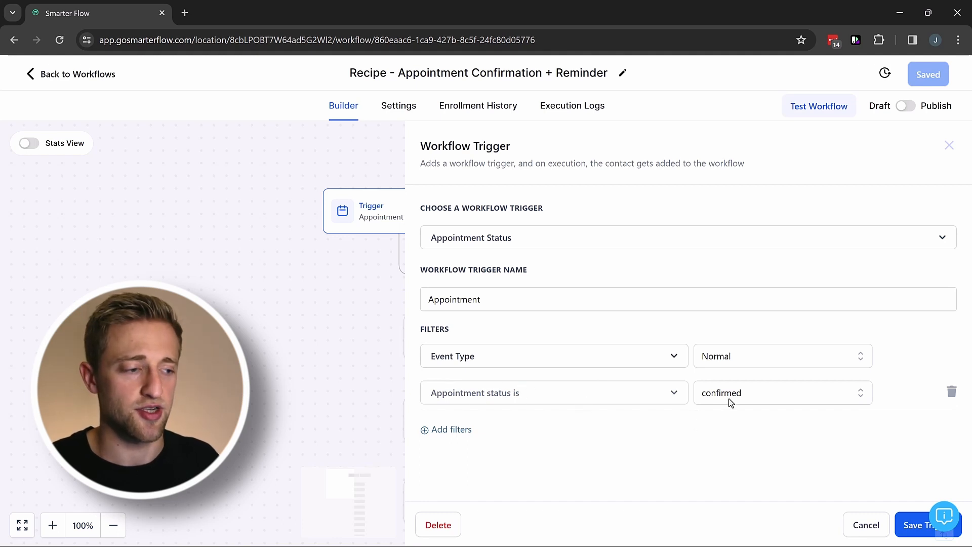
left_click(907, 525)
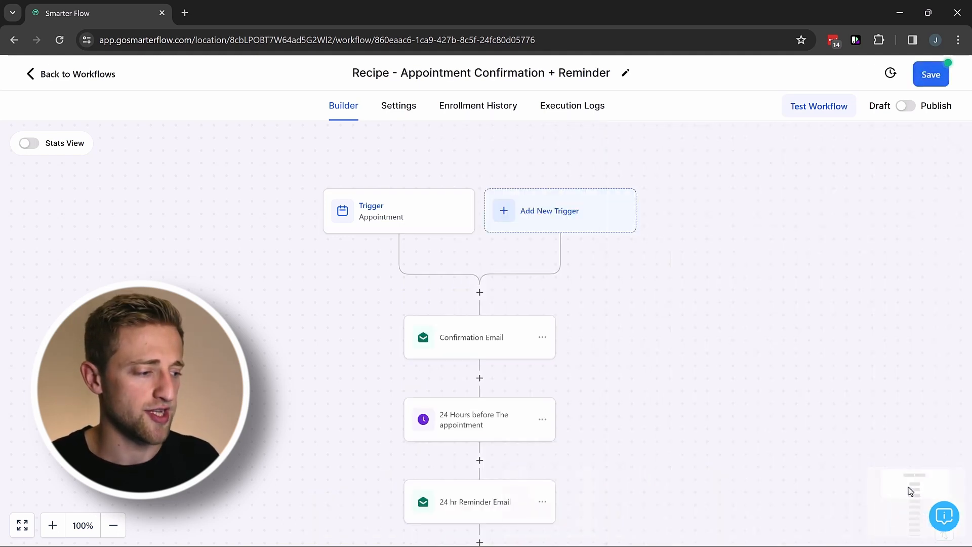
Save the workflow, toggle Publish on and back to Draft, and view the reminder steps.
left_click(930, 75)
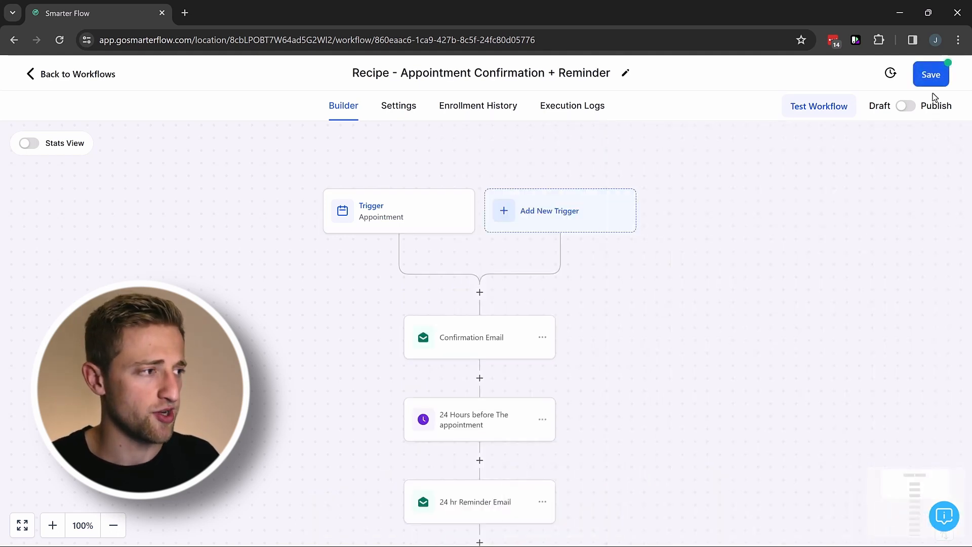
left_click(905, 111)
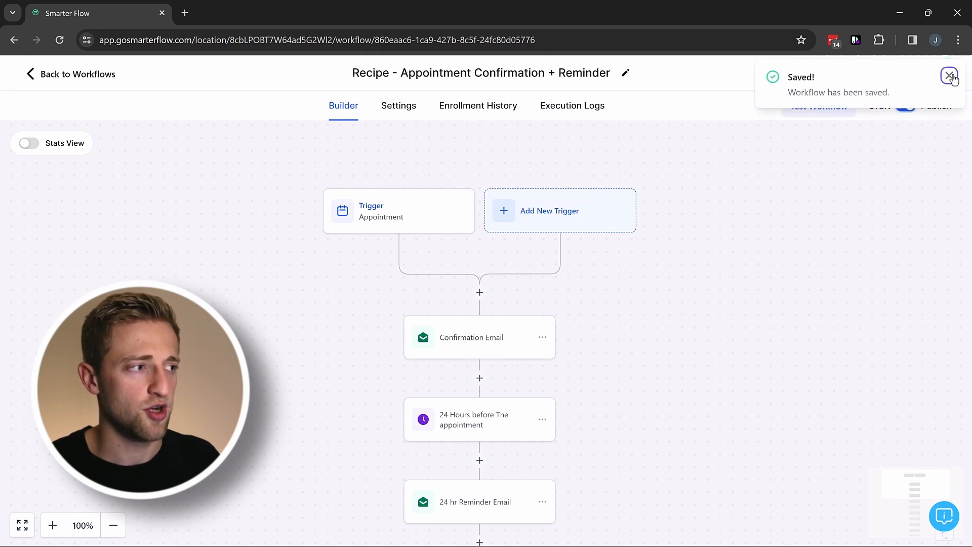
left_click(949, 75)
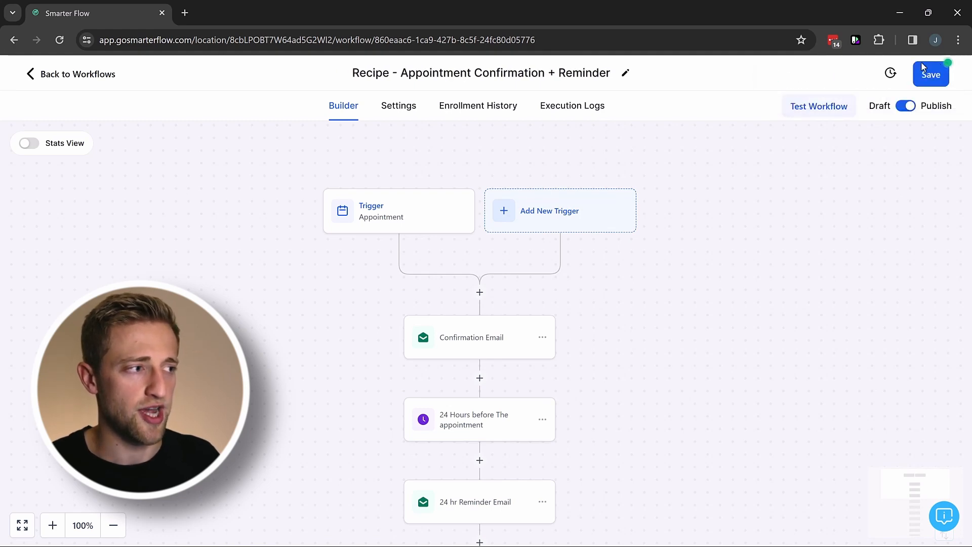
left_click(907, 109)
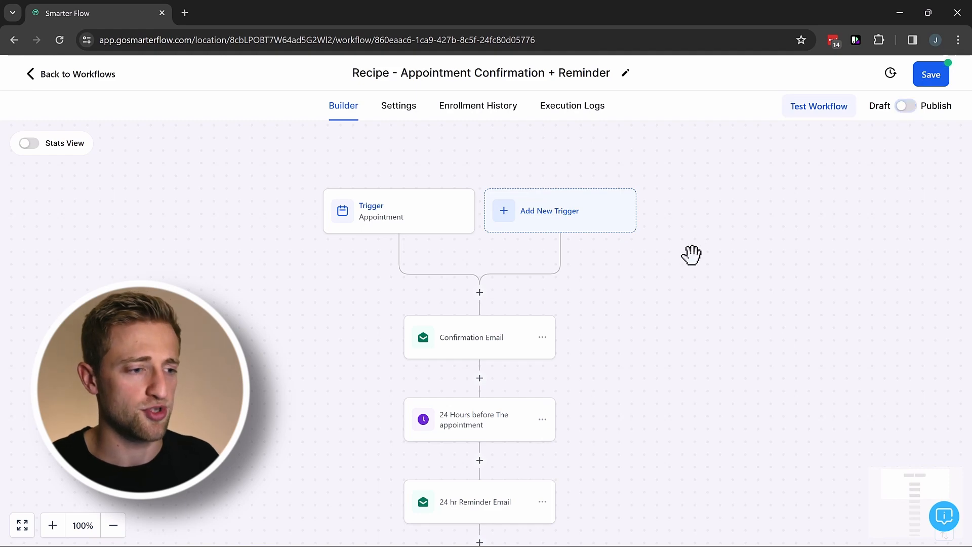
left_click_drag(618, 379, 601, 327)
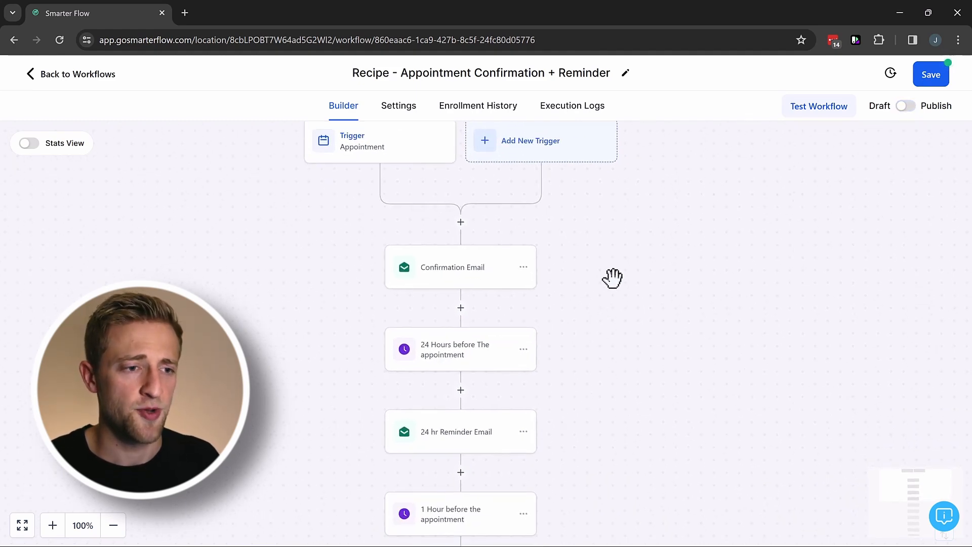
left_click_drag(612, 278, 605, 300)
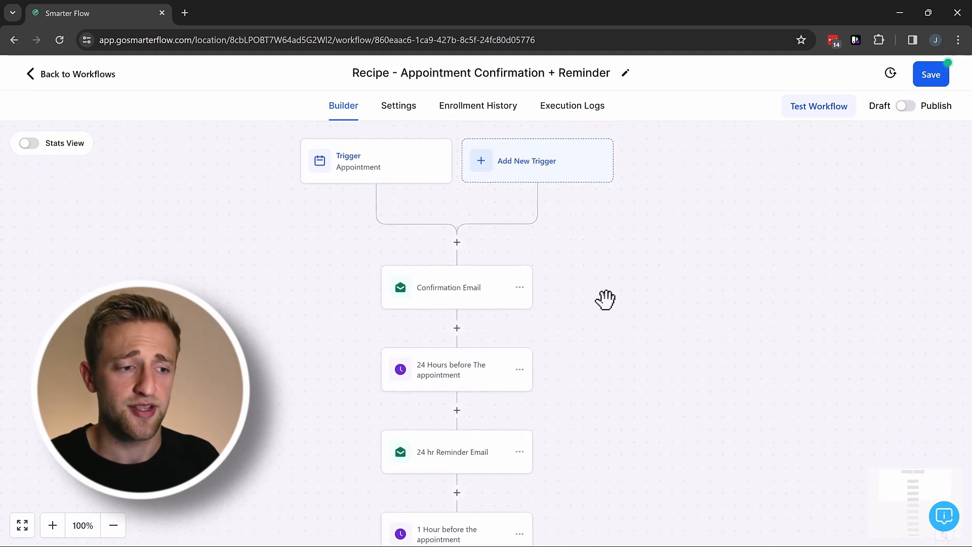
Review the Confirmation Email's date, time and timezone placeholders and closing line, then cancel unchanged.
left_click(459, 291)
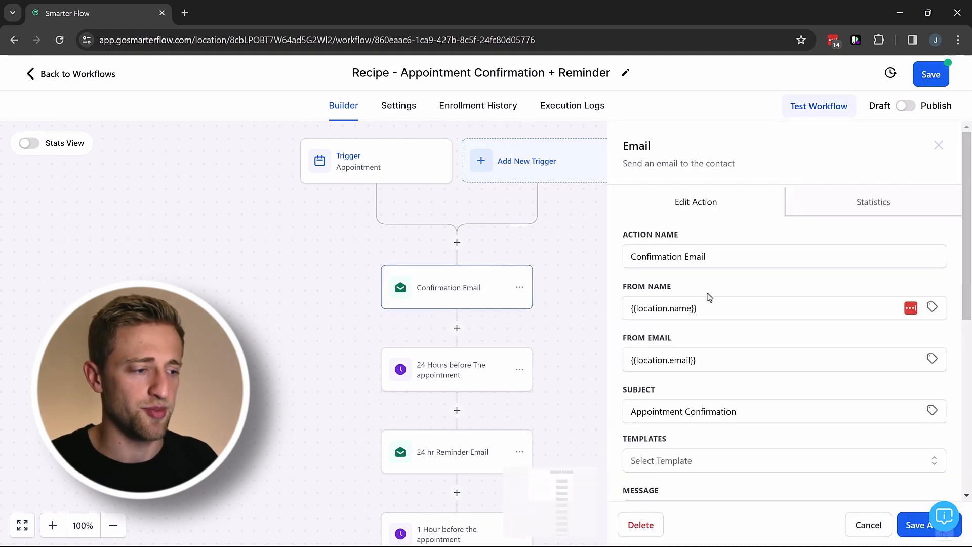
scroll(707, 297, "down", 7)
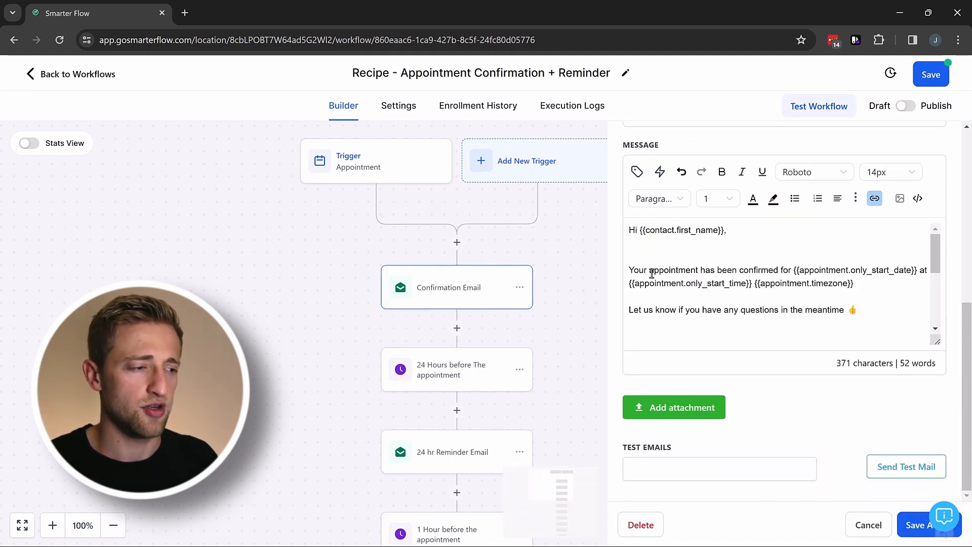
left_click_drag(652, 274, 853, 286)
left_click(807, 296)
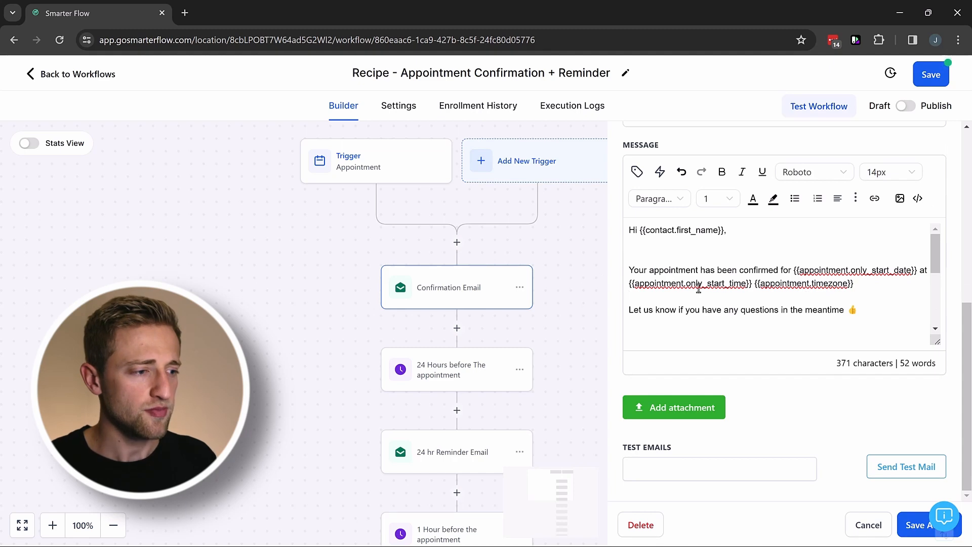
left_click_drag(668, 314, 798, 269)
left_click(875, 284)
left_click(859, 283)
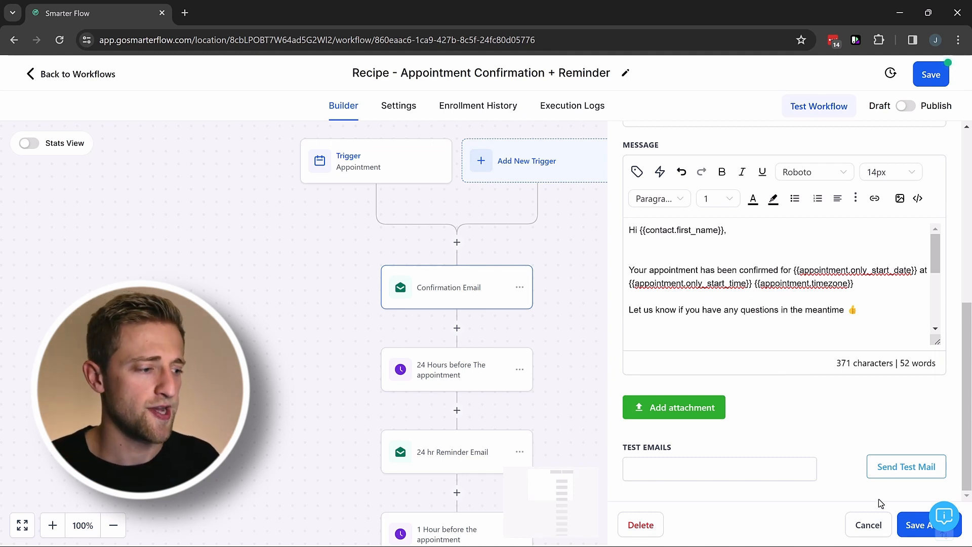
left_click(704, 470)
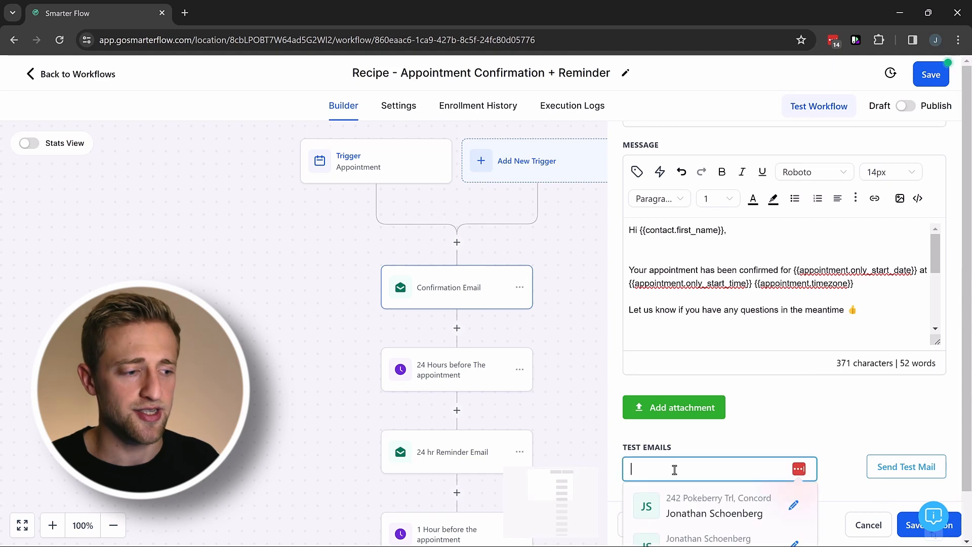
left_click(701, 448)
left_click_drag(869, 285, 791, 268)
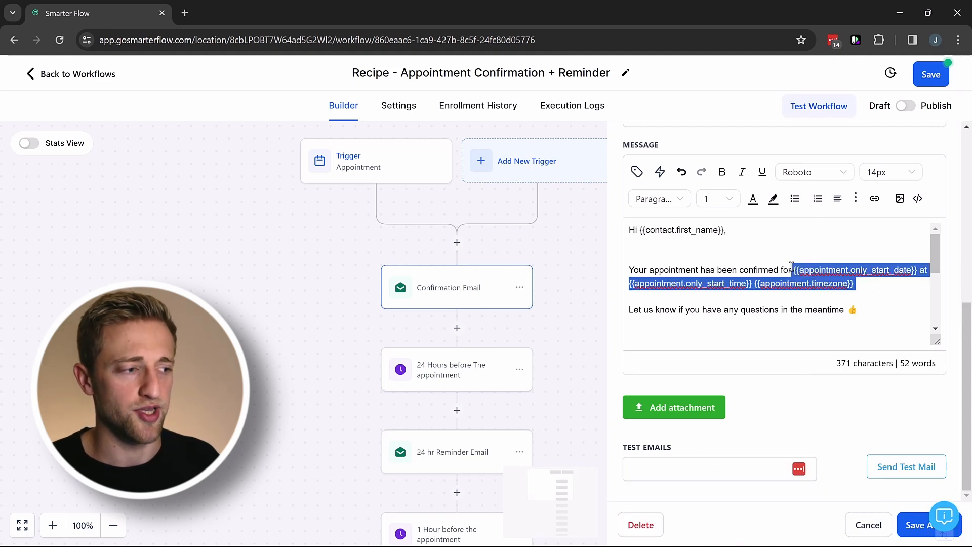
left_click(828, 300)
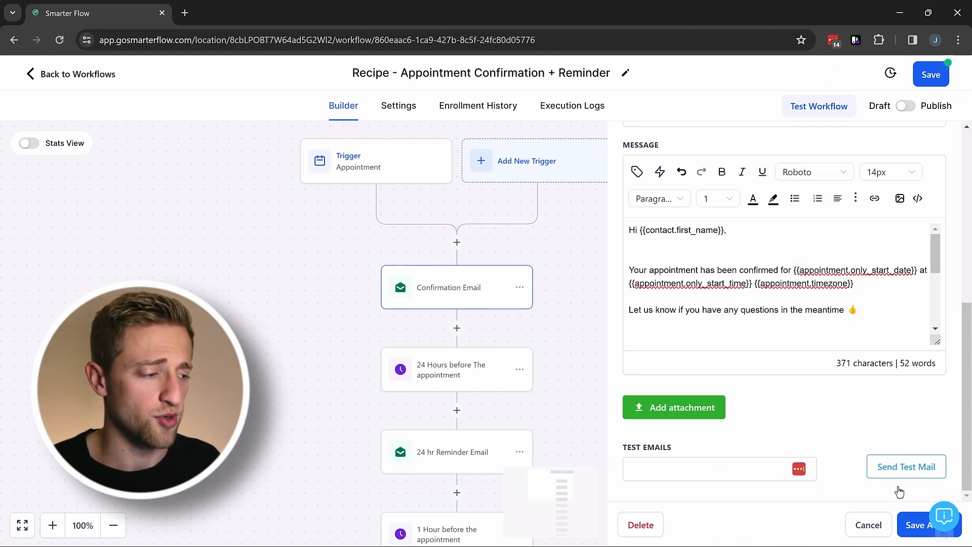
left_click(867, 525)
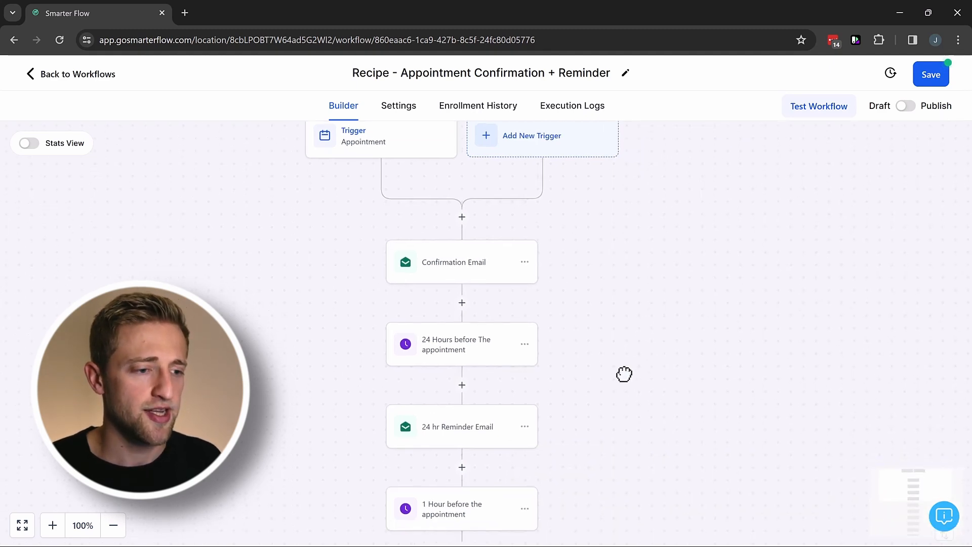
Add a Send Internal Notification step after Confirmation Email, with notification type Email.
left_click(462, 303)
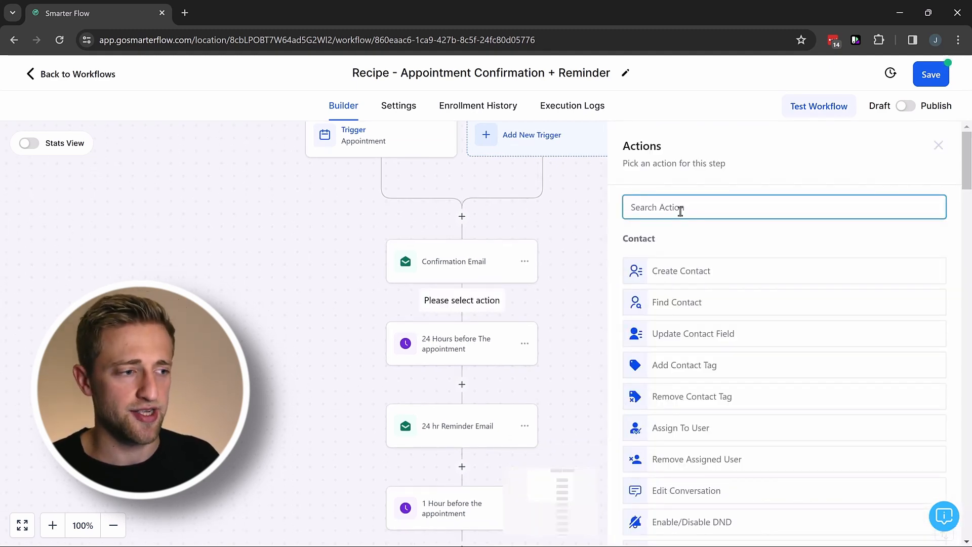
type("intern")
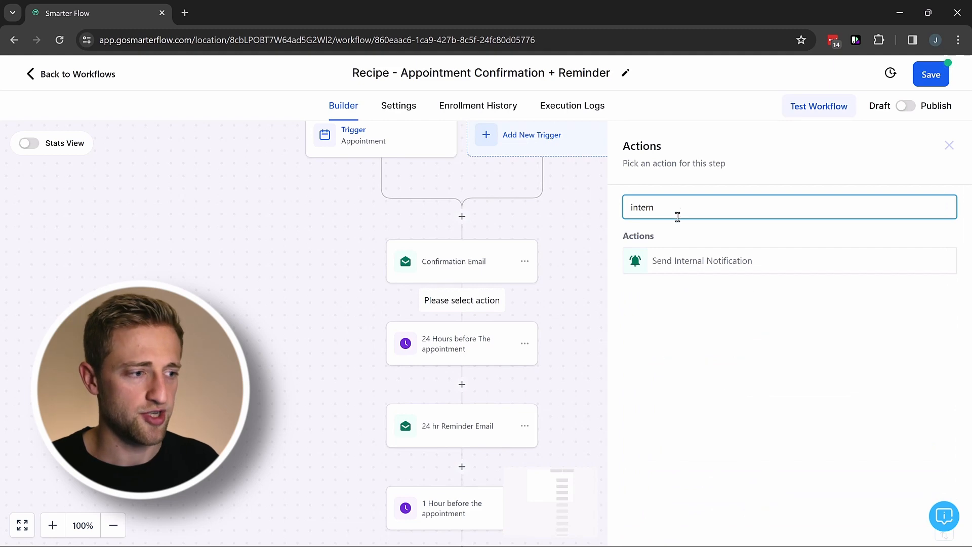
left_click(677, 260)
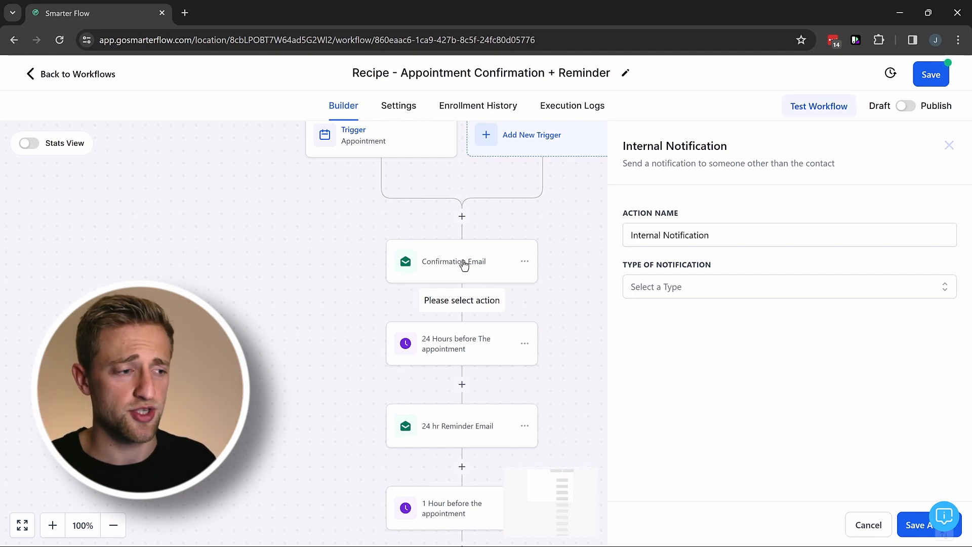
left_click(693, 291)
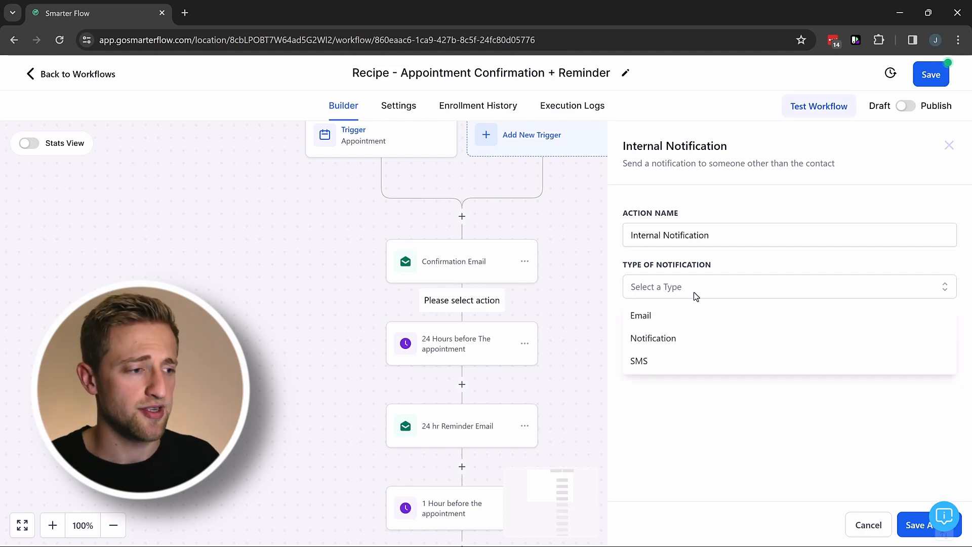
left_click(659, 316)
Fill the subject with 'You have a new mee', the contact's name field, and '!'.
scroll(678, 359, "down", 4)
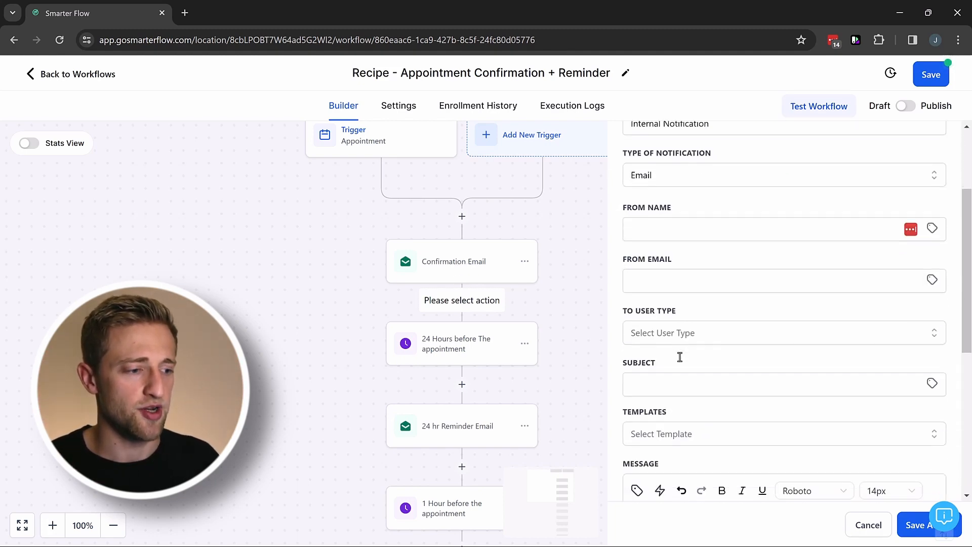
left_click(675, 328)
type("1")
scroll(674, 328, "down", 5)
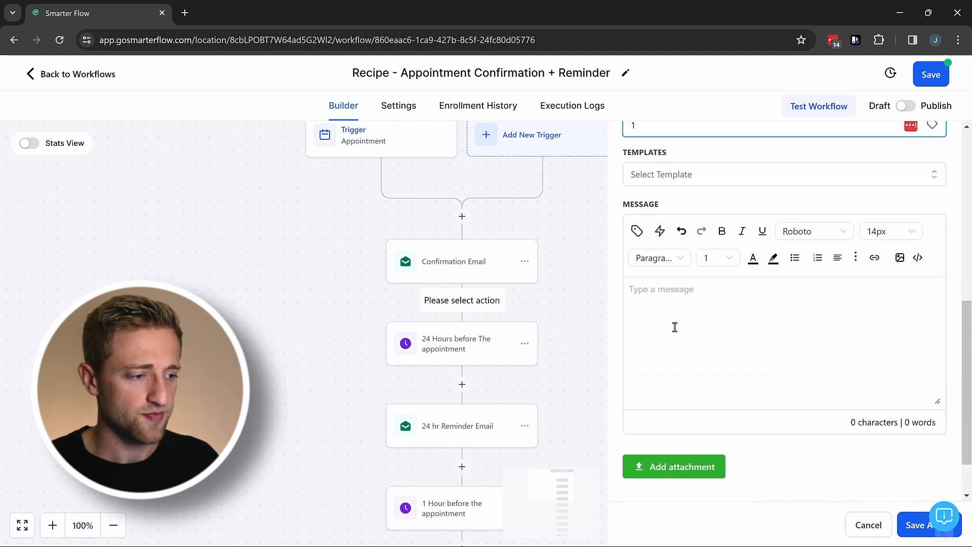
scroll(679, 317, "up", 4)
left_click_drag(634, 265, 622, 266)
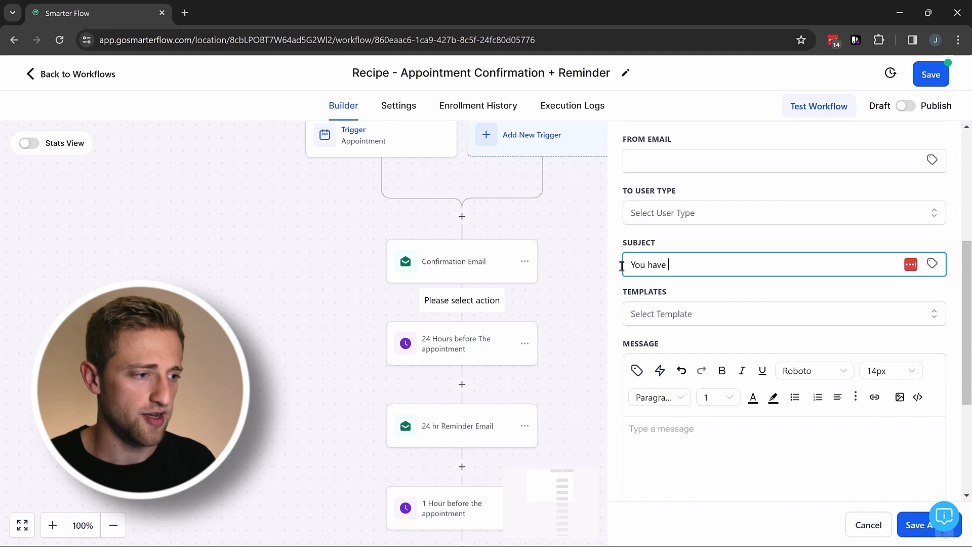
type("You have a new meeting with")
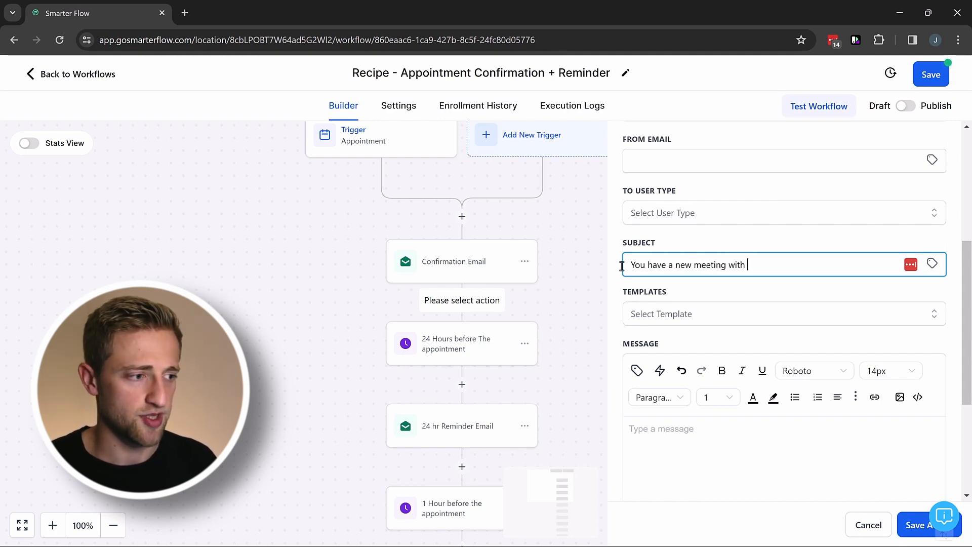
left_click(932, 263)
left_click(852, 306)
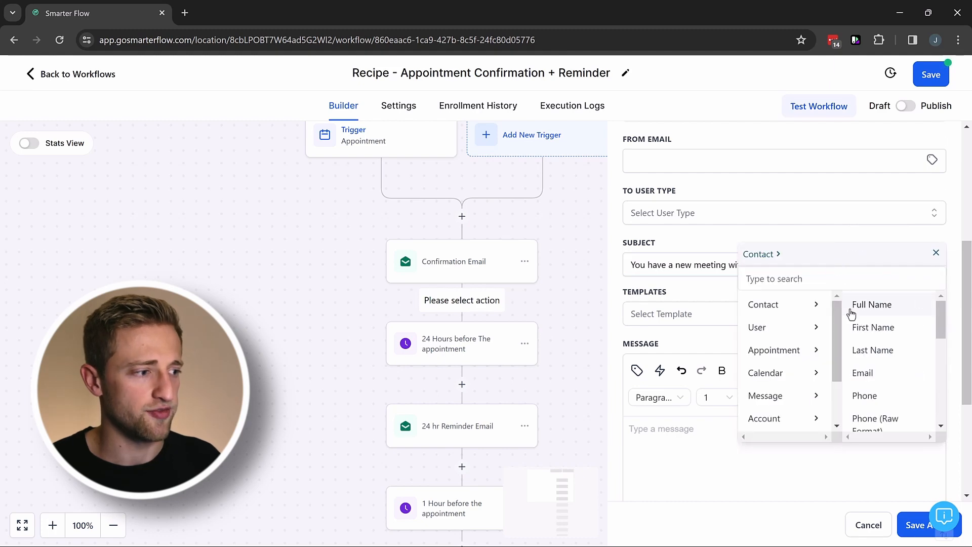
left_click(873, 305)
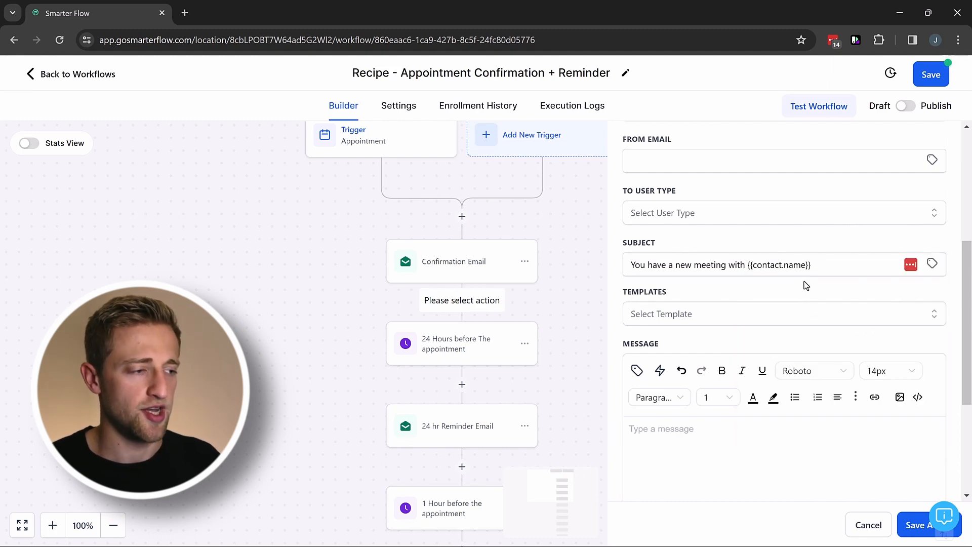
left_click(826, 264)
type("!")
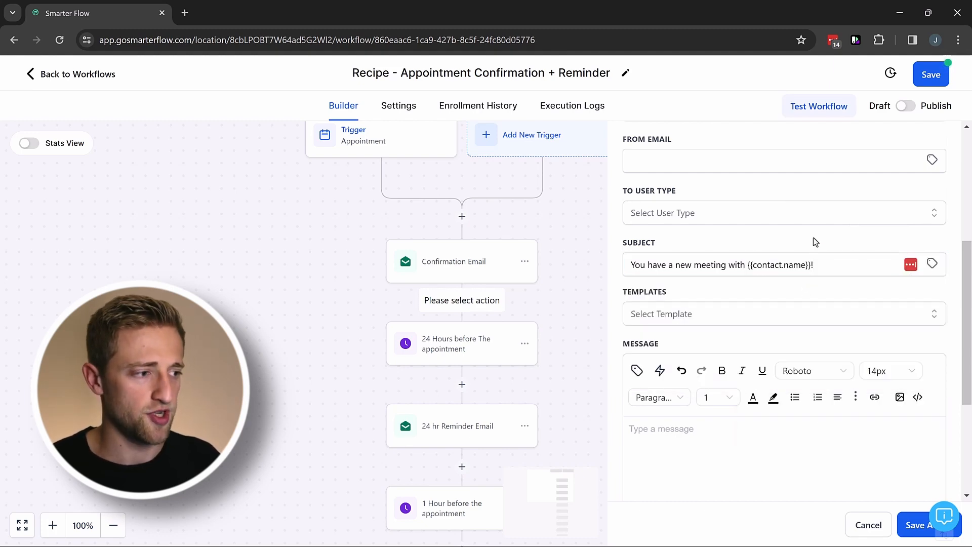
Insert the contact's name and email fields into the notification message.
scroll(711, 363, "down", 3)
left_click(636, 243)
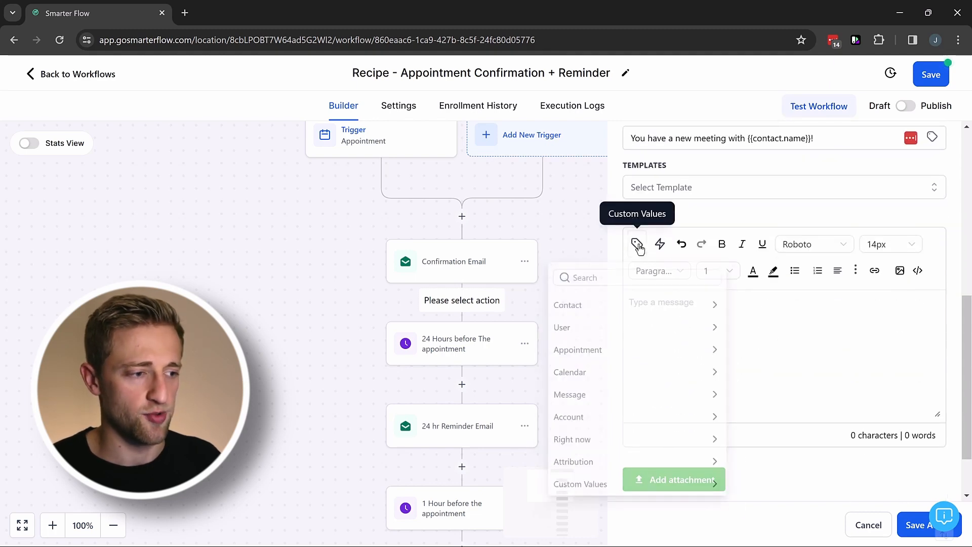
left_click(619, 305)
left_click(591, 328)
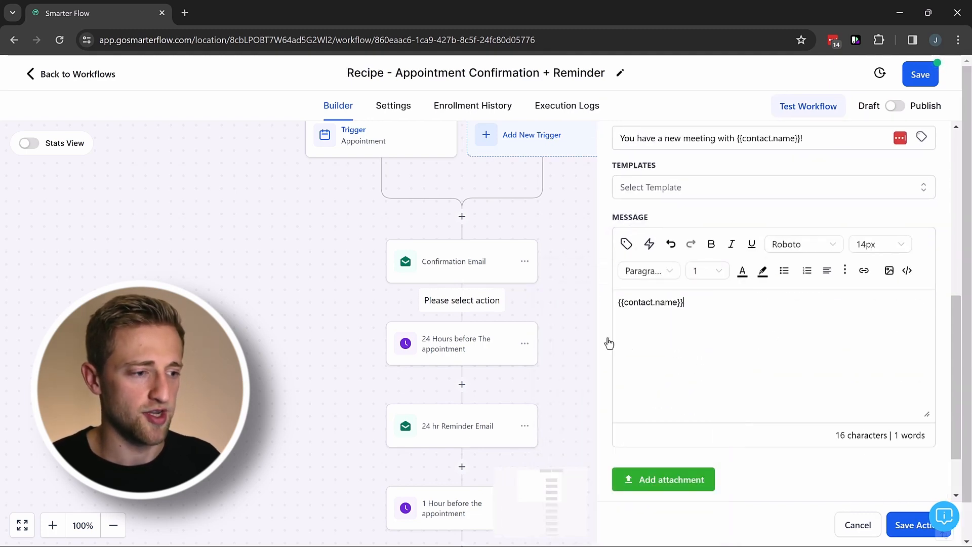
left_click(638, 245)
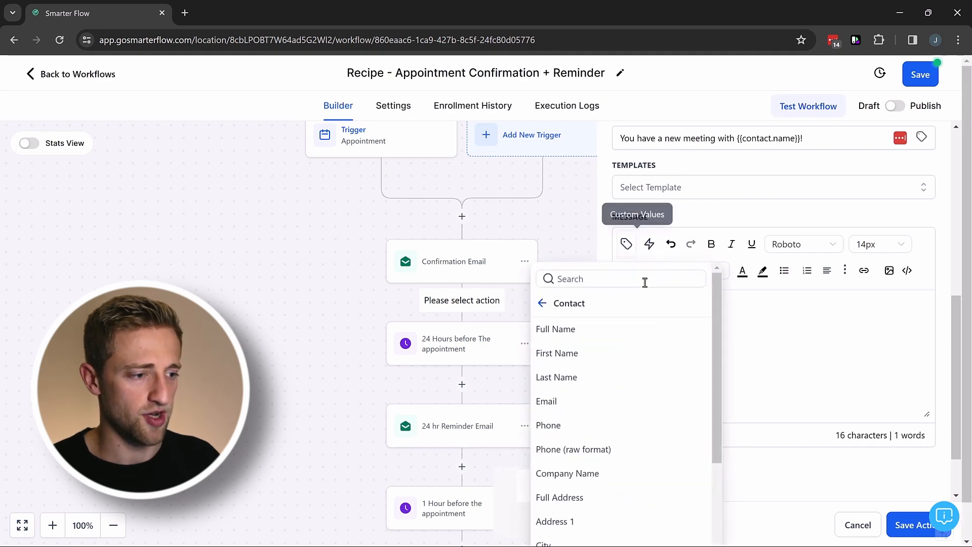
left_click(572, 403)
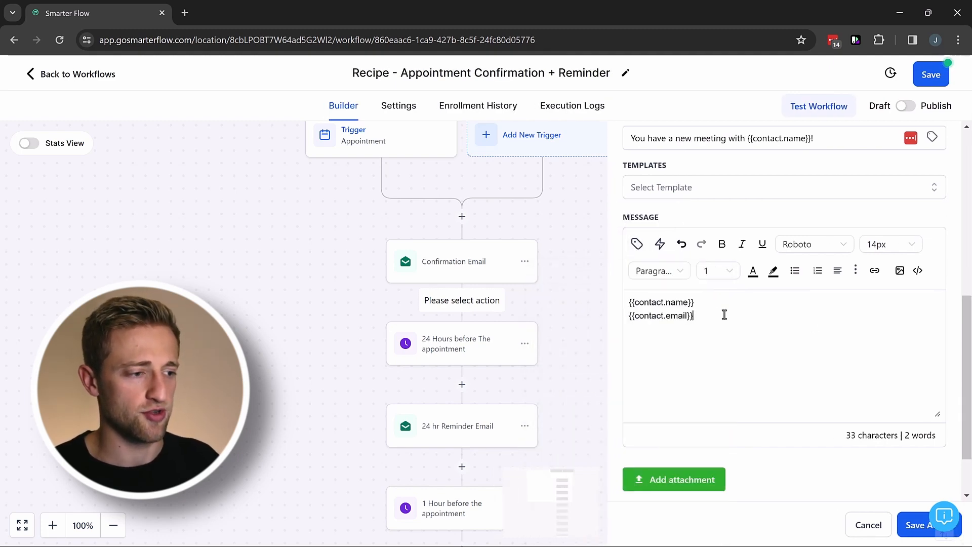
Set the recipient User Type to All Users and save the notification action.
left_click(923, 524)
left_click(702, 326)
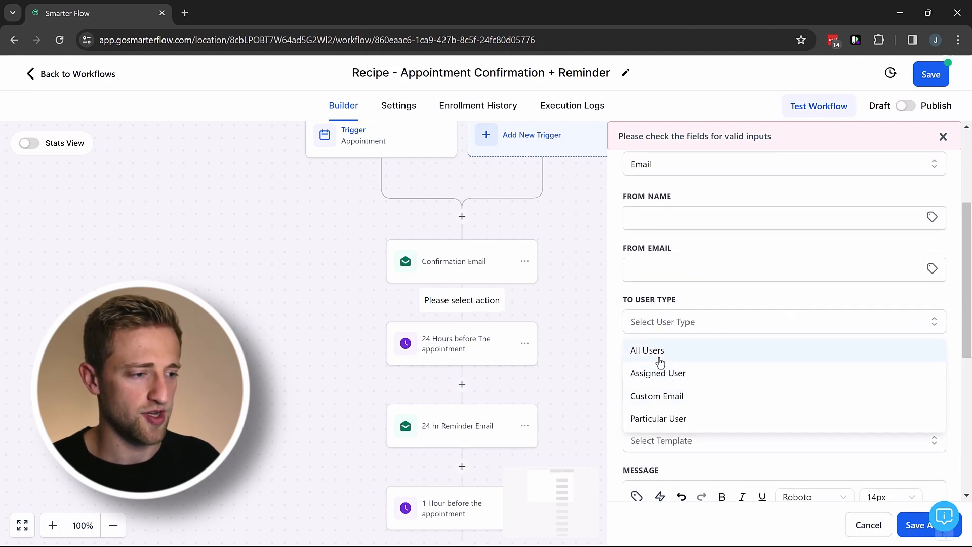
left_click(689, 354)
scroll(708, 354, "down", 5)
left_click(912, 525)
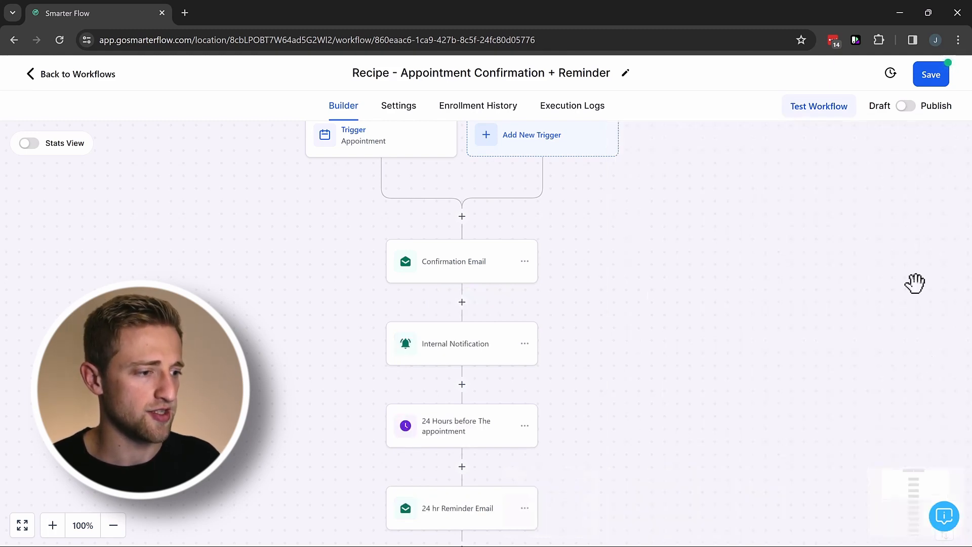
Save the Draft workflow with its new Internal Notification step ahead of the 24-hour and 1-hour reminders.
left_click(931, 76)
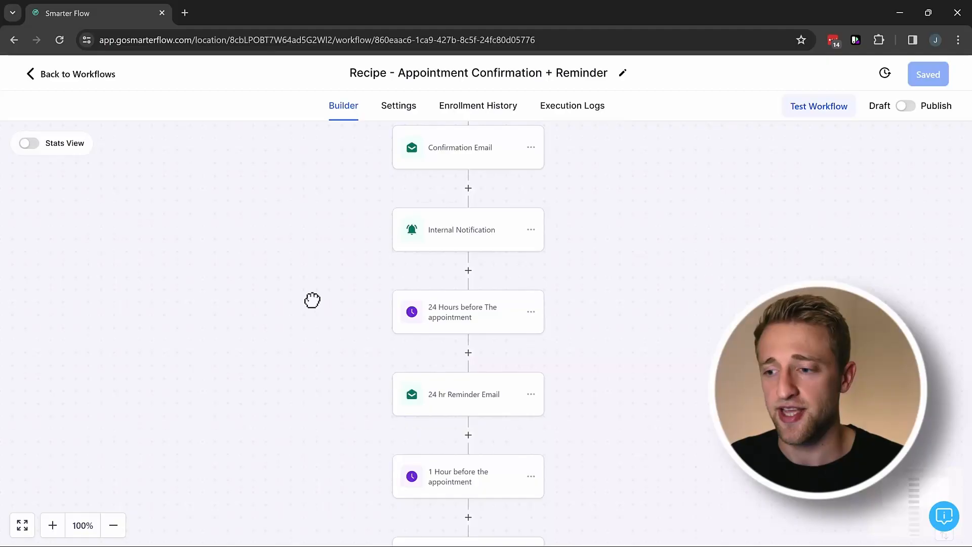
left_click_drag(312, 300, 302, 267)
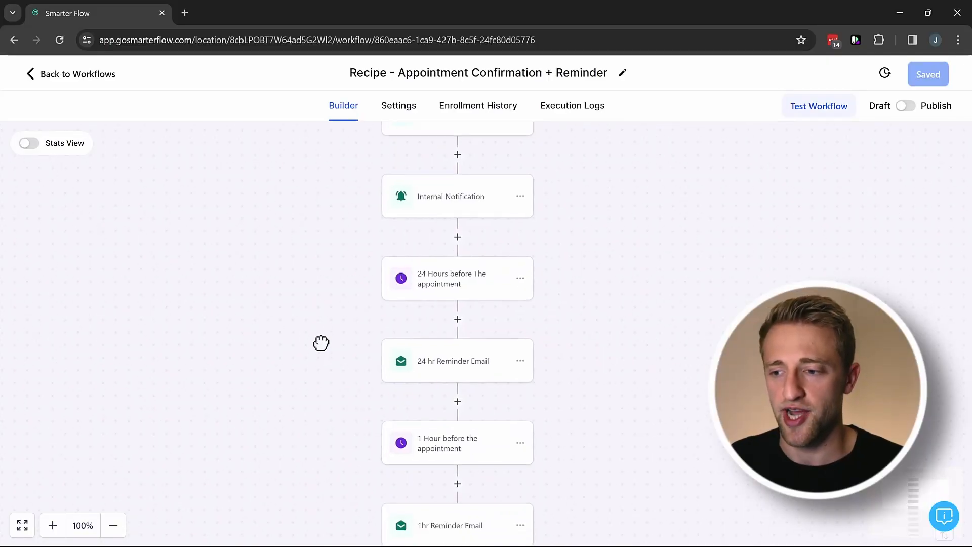
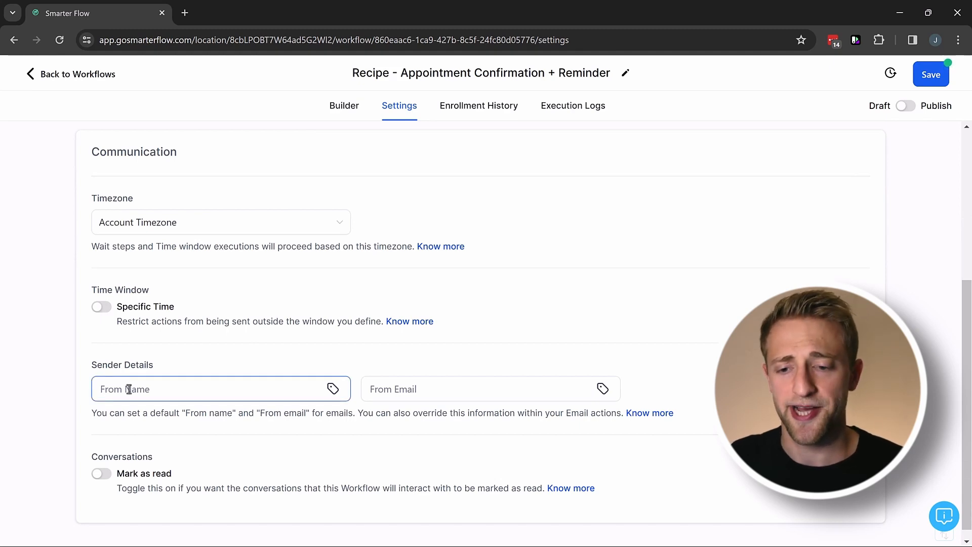
Save the Recipe - Appointment Confirmation + Reminder workflow settings with re-entry allowed.
left_click(443, 387)
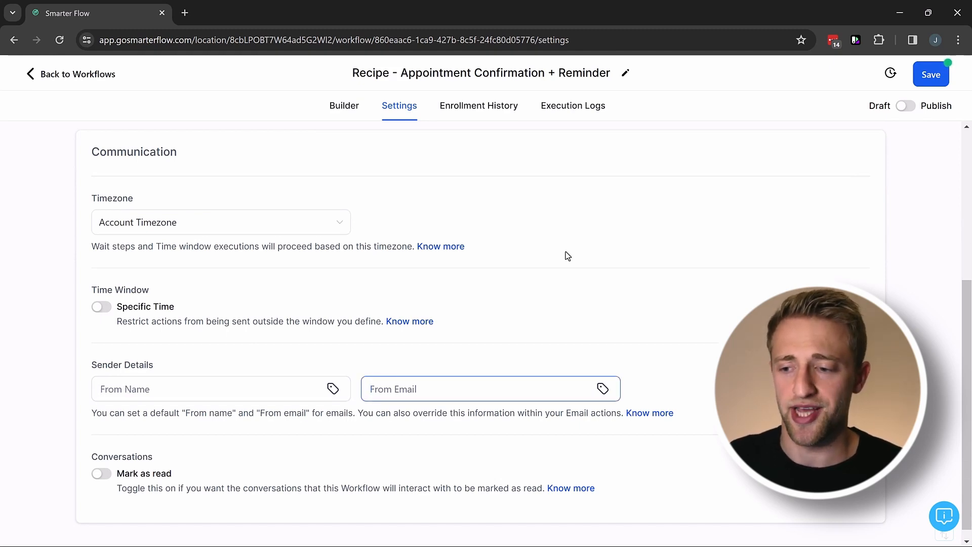
scroll(559, 245, "up", 5)
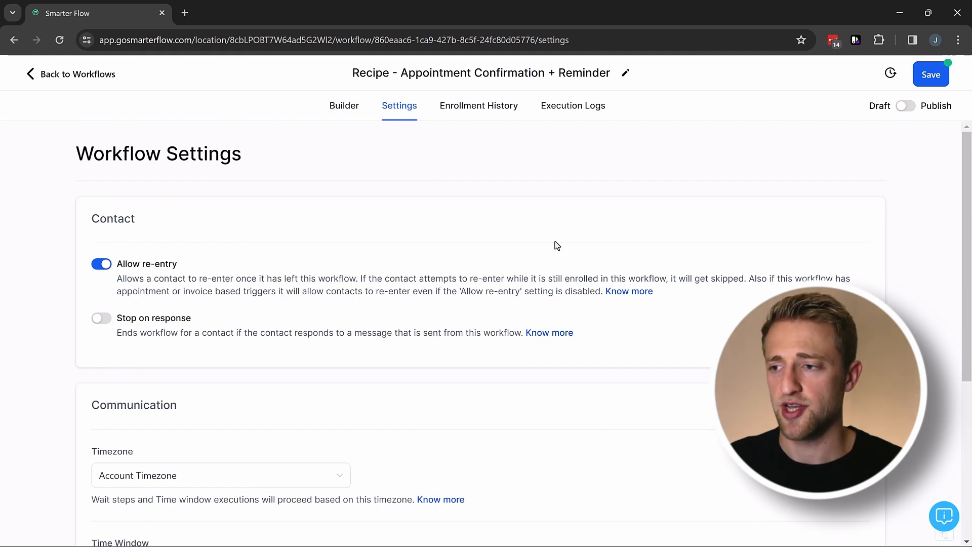
left_click(929, 76)
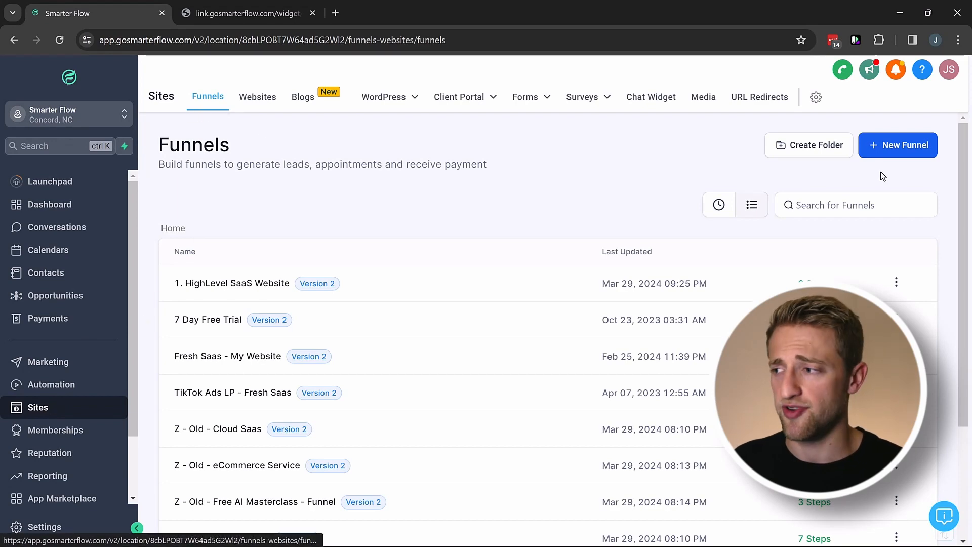
Create a new funnel from blank named 'test'.
left_click(887, 150)
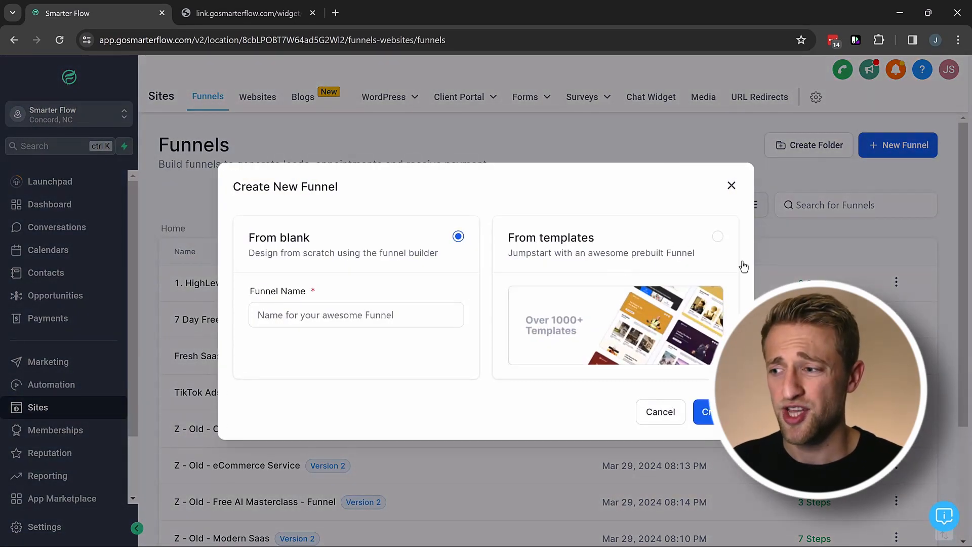
left_click(368, 314)
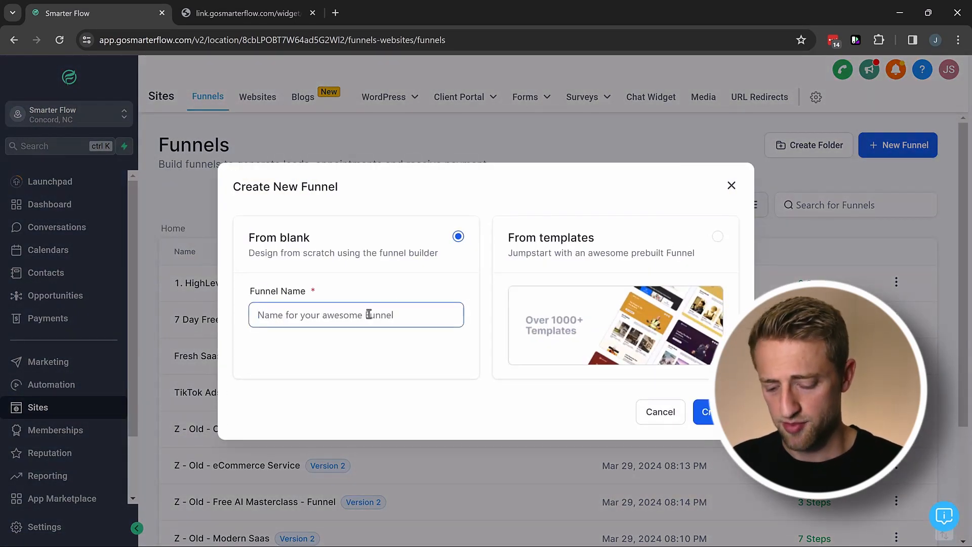
type("test")
left_click(699, 410)
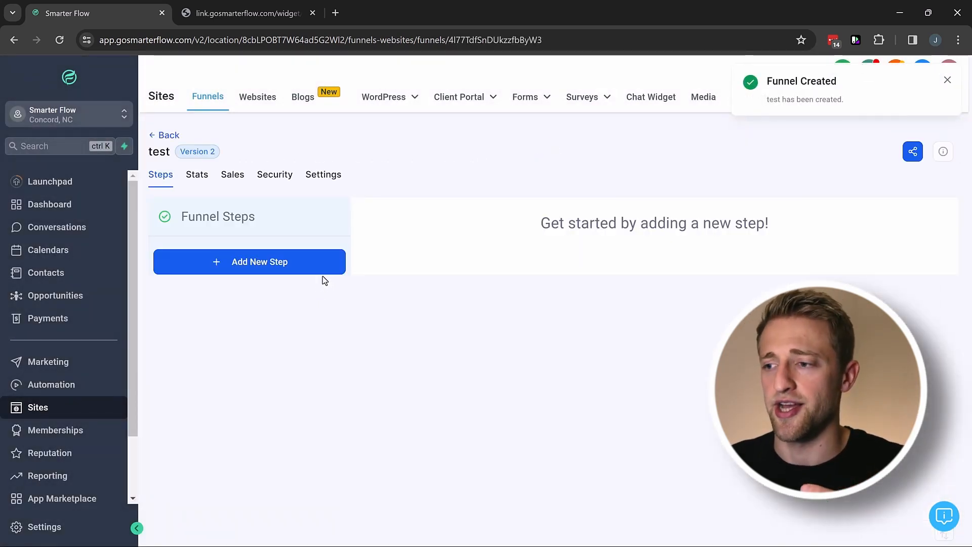
Add the funnel's first step, a page named 'calendar booking page'.
left_click(947, 80)
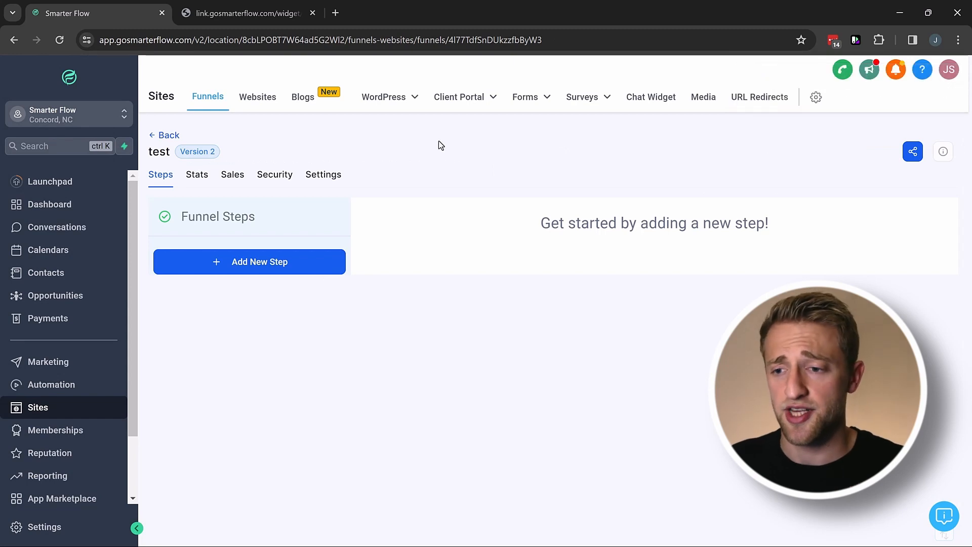
left_click(246, 268)
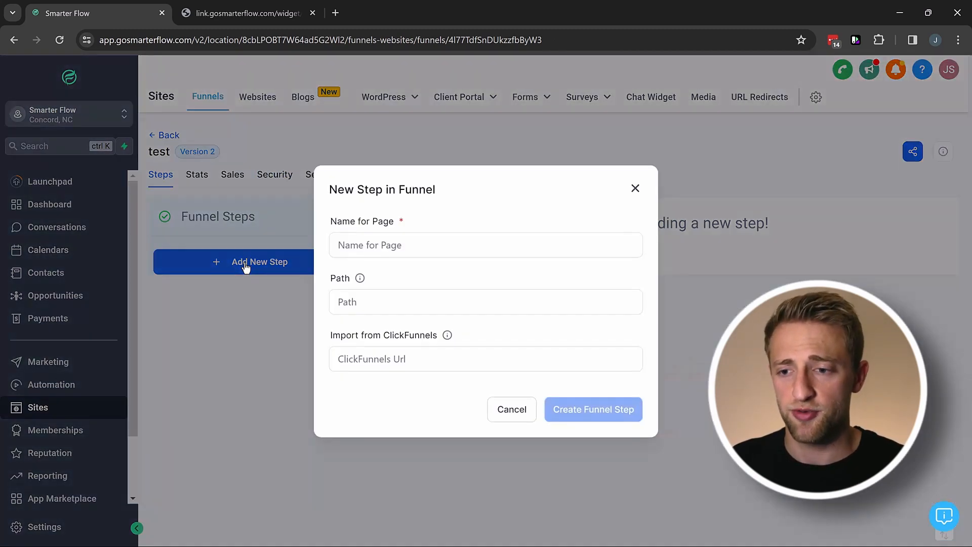
left_click(388, 243)
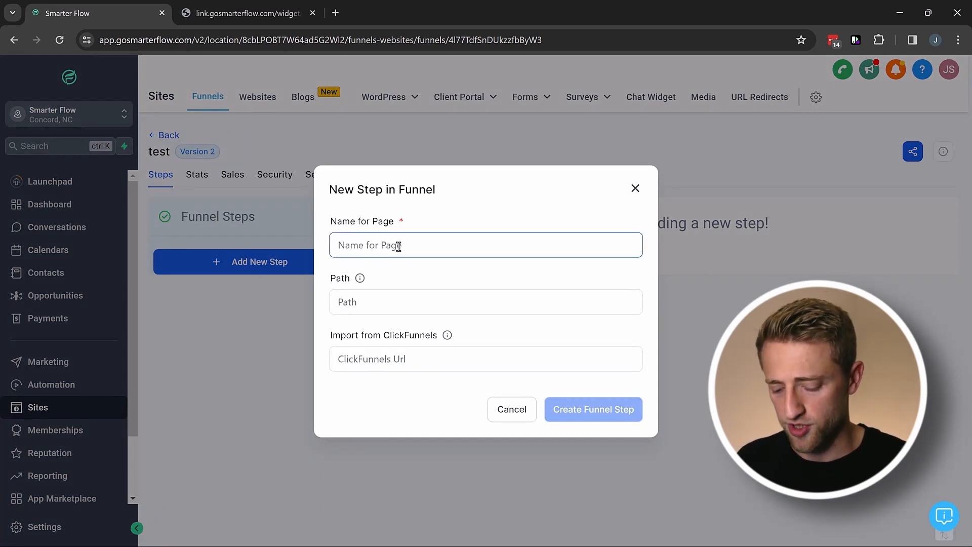
type("calendar booking page")
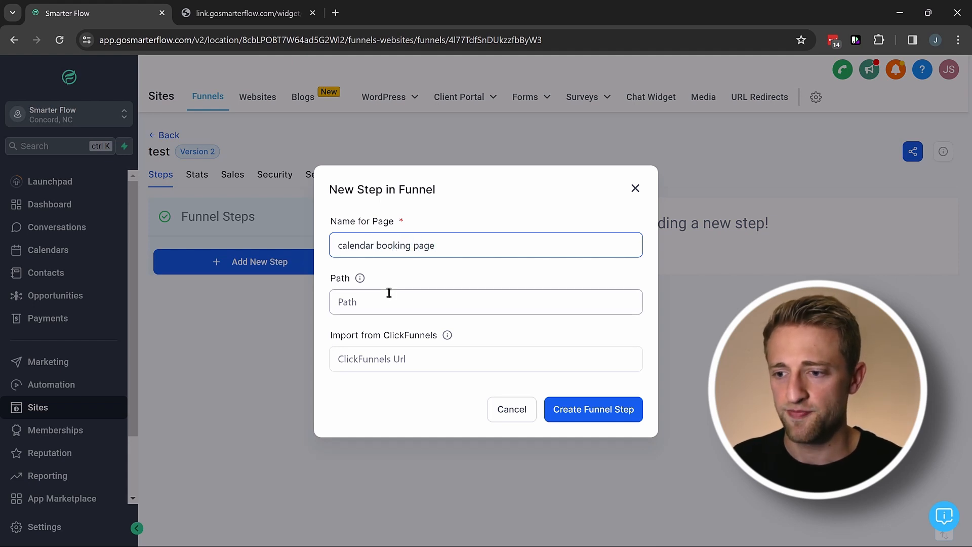
left_click(600, 411)
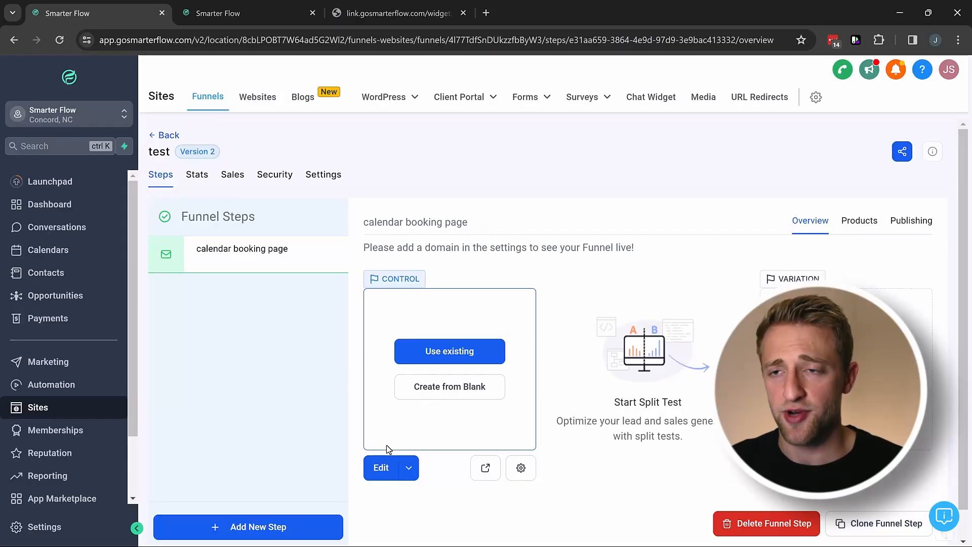
Lay out the booking page with a Full Width section holding a 1 Column row.
left_click(237, 11)
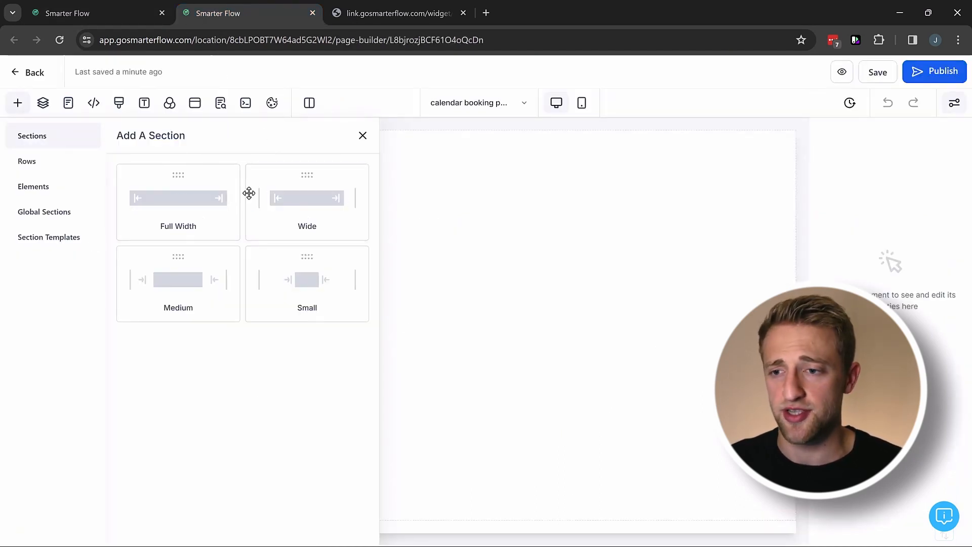
left_click(177, 195)
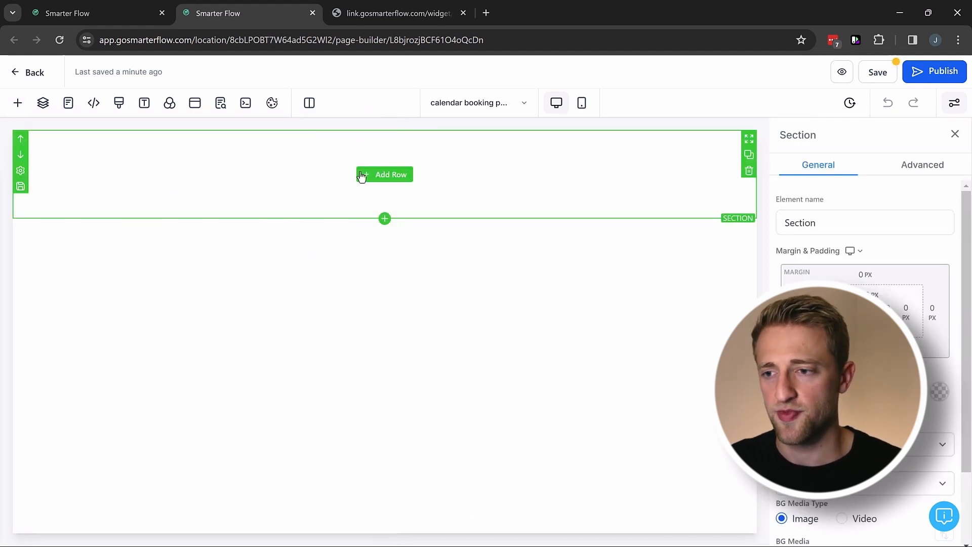
left_click(375, 178)
left_click(187, 190)
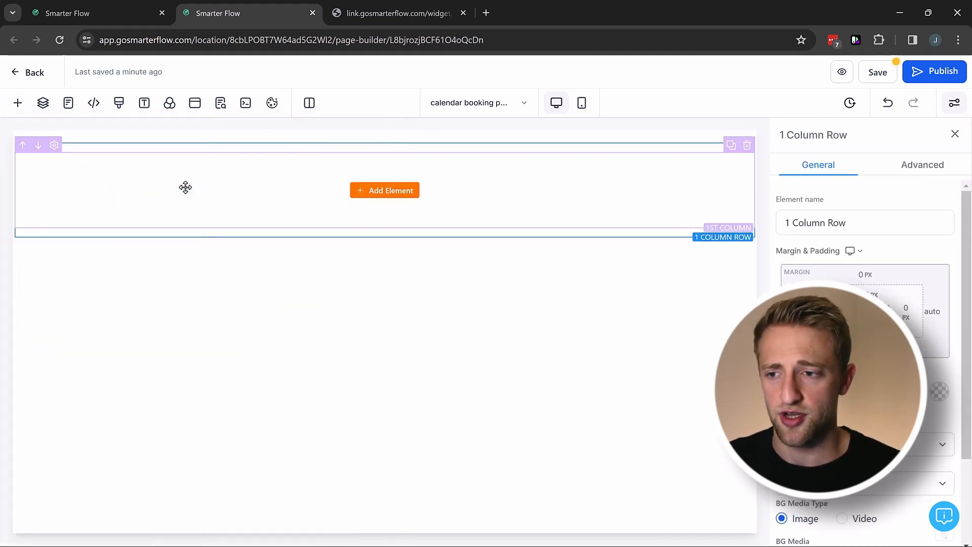
Add a Calendar element to the column, linked to the 15 Minute Call calendar.
left_click(402, 193)
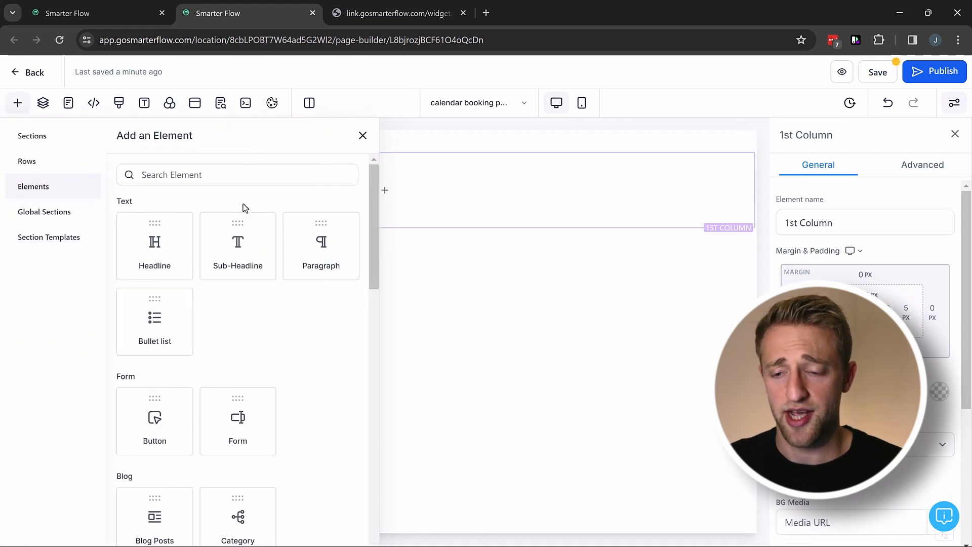
scroll(218, 243, "down", 1)
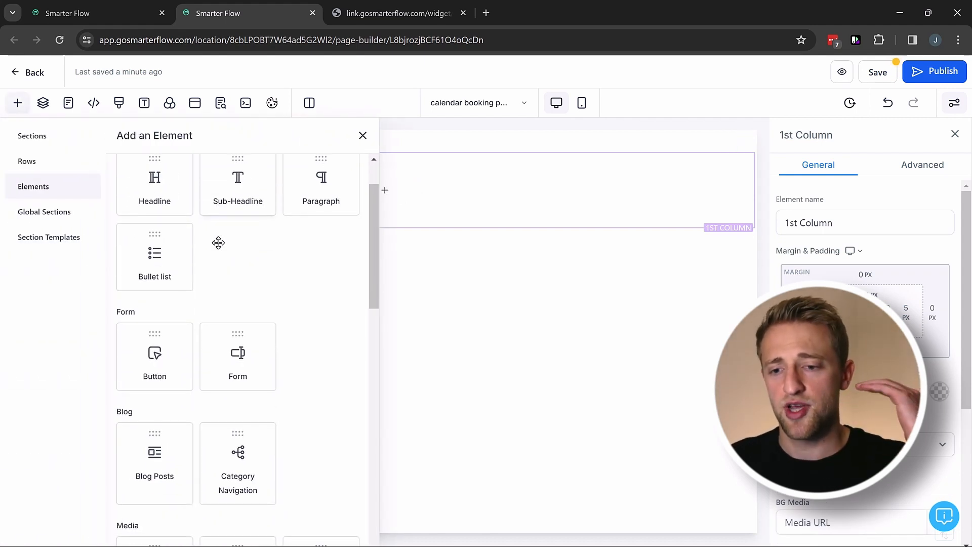
scroll(218, 242, "down", 1)
scroll(218, 242, "down", 5)
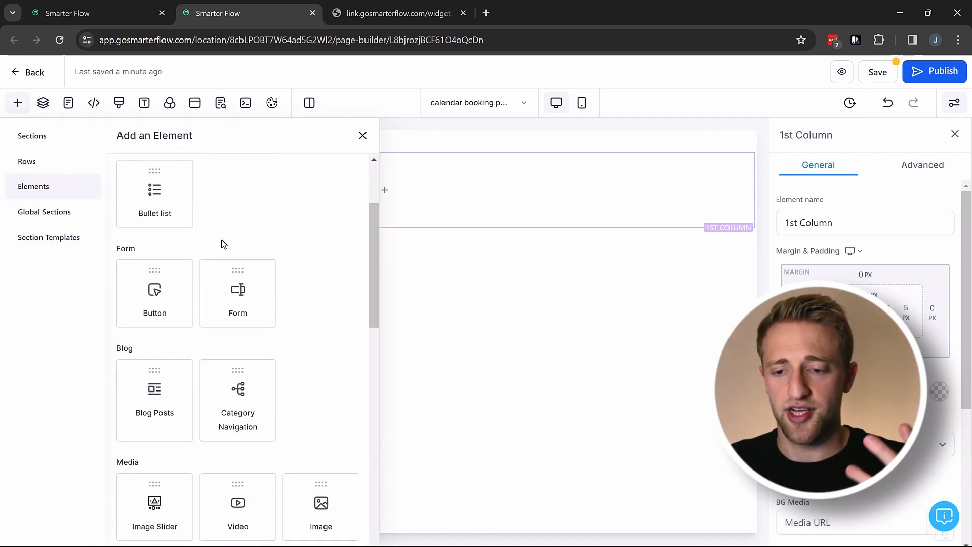
scroll(223, 242, "down", 2)
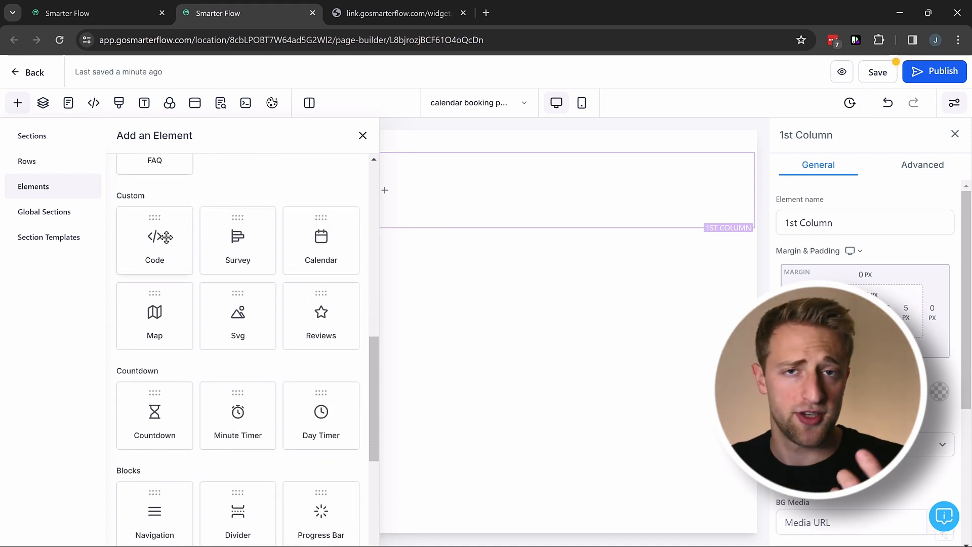
scroll(167, 237, "down", 4)
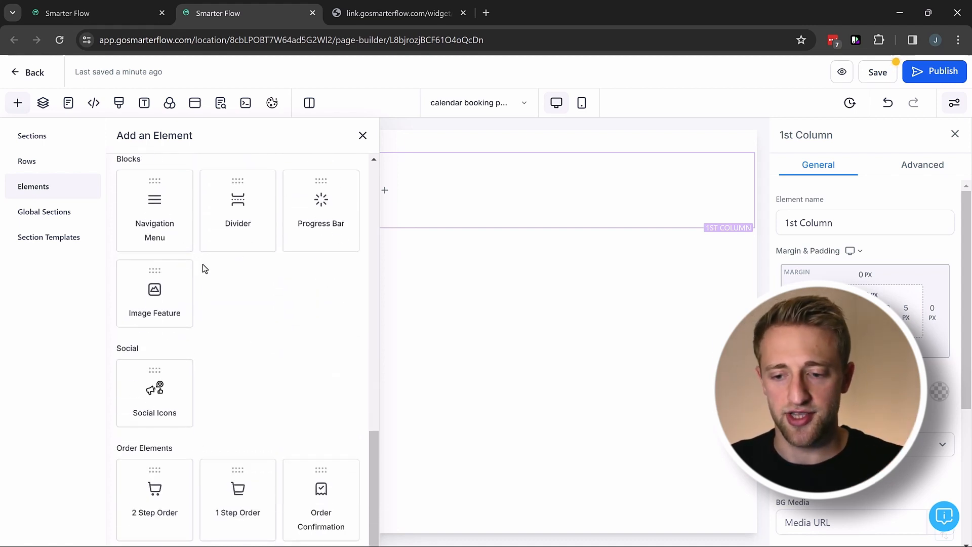
scroll(202, 269, "up", 6)
left_click(200, 174)
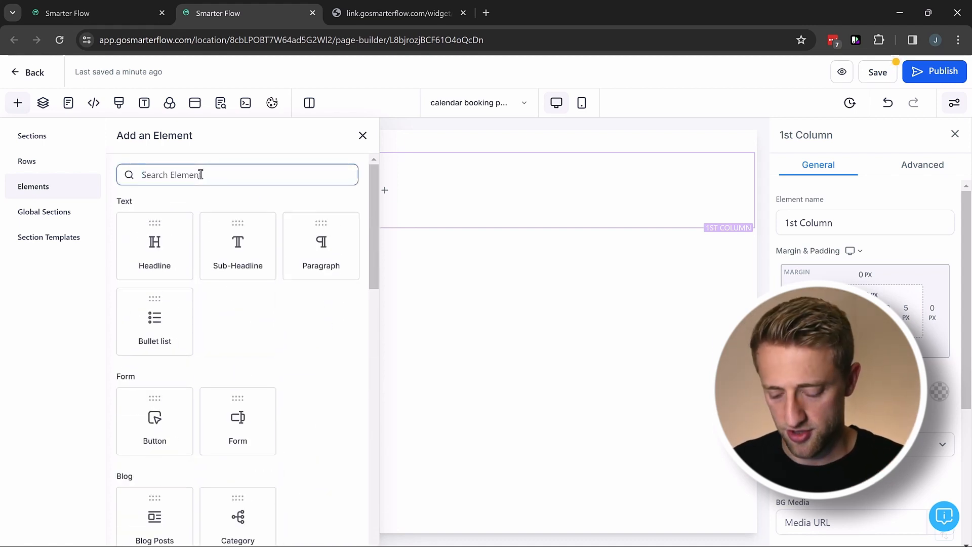
type("cal")
left_click(169, 272)
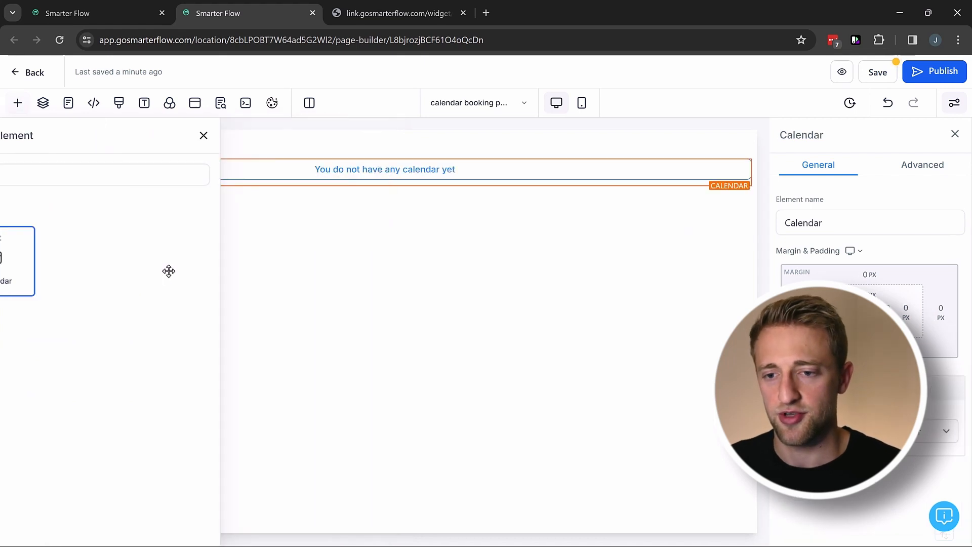
left_click(463, 249)
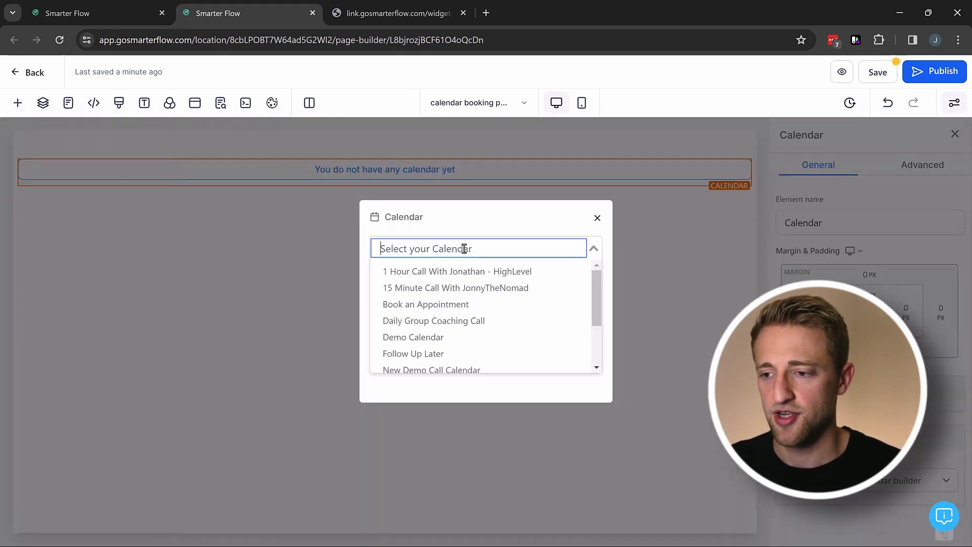
left_click(453, 288)
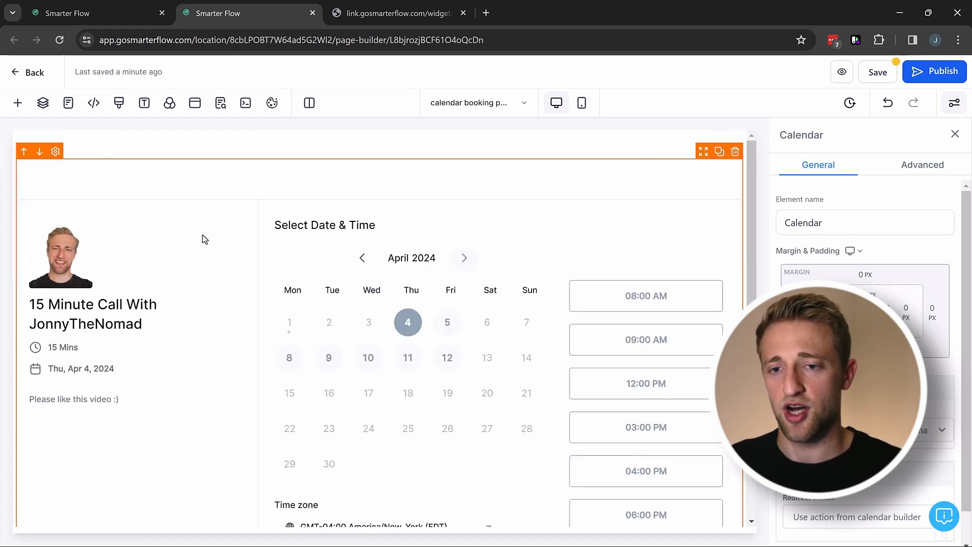
Save the page with updated SEO meta and publish it on the gosmarterflow.com domain.
left_click(877, 73)
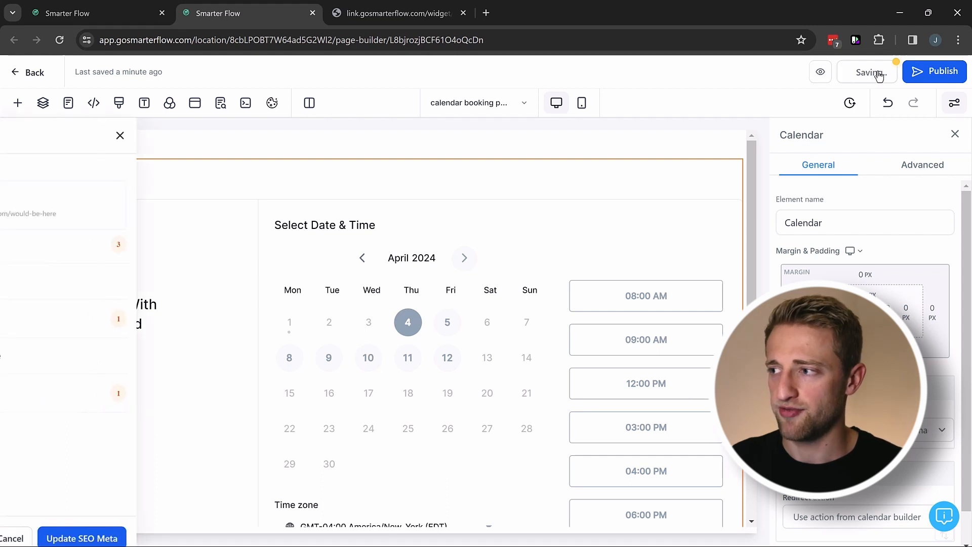
left_click(182, 538)
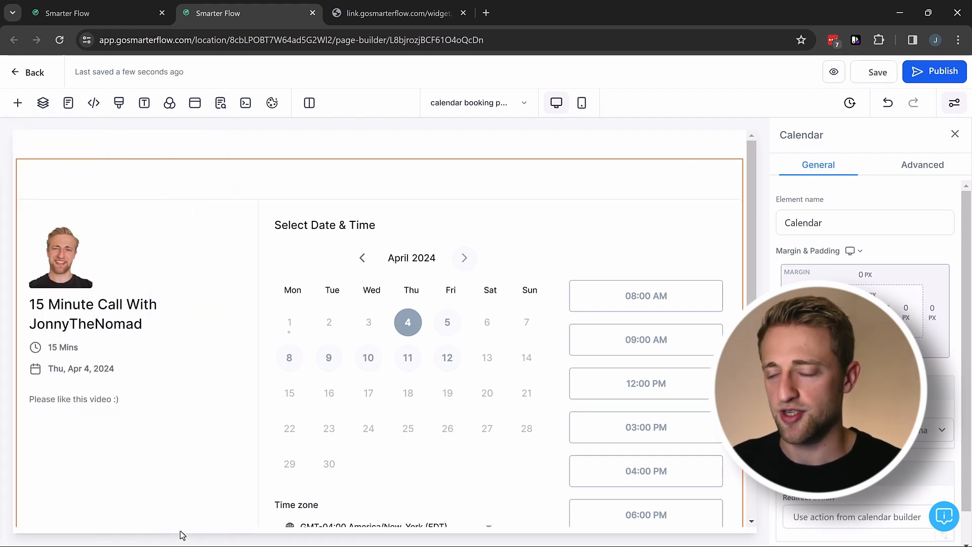
left_click(927, 73)
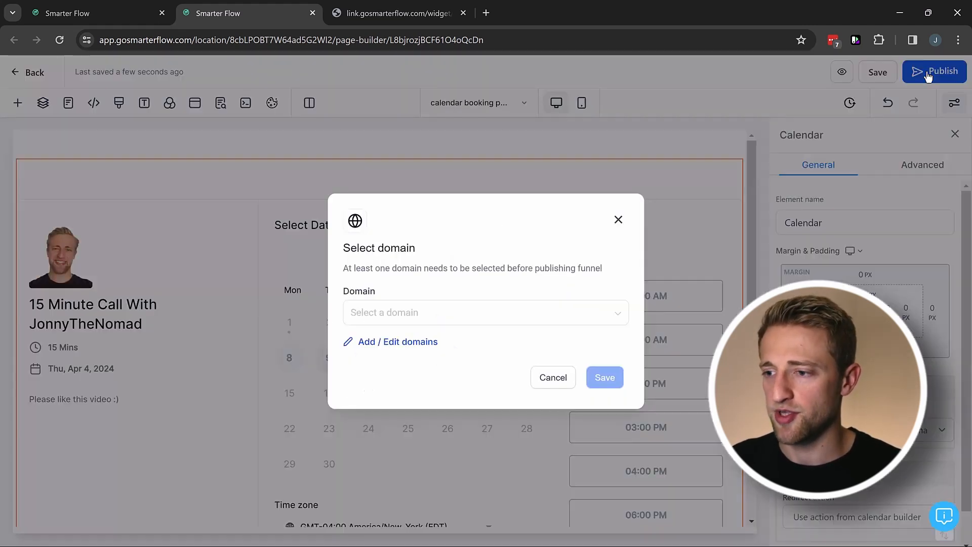
left_click(489, 322)
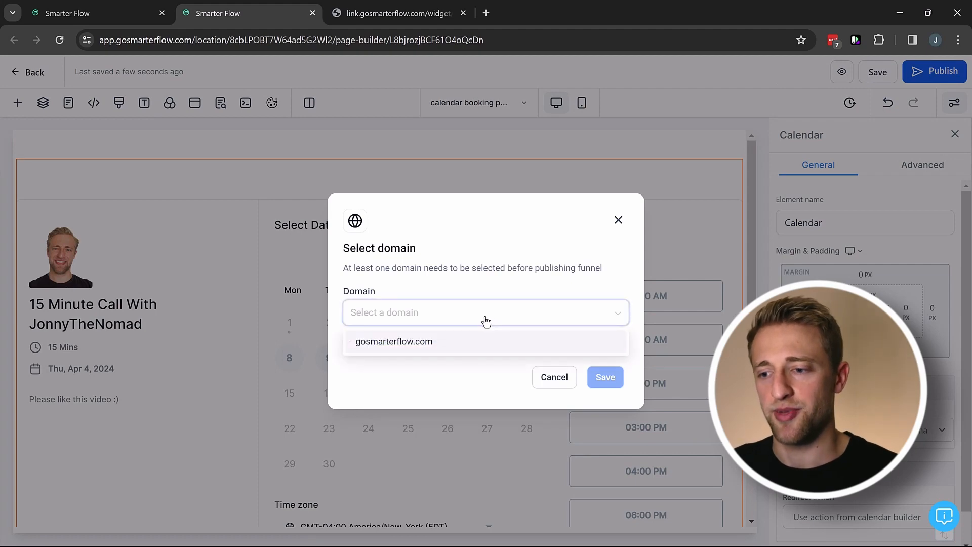
left_click(461, 352)
left_click(605, 378)
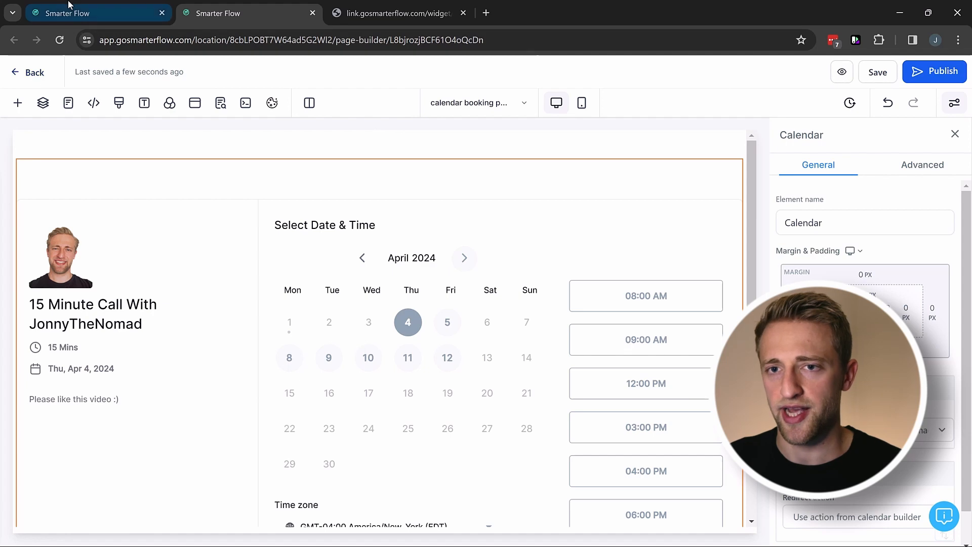
left_click(81, 14)
Reload the funnel overview so it lists gosmarterflow.com/calendar-booking-page as the live URL.
left_click(59, 44)
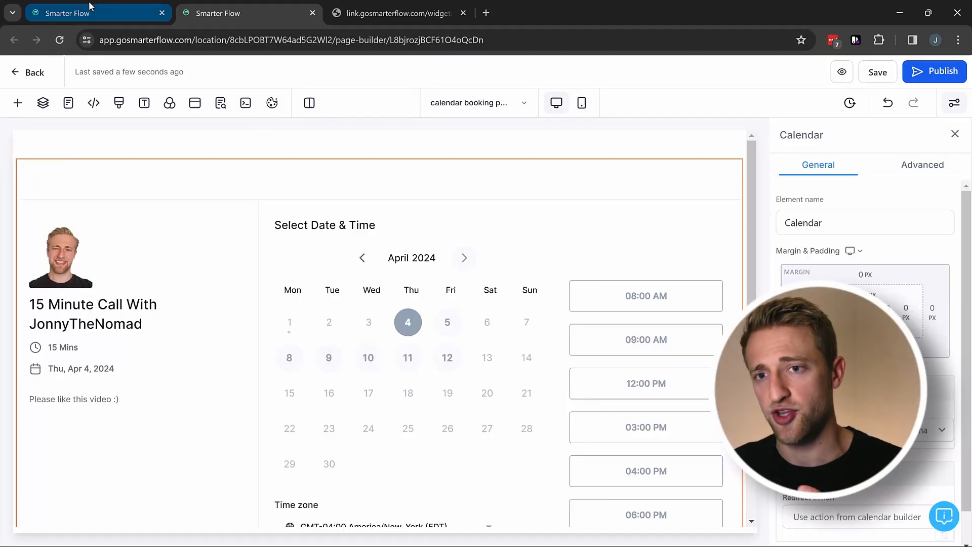
left_click(90, 7)
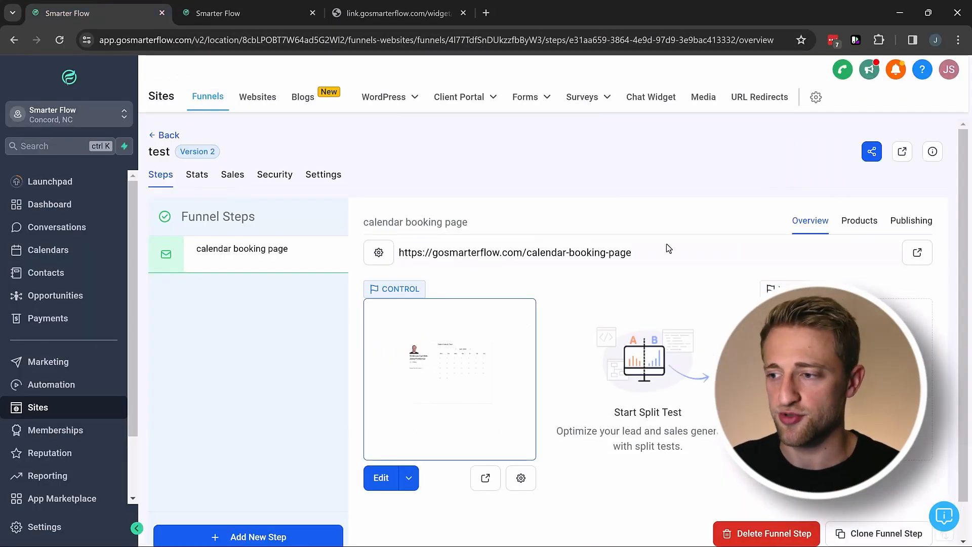
Open the live booking page and place the link.gosmarterflow.com widget tab beside it.
left_click(916, 256)
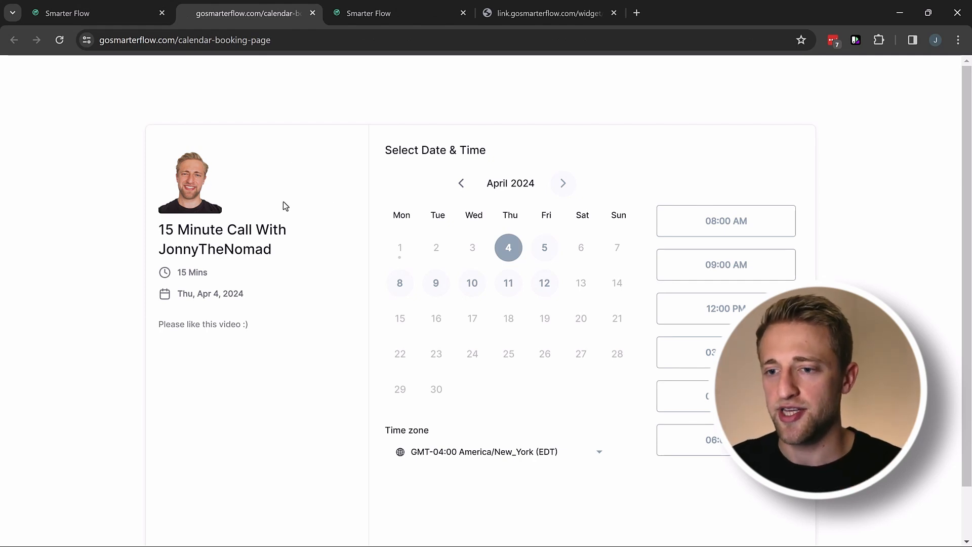
left_click(512, 13)
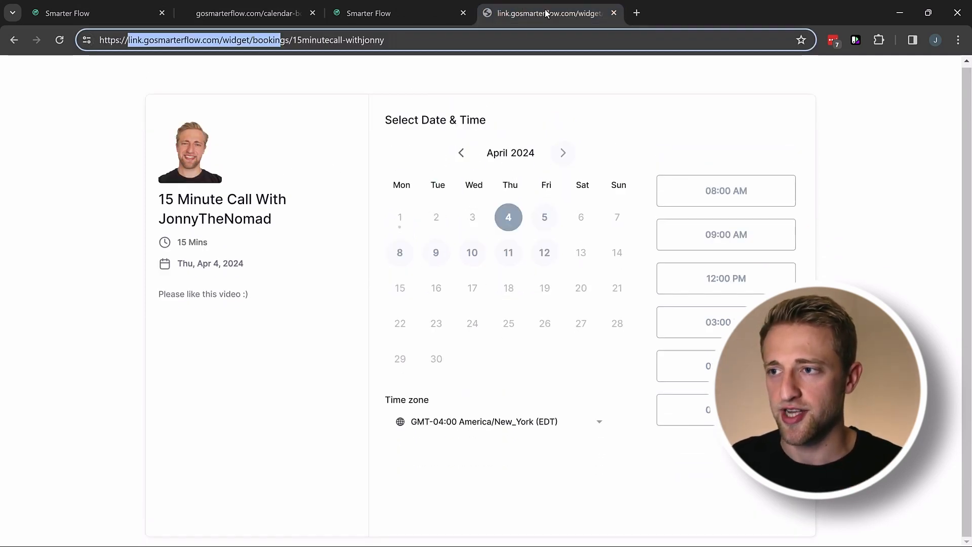
left_click_drag(547, 13, 400, 12)
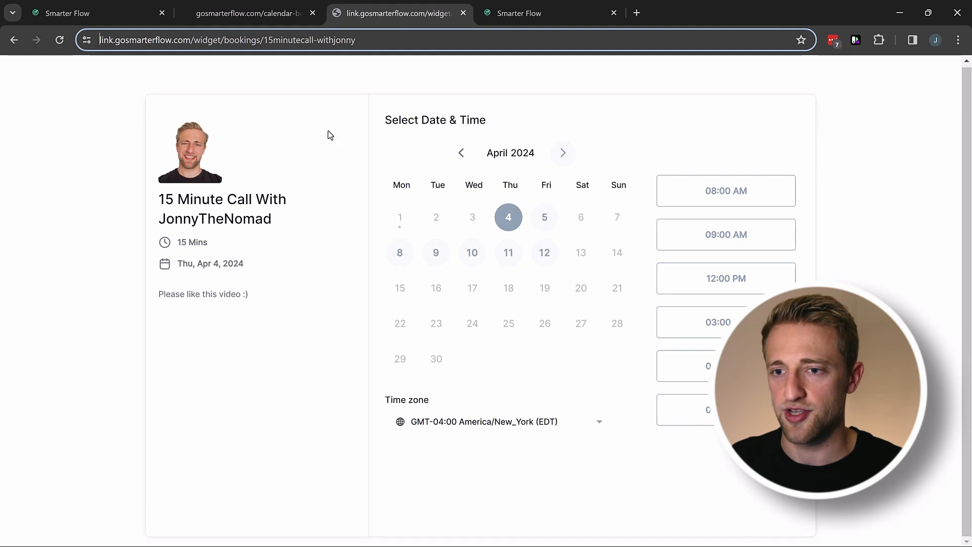
left_click(253, 15)
left_click(397, 13)
left_click(251, 20)
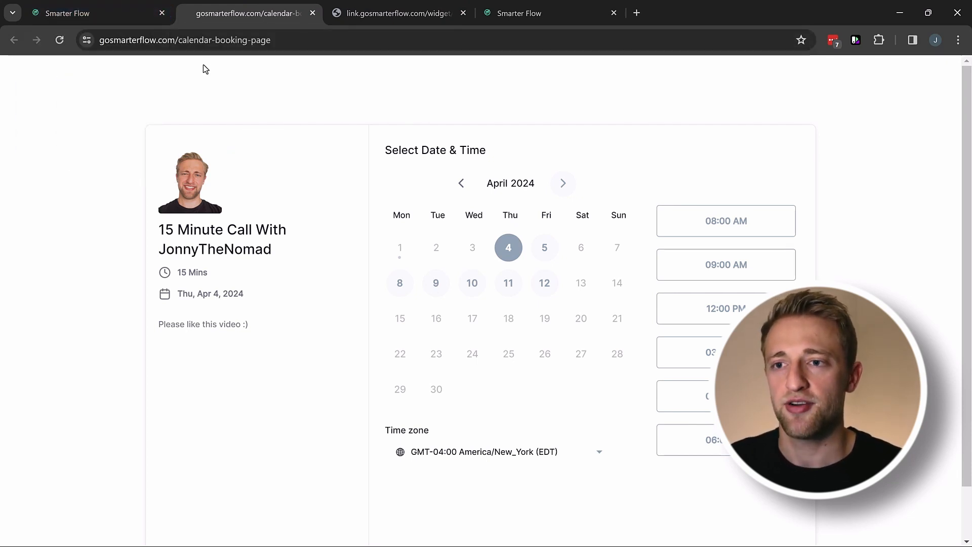
left_click(398, 13)
Compare the widget link's domain with the published page's calendar-booking-page address.
left_click(107, 40)
left_click(138, 40)
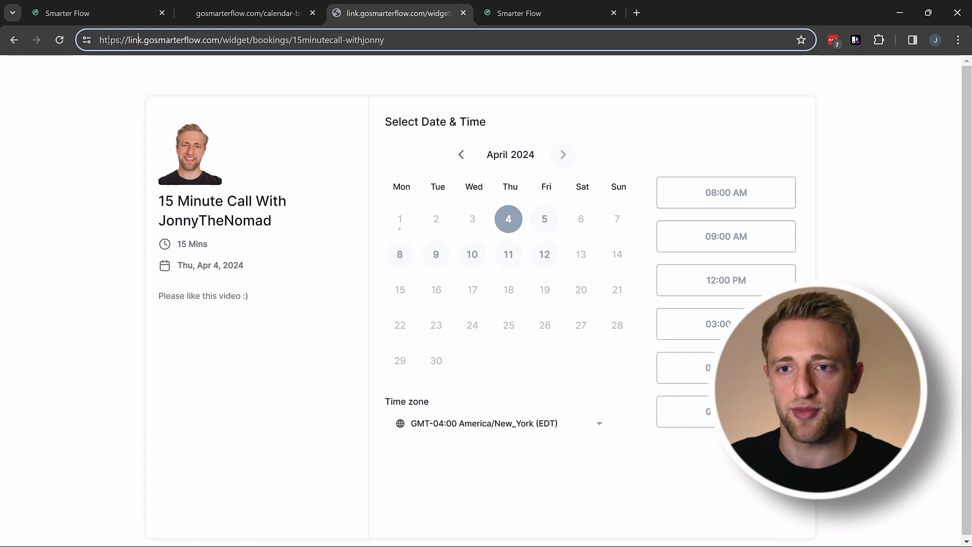
left_click_drag(108, 40, 221, 40)
left_click(232, 13)
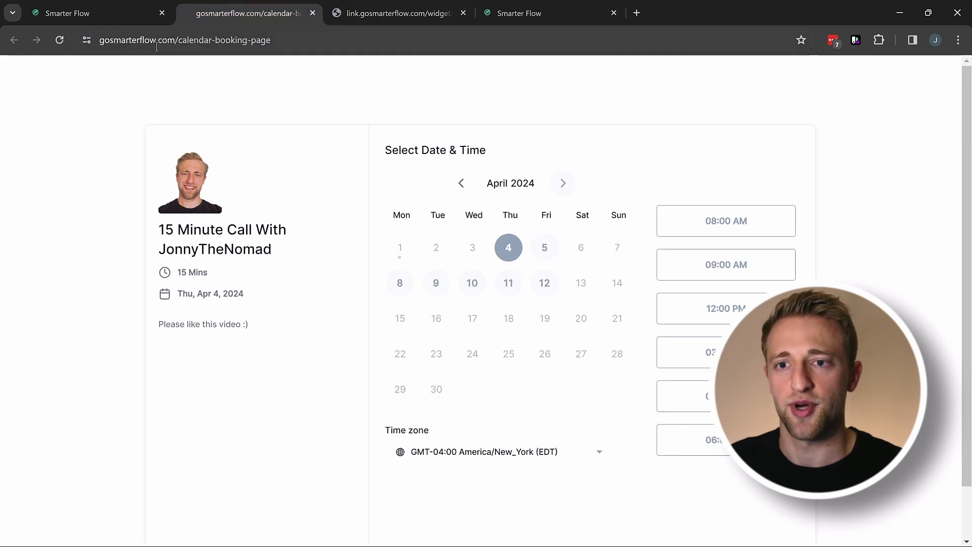
left_click(157, 41)
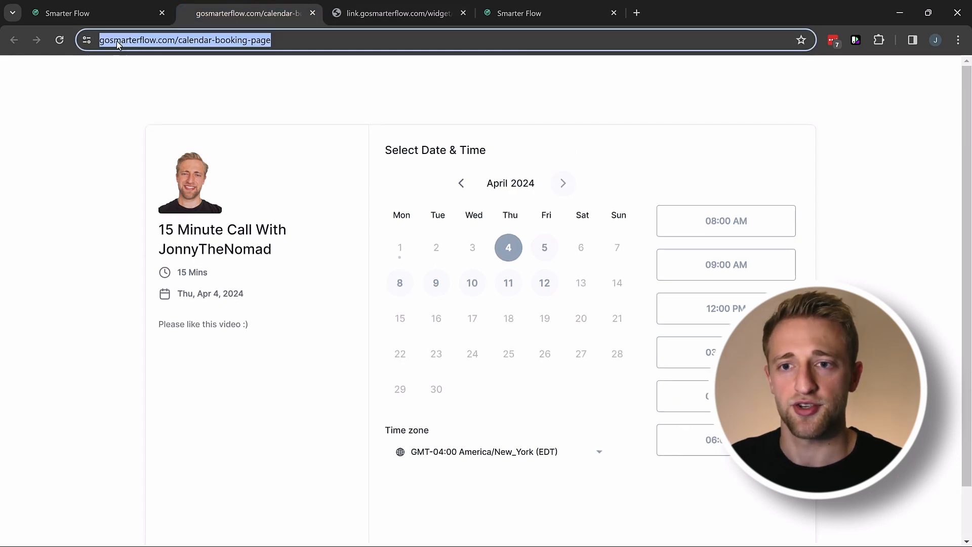
left_click(193, 40)
left_click_drag(306, 41, 207, 44)
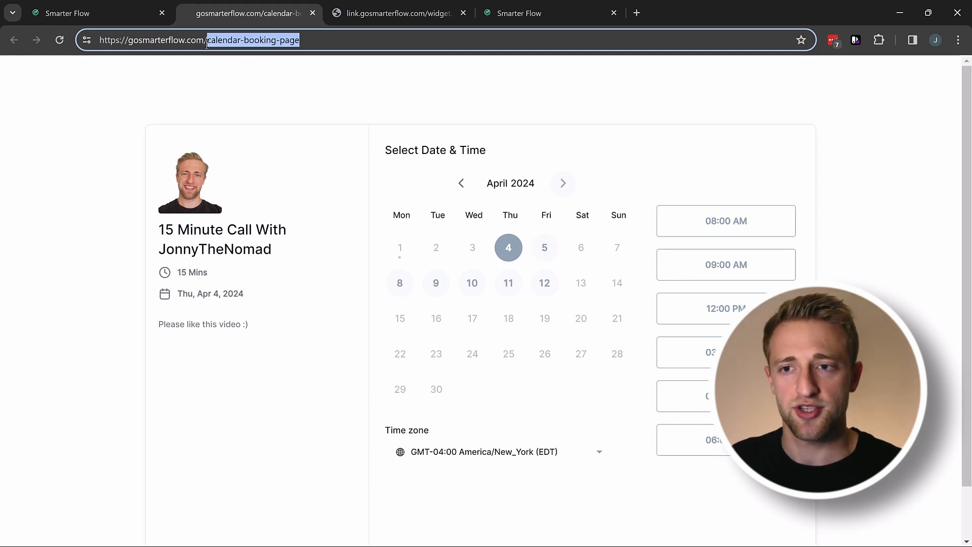
left_click(175, 43)
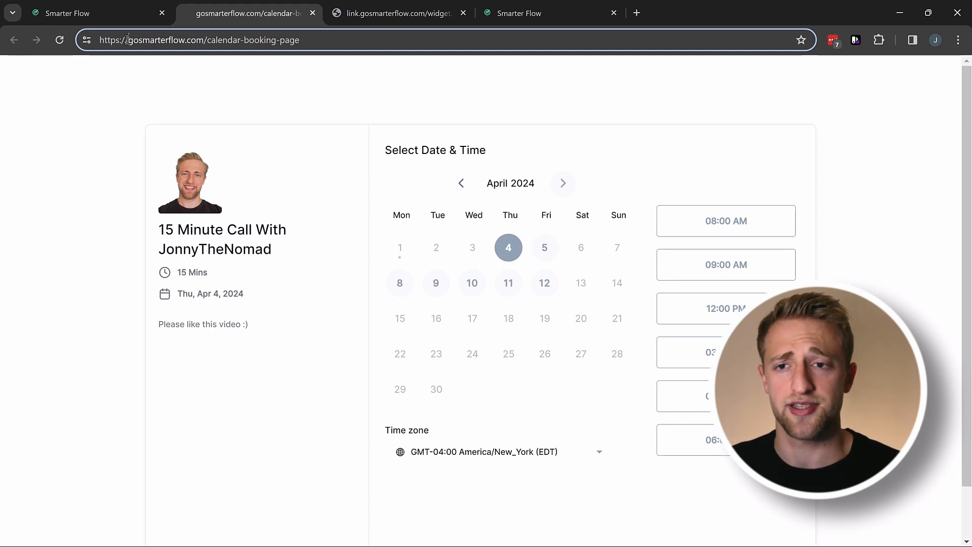
Go from the funnel overview to account Settings and scroll the Business Profile page.
left_click(105, 12)
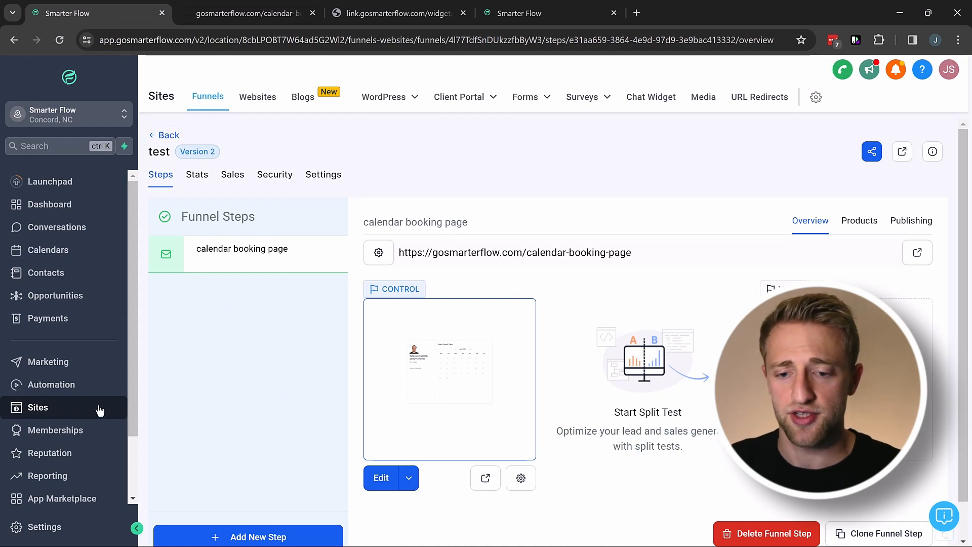
left_click(41, 526)
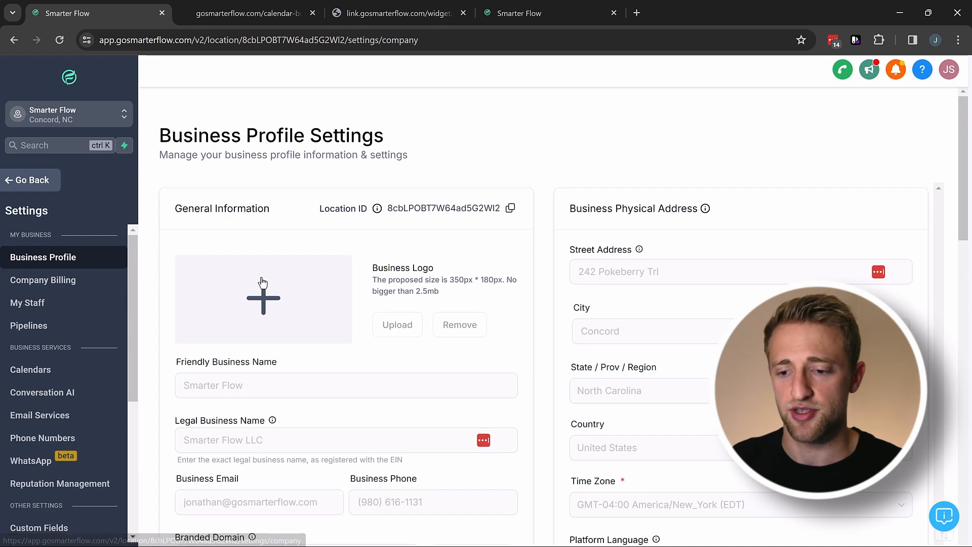
scroll(315, 295, "down", 3)
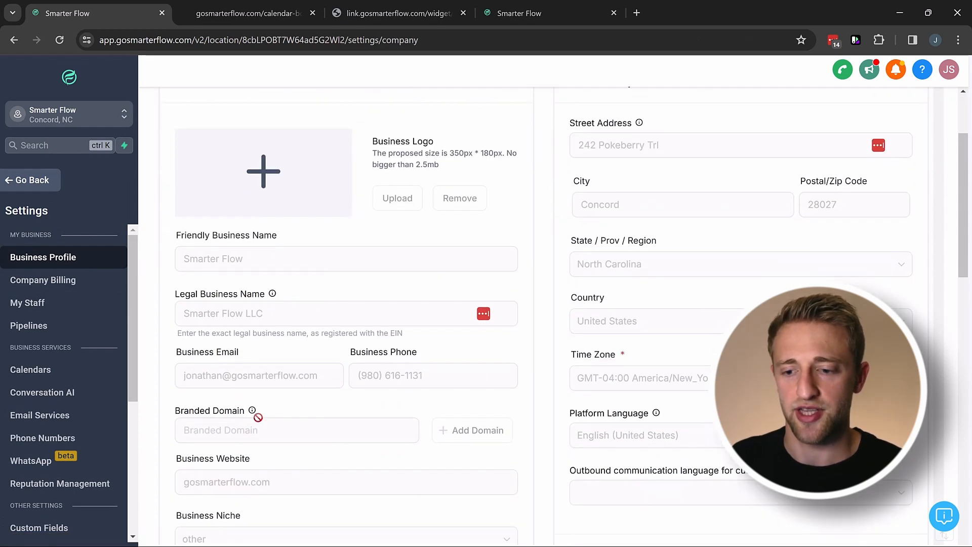
mouse_move(252, 411)
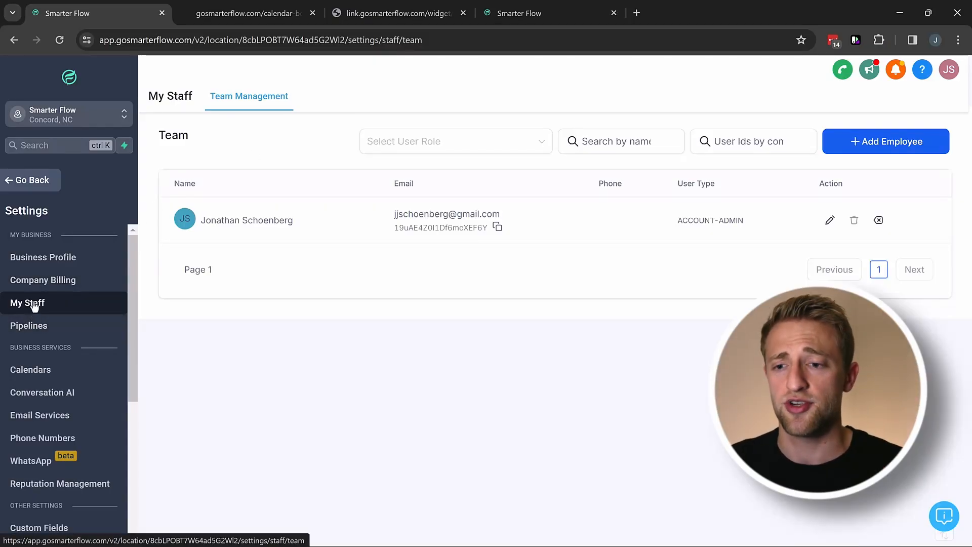
Use Login As from the avatar menu to sign in as the account's admin user.
left_click(953, 75)
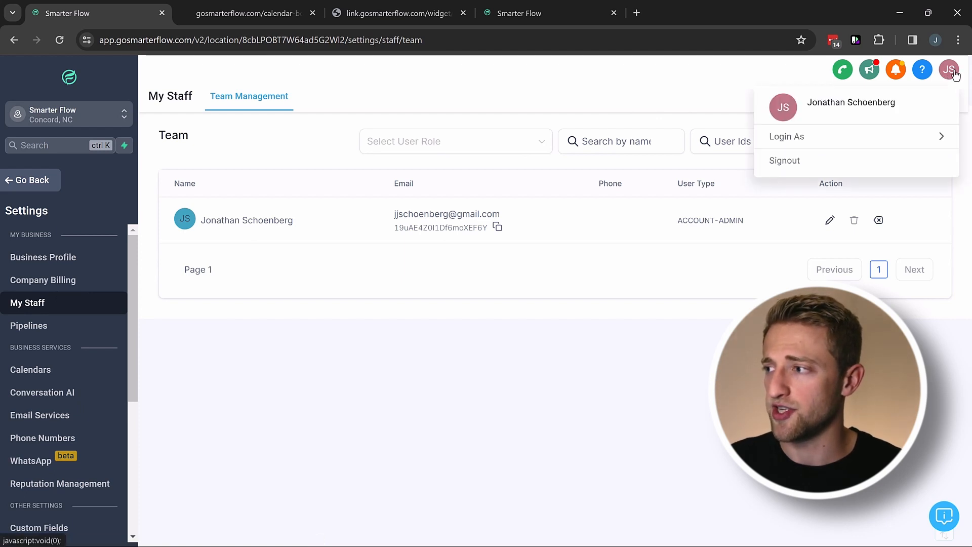
left_click(818, 136)
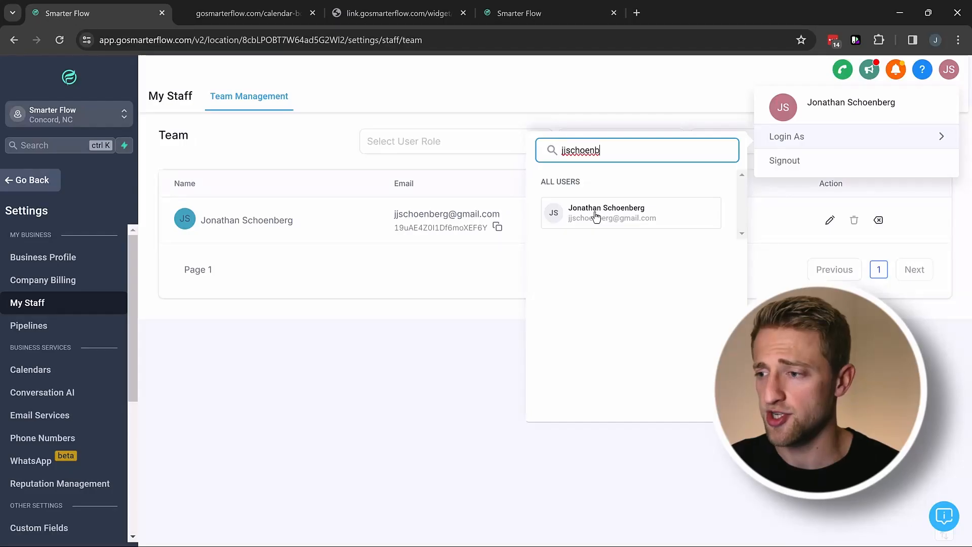
left_click(593, 213)
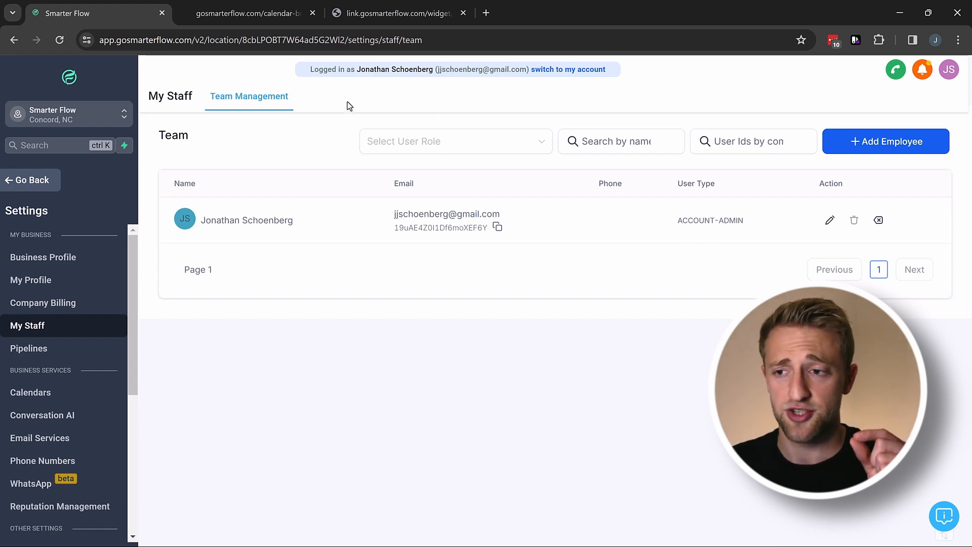
Review My Profile's Monday–Friday availability, meeting location and calendar Integration table.
left_click(47, 287)
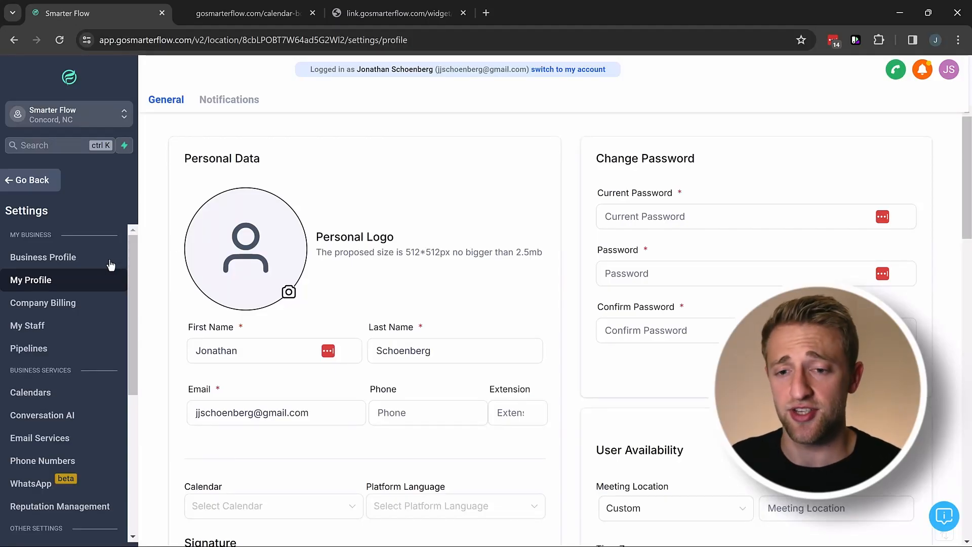
scroll(547, 207, "down", 1)
scroll(544, 207, "down", 3)
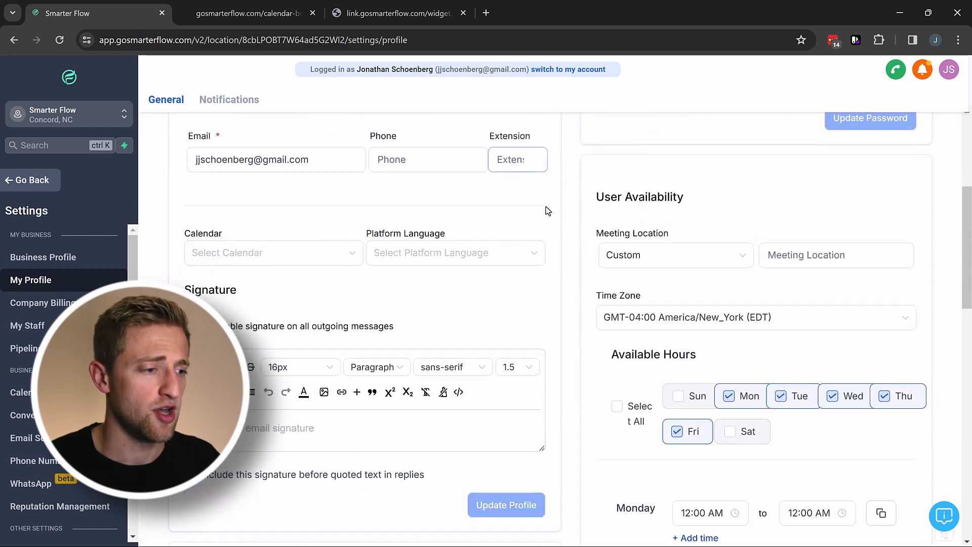
scroll(687, 272, "down", 2)
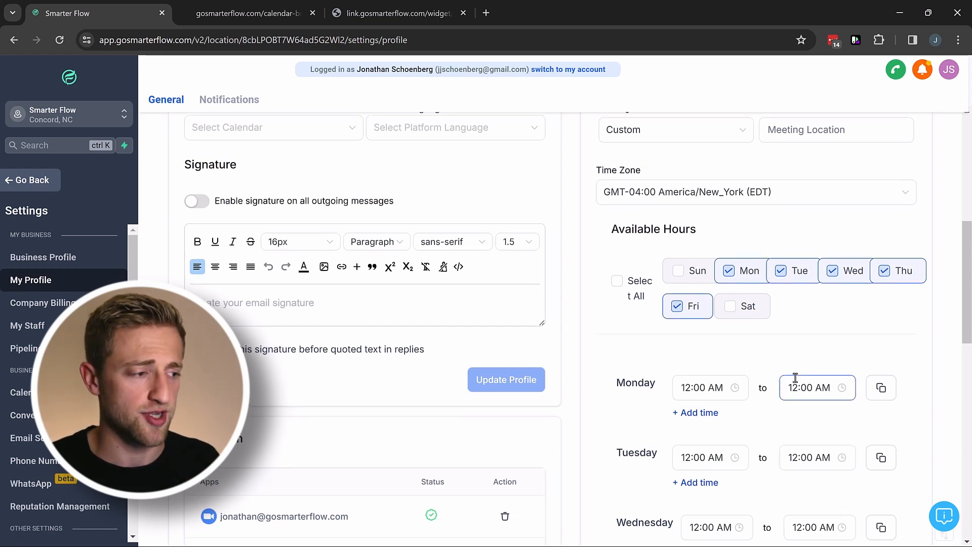
scroll(780, 389, "up", 1)
scroll(794, 417, "down", 2)
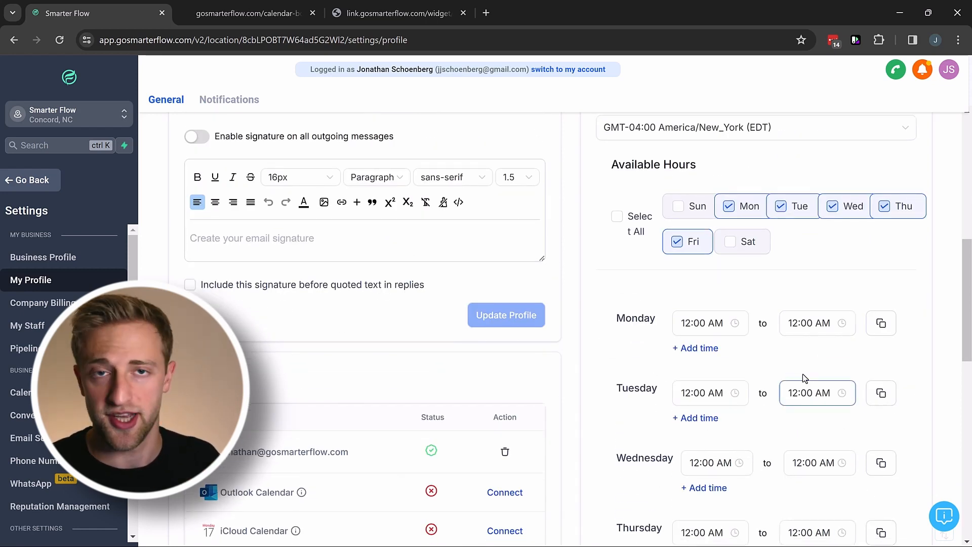
scroll(733, 342, "up", 3)
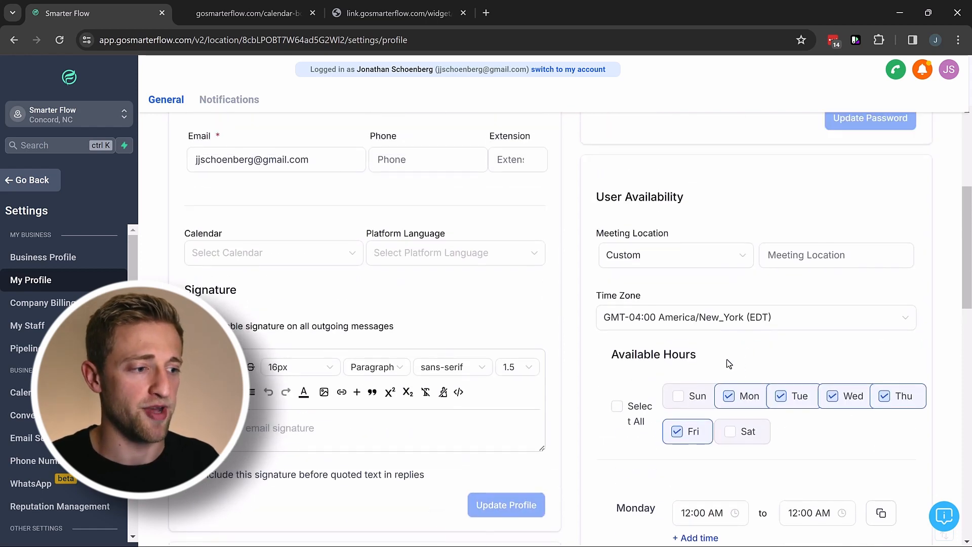
left_click(777, 254)
scroll(718, 261, "down", 7)
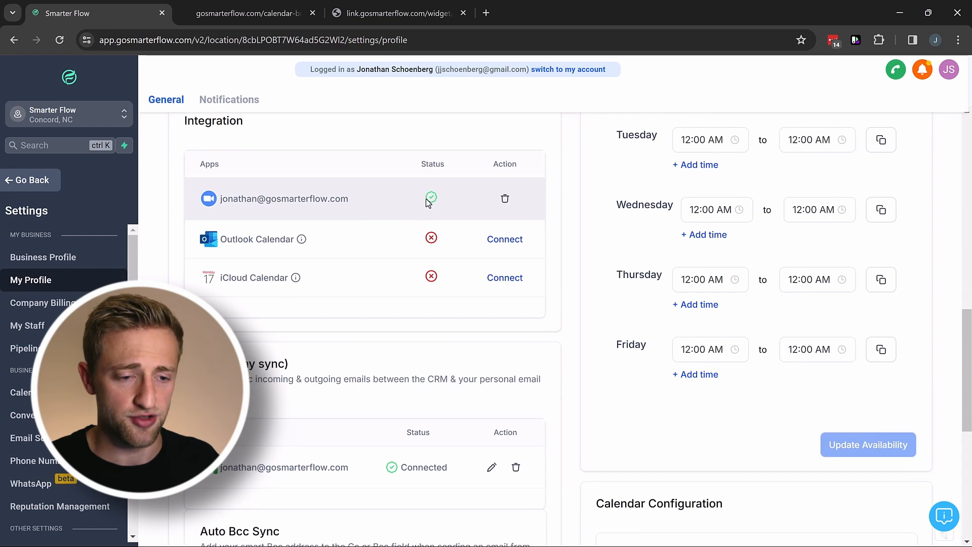
Scroll to the Email (2-way sync) section and briefly highlight its heading.
scroll(427, 202, "down", 3)
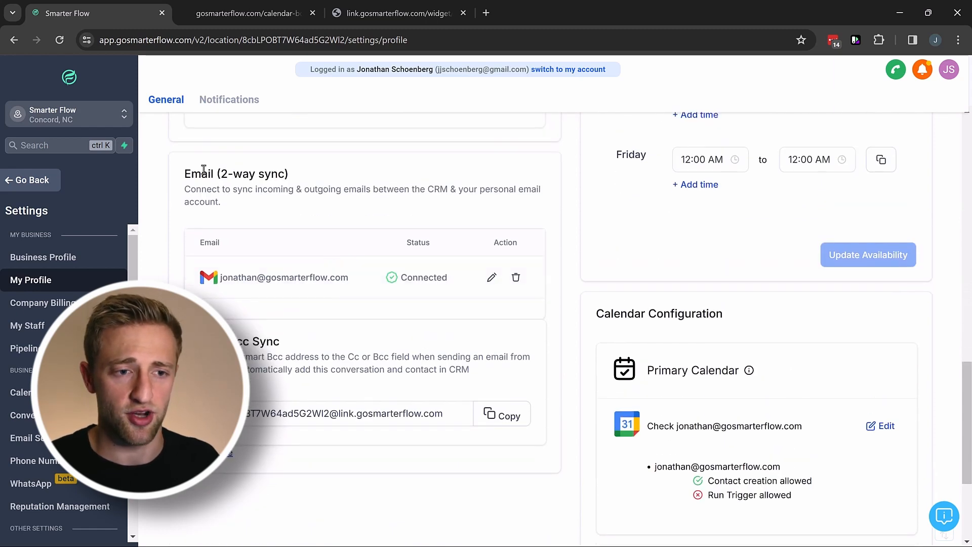
left_click_drag(197, 171, 295, 173)
left_click(295, 174)
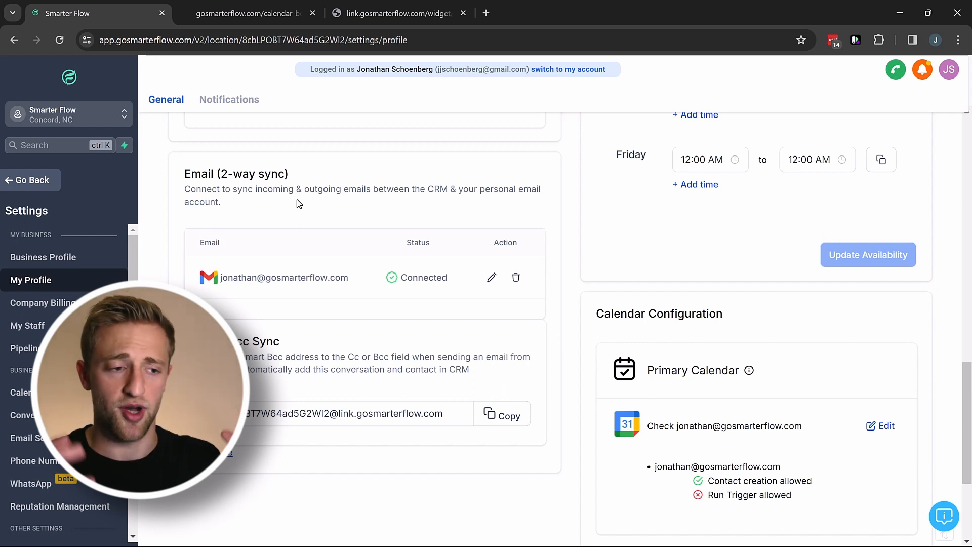
Scroll further to Check for Conflicts and briefly highlight that heading, showing the Google calendar.
scroll(429, 231, "down", 3)
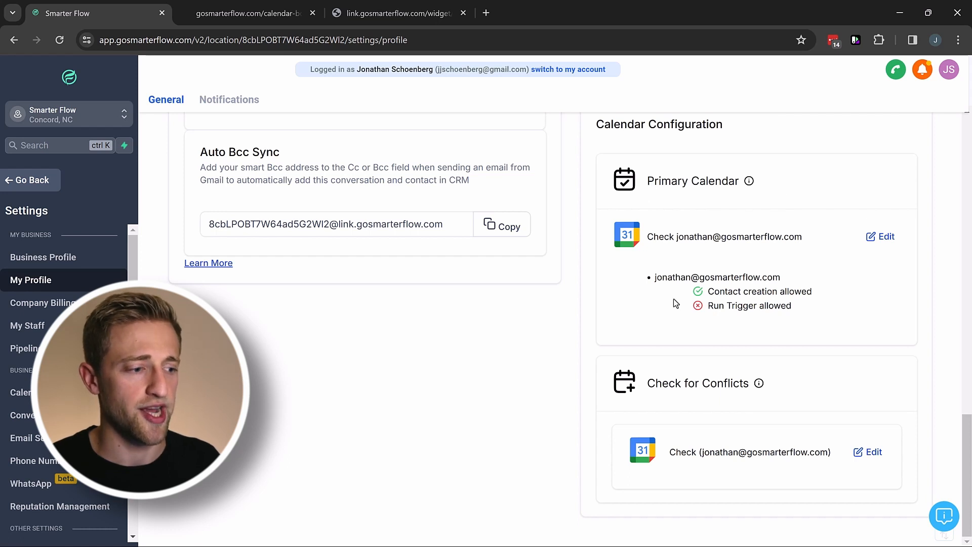
left_click_drag(648, 384, 768, 384)
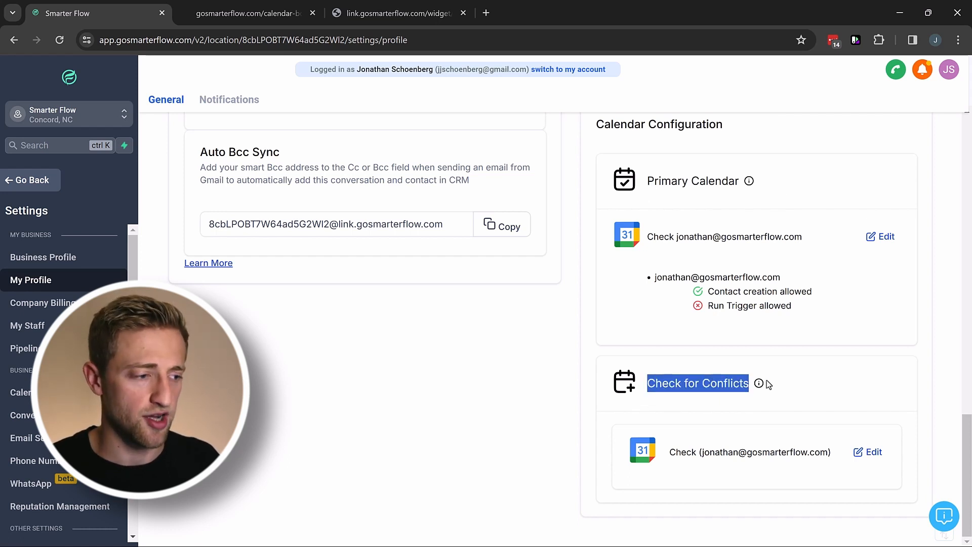
left_click(799, 383)
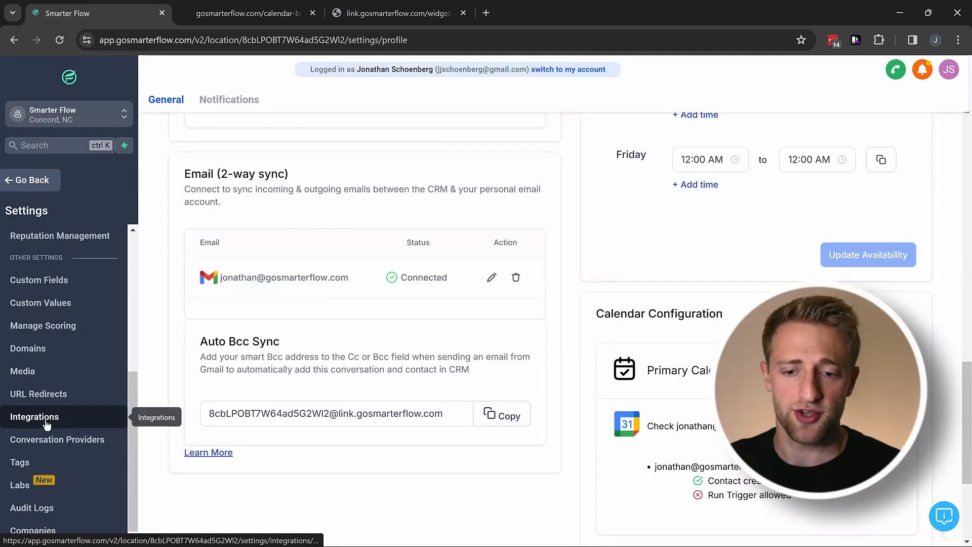
left_click(34, 418)
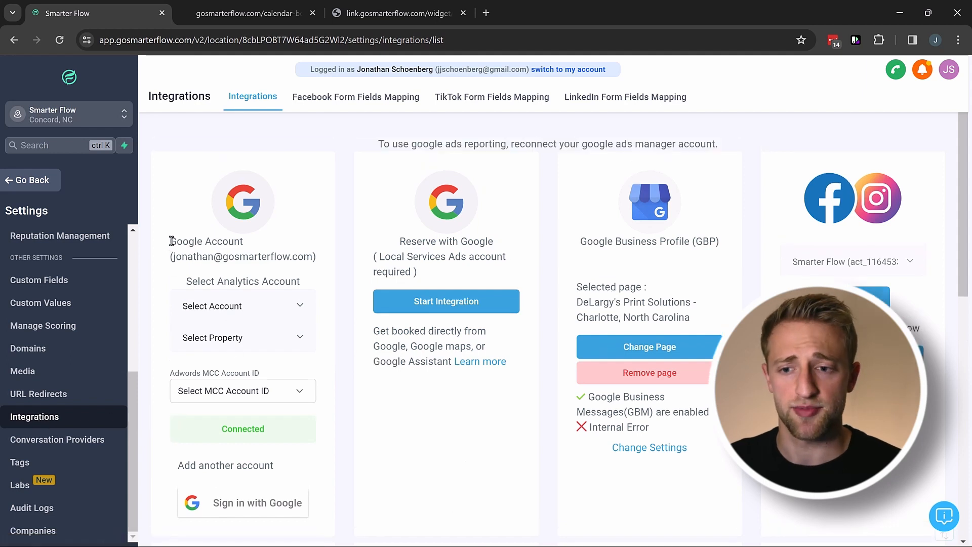
left_click_drag(172, 243, 253, 244)
left_click(254, 243)
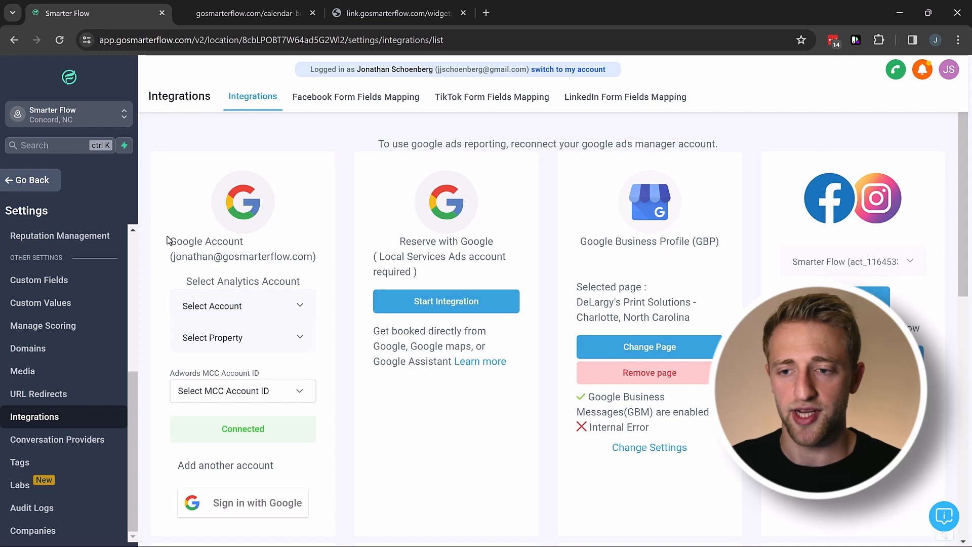
left_click_drag(212, 246, 248, 258)
left_click(247, 260)
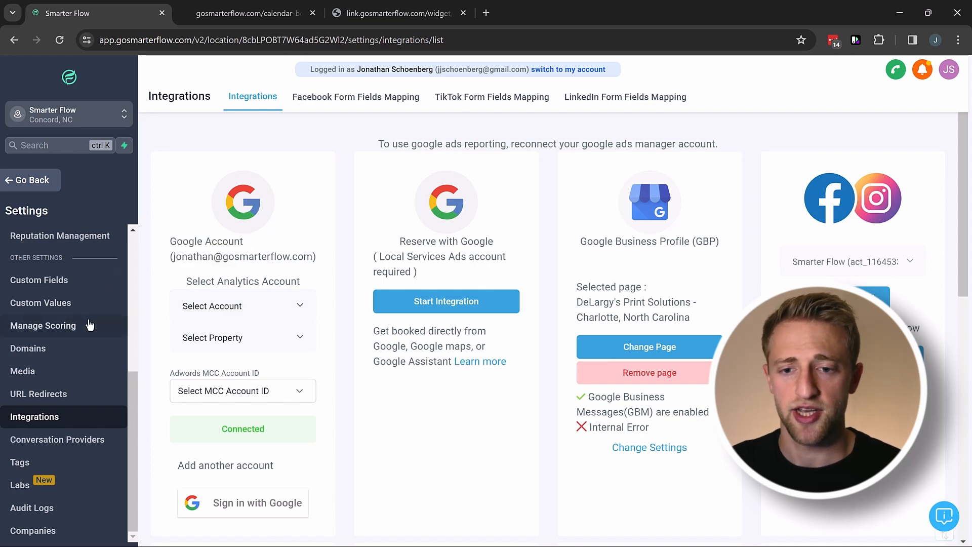
scroll(88, 324, "up", 6)
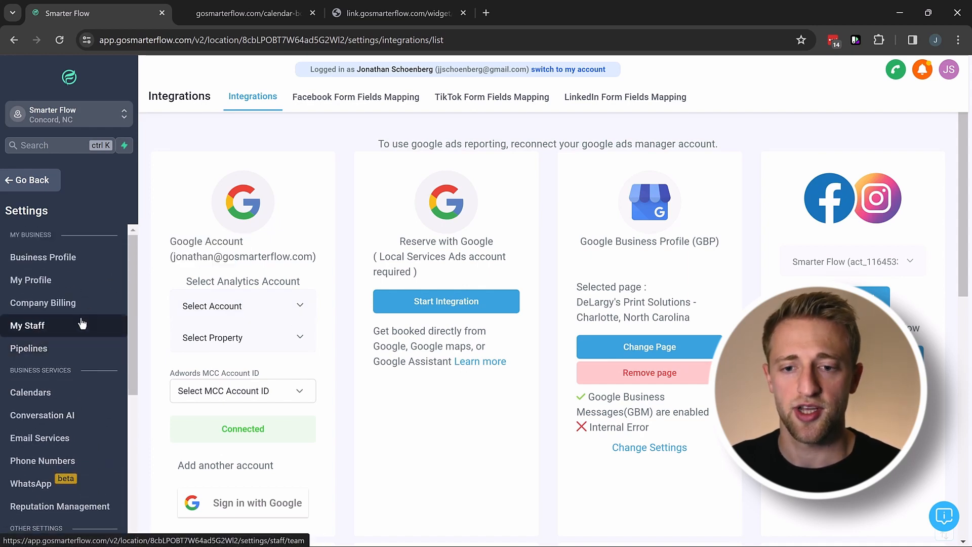
left_click(42, 282)
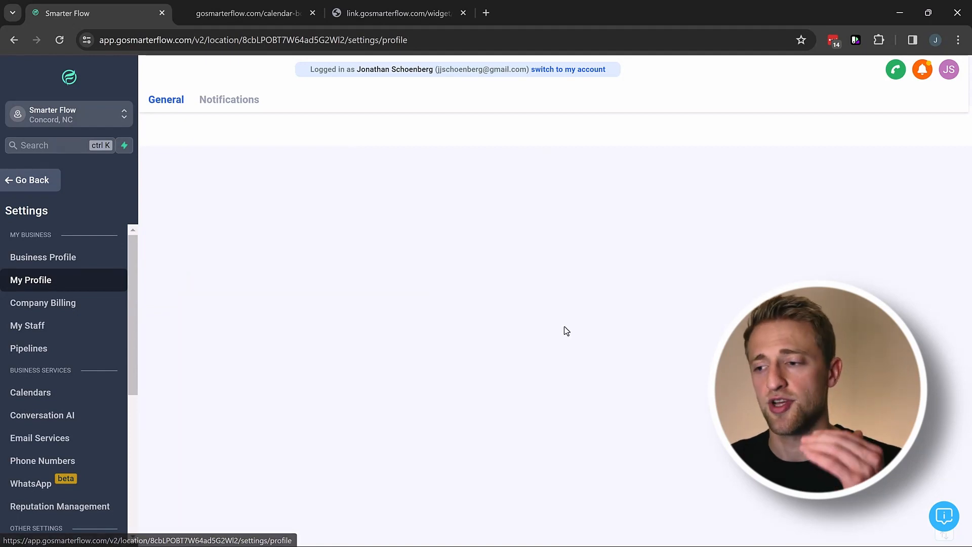